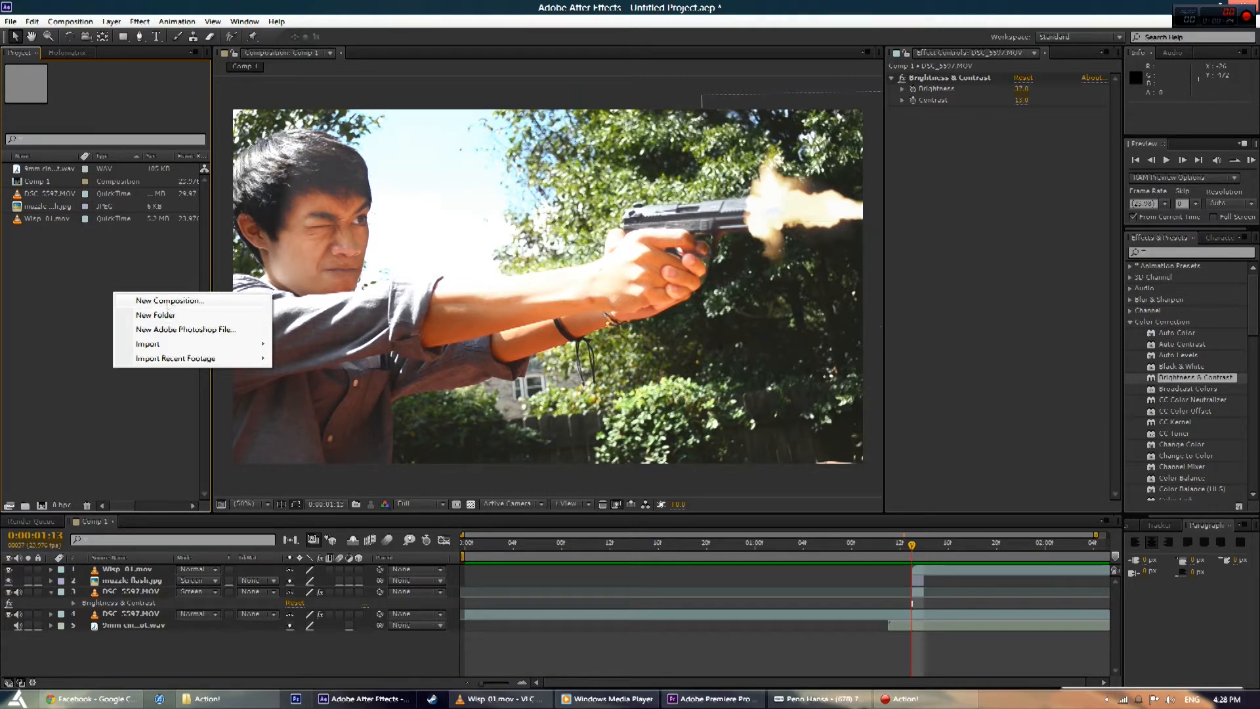
# - Create a new 1920 x 1080 composition with square pixels, 23.976 frames per second and a 10-second duration
pyautogui.click(169, 300)
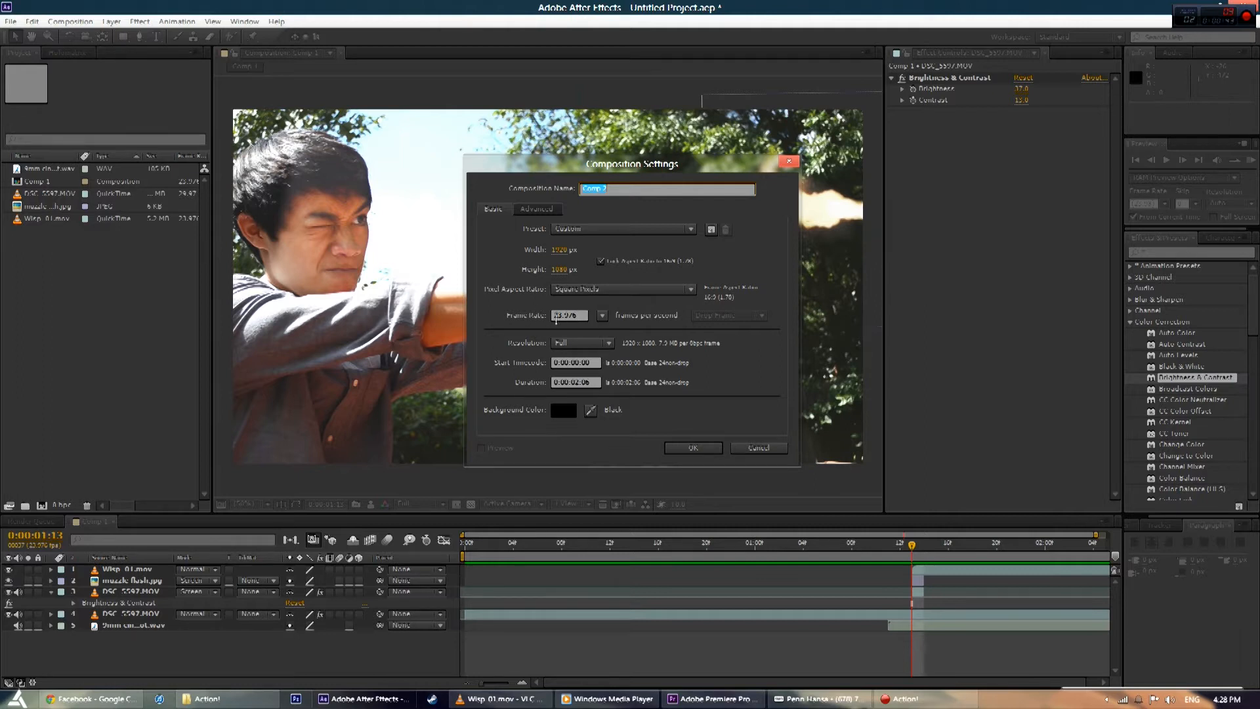
pyautogui.click(602, 316)
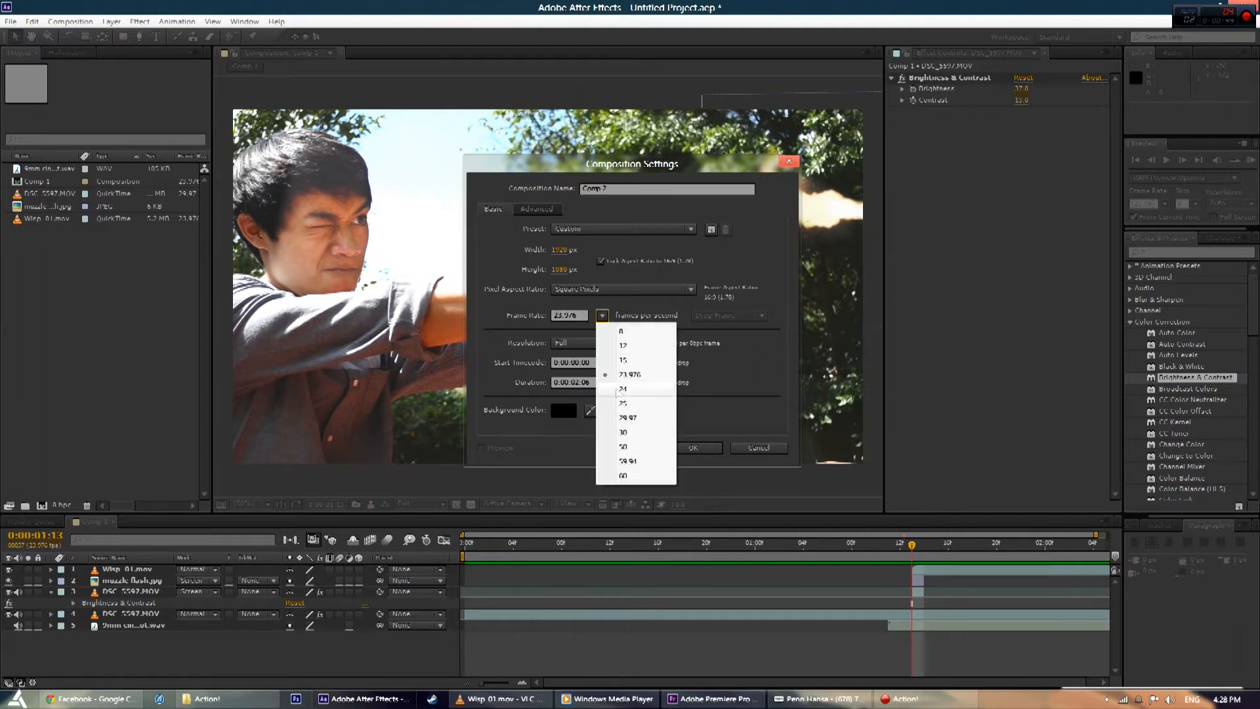
pyautogui.click(724, 302)
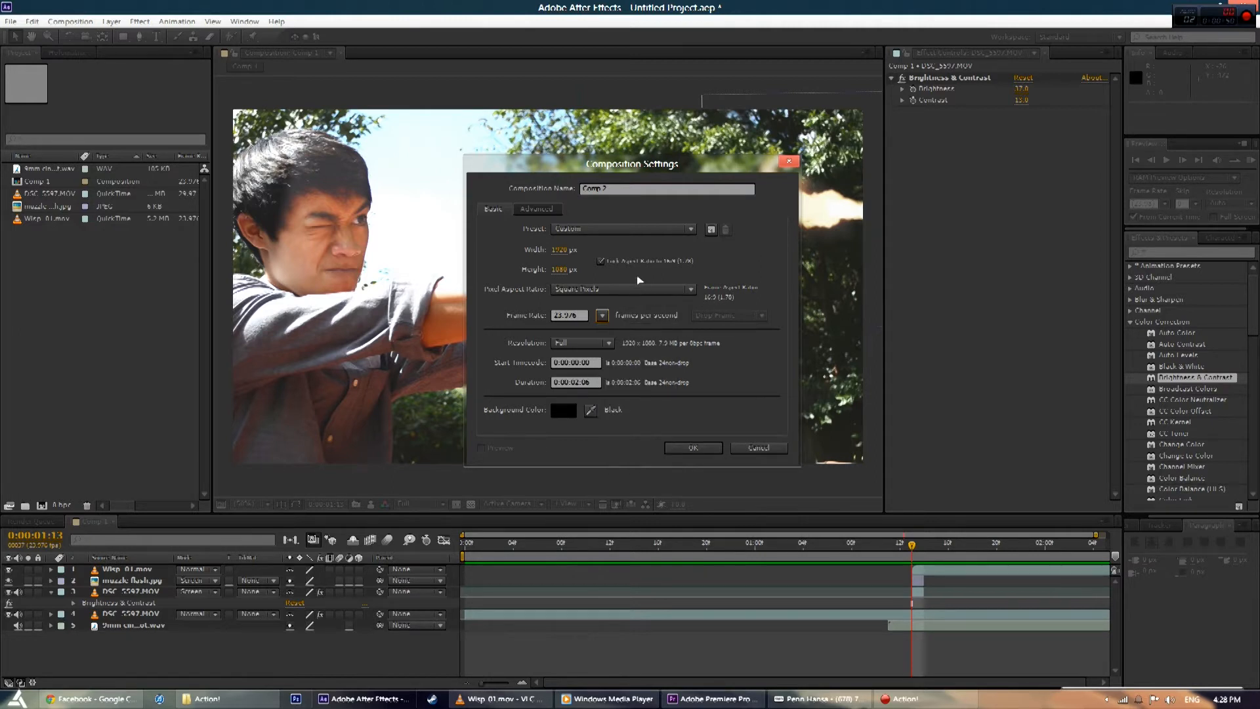
pyautogui.click(558, 270)
pyautogui.click(534, 275)
pyautogui.click(691, 448)
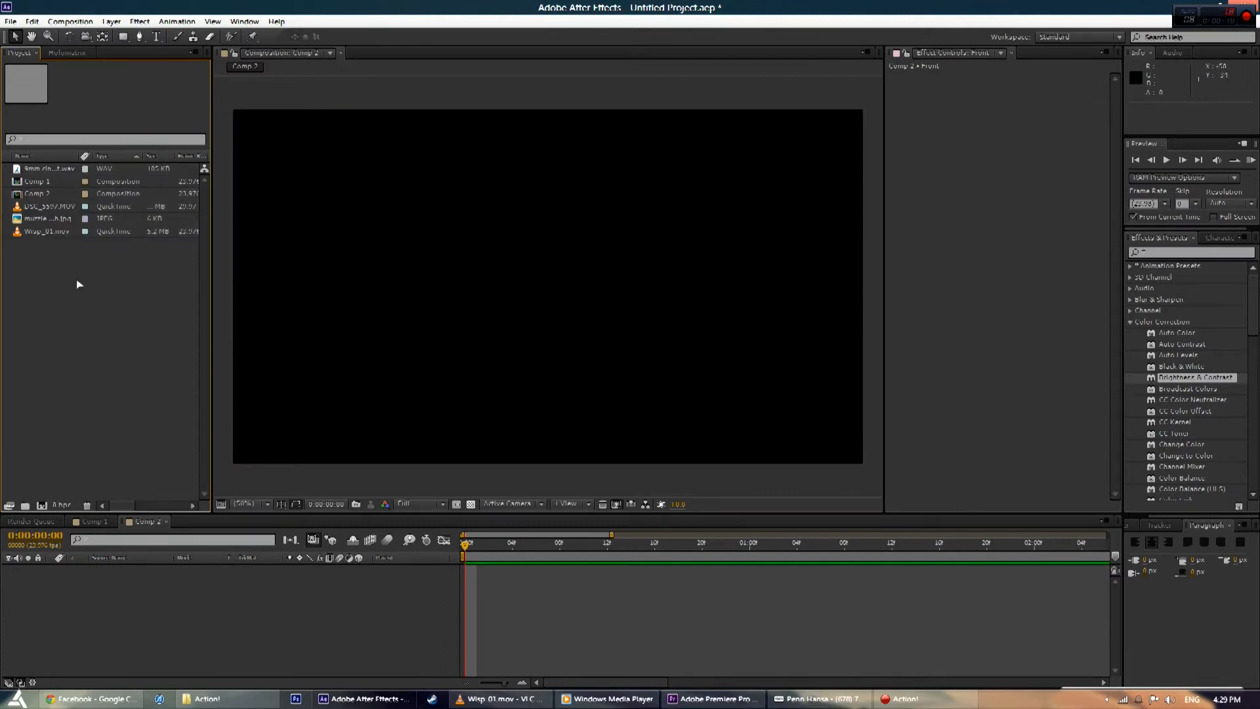
pyautogui.moveTo(103, 281); pyautogui.dragTo(44, 167)
pyautogui.click(84, 251)
pyautogui.click(11, 22)
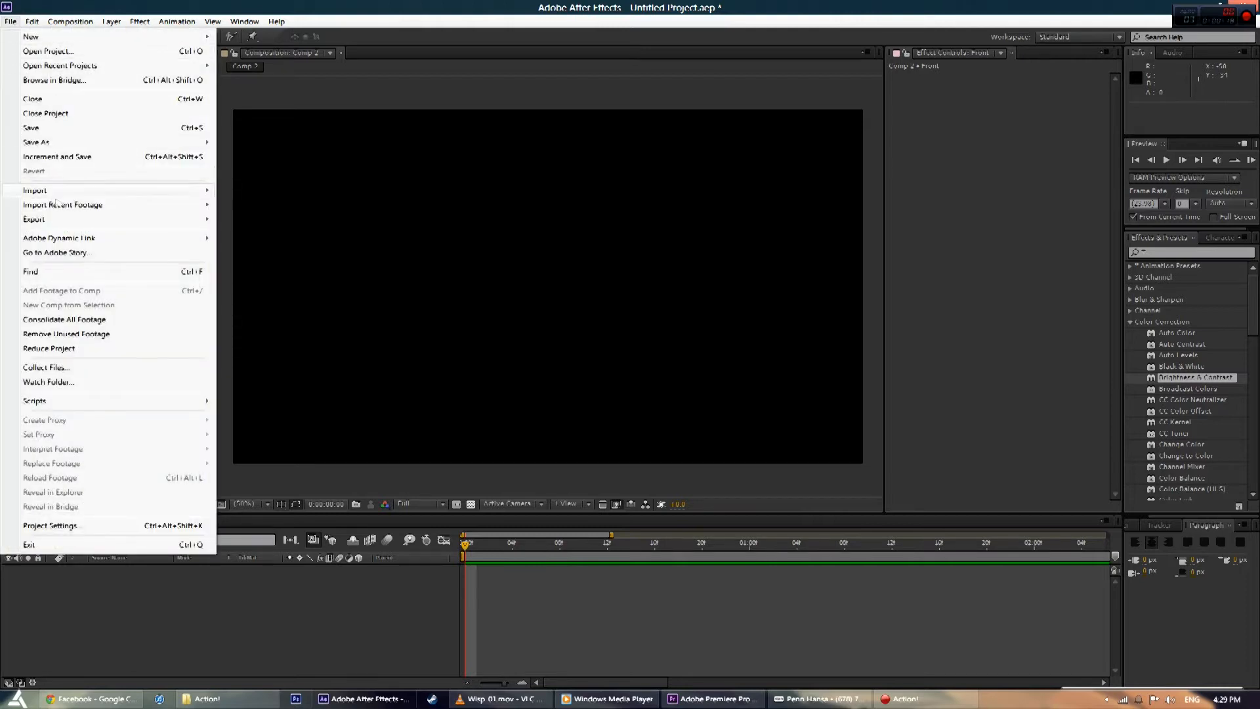
pyautogui.moveTo(56, 191)
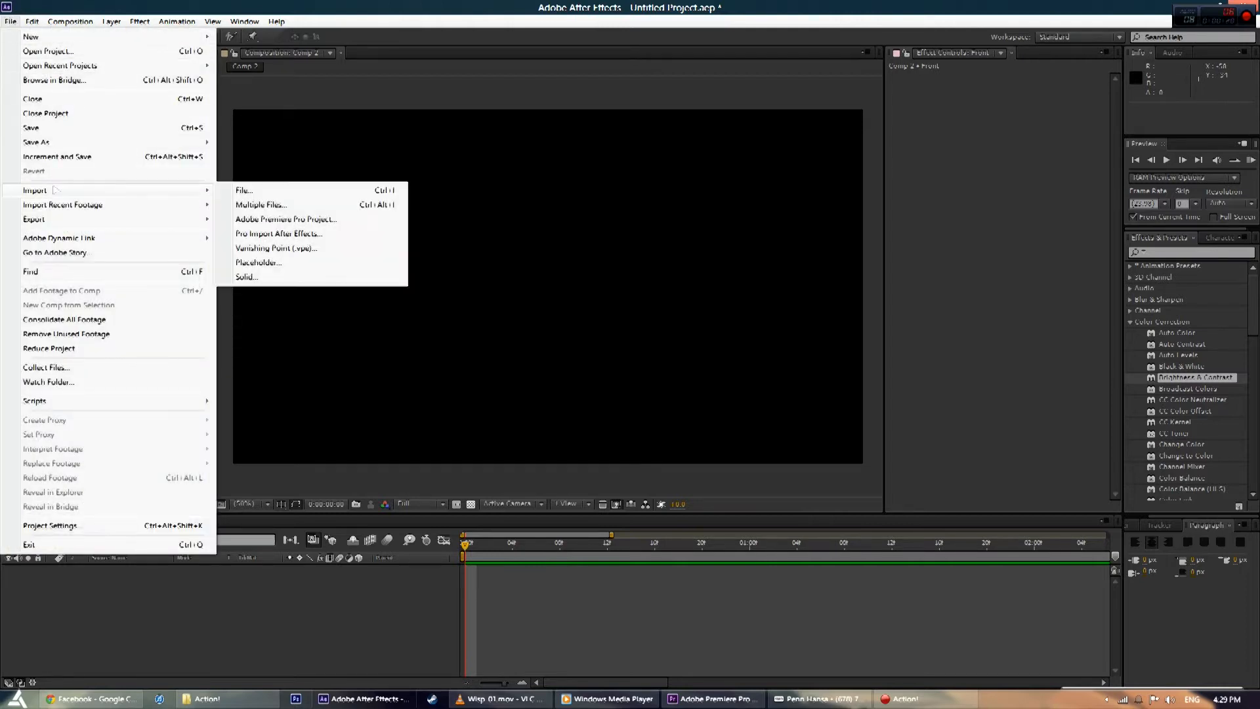
pyautogui.click(258, 192)
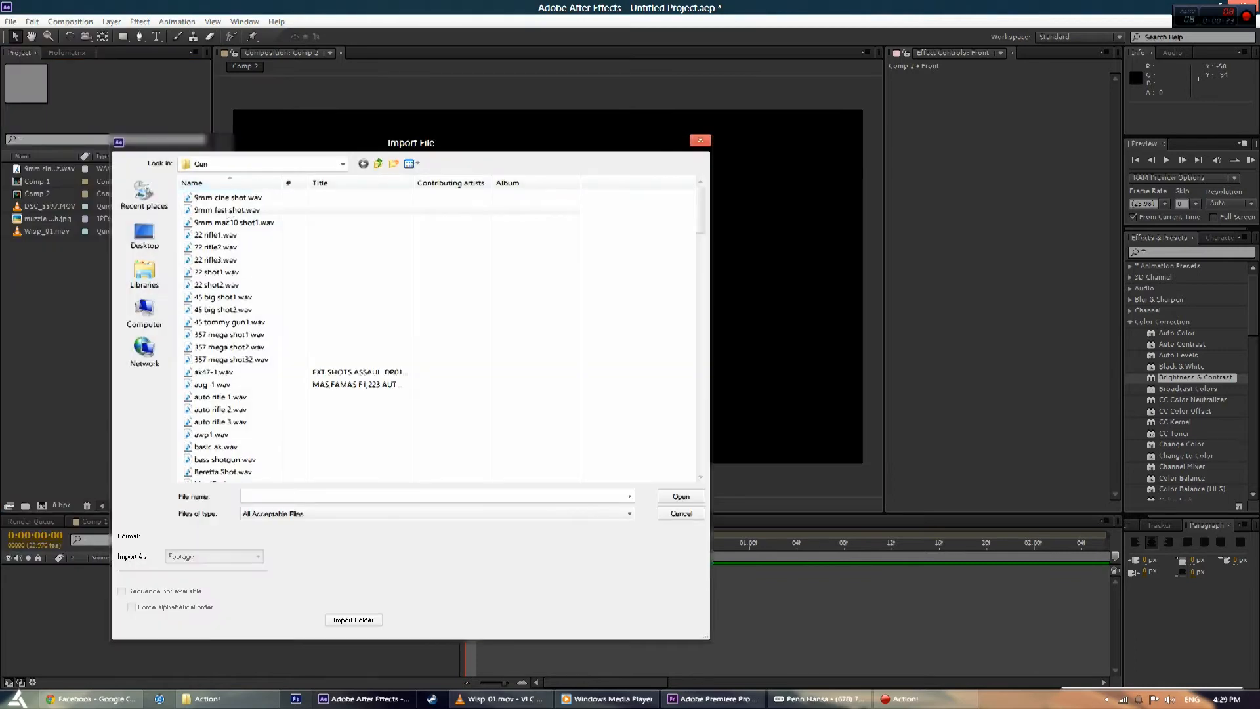
pyautogui.click(144, 233)
pyautogui.click(420, 322)
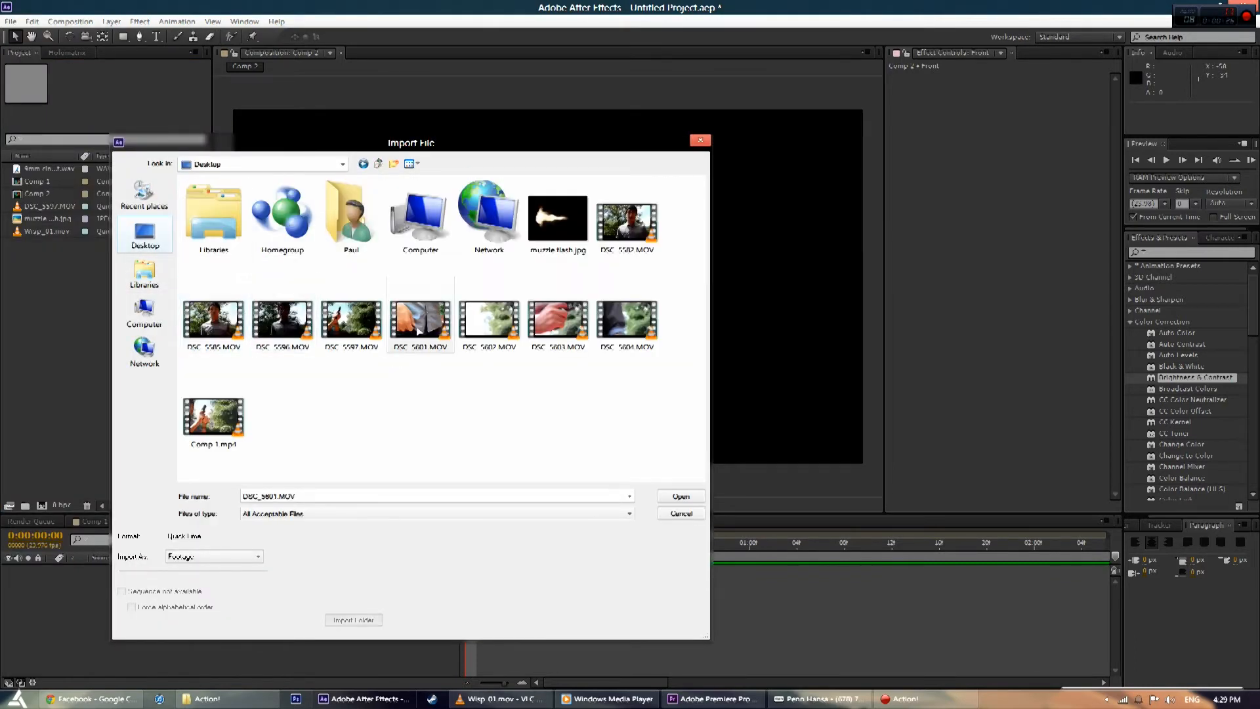
pyautogui.click(697, 143)
# - Add the DSC_5597.MOV footage to the new composition as a layer and scrub to 0:00:00:15
pyautogui.click(58, 207)
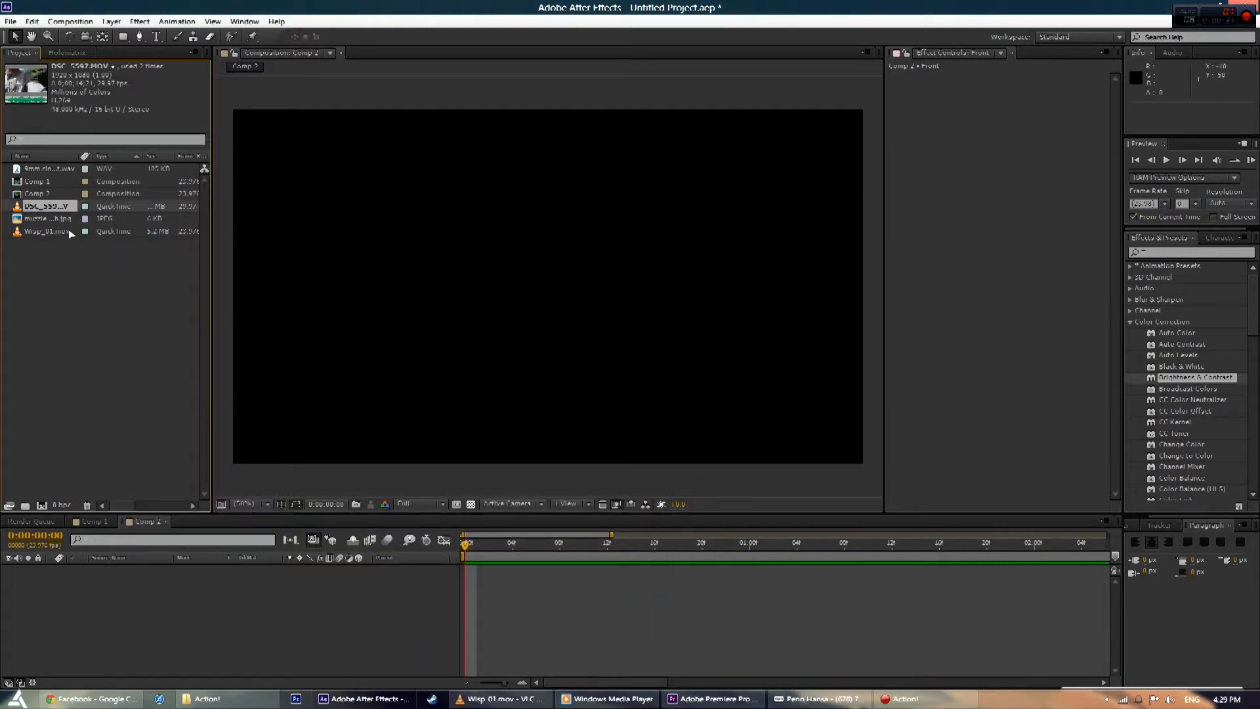
pyautogui.moveTo(64, 207); pyautogui.dragTo(195, 598)
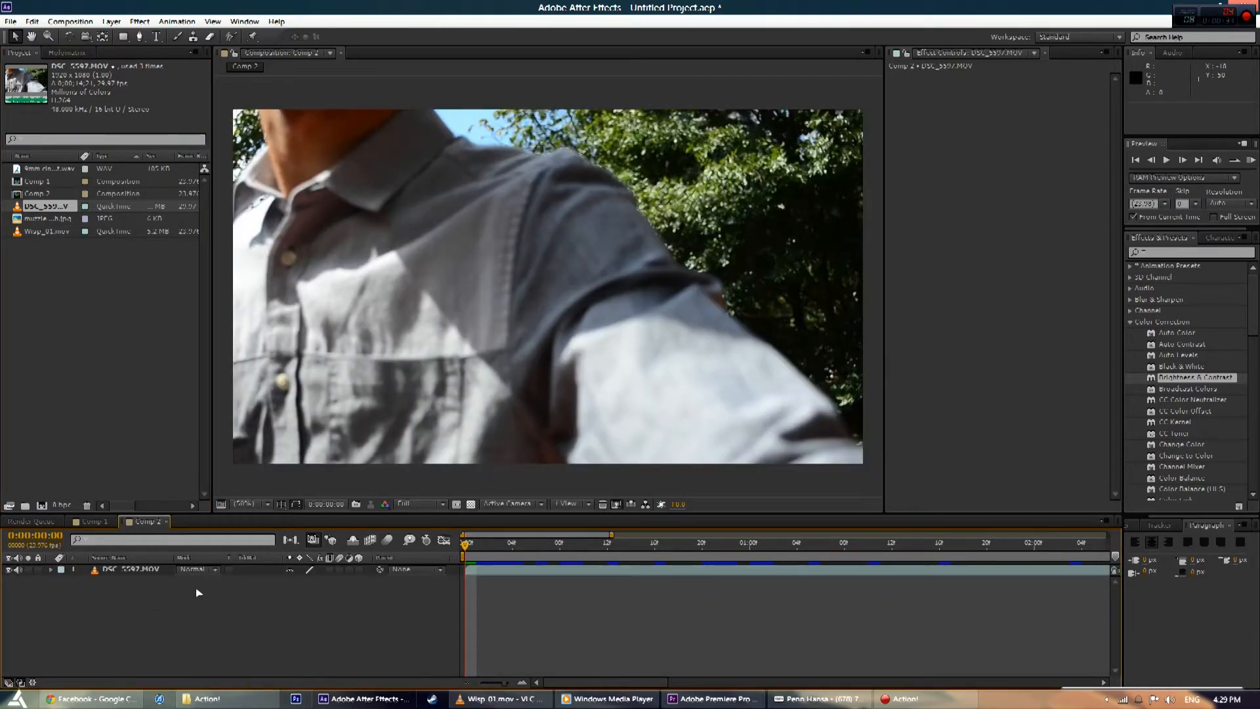
pyautogui.moveTo(477, 558)
pyautogui.mouseDown()
pyautogui.moveTo(670, 559)
pyautogui.moveTo(480, 567)
pyautogui.moveTo(462, 556)
pyautogui.mouseUp()
pyautogui.moveTo(470, 552); pyautogui.dragTo(643, 554)
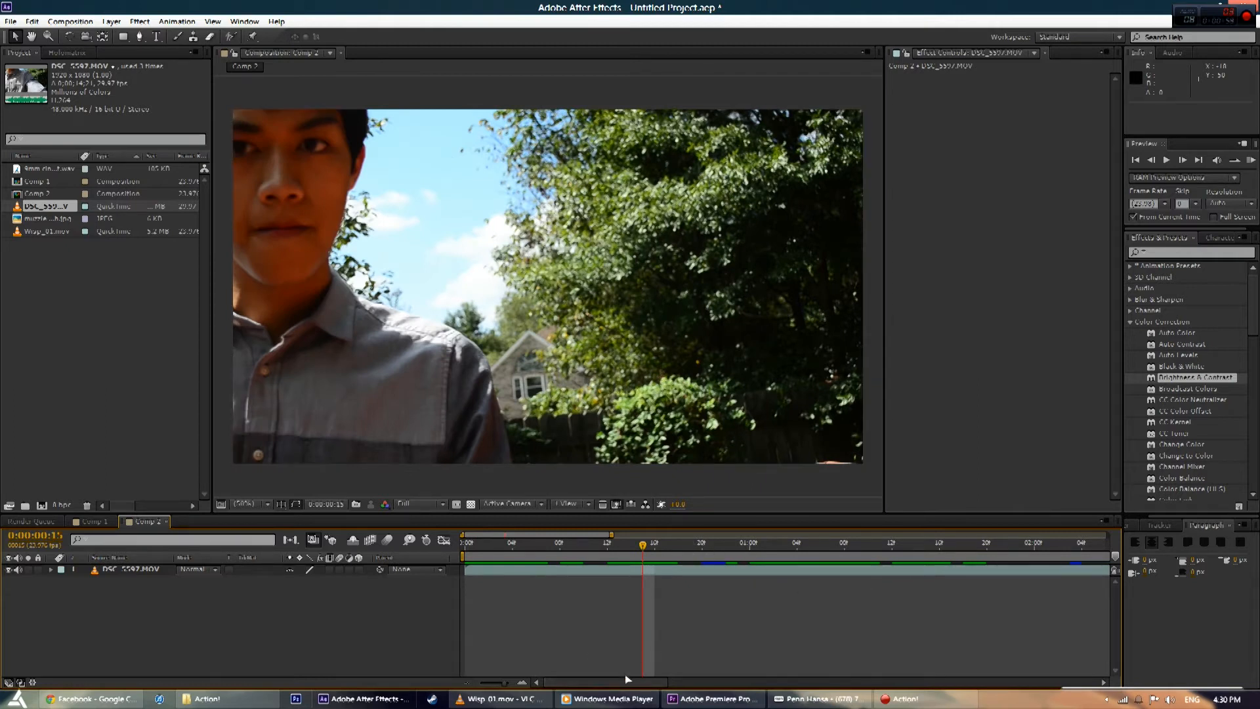
# - Slide the DSC_5597.MOV layer earlier so the composition starts with the pistol aimed, and trim its end at 0:00:01:12
pyautogui.moveTo(634, 687)
pyautogui.mouseDown()
pyautogui.moveTo(701, 683)
pyautogui.moveTo(625, 683)
pyautogui.mouseUp()
pyautogui.moveTo(508, 685); pyautogui.dragTo(472, 683)
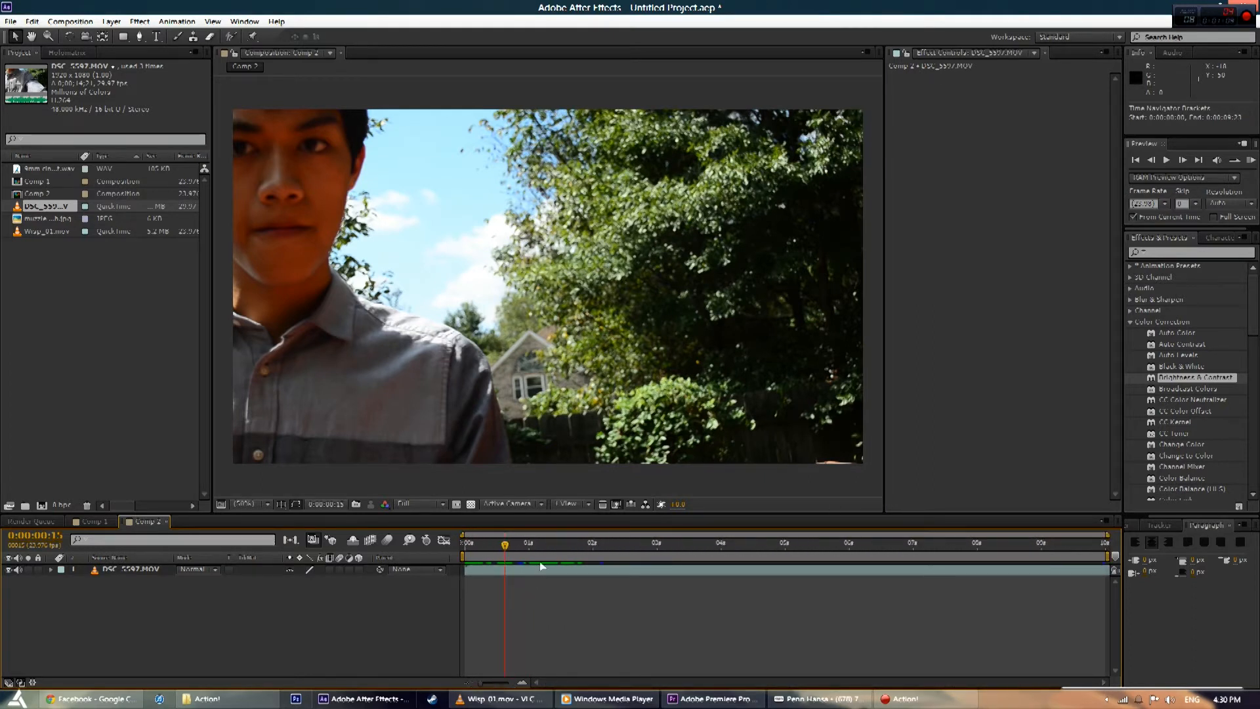
pyautogui.moveTo(508, 546); pyautogui.dragTo(1014, 575)
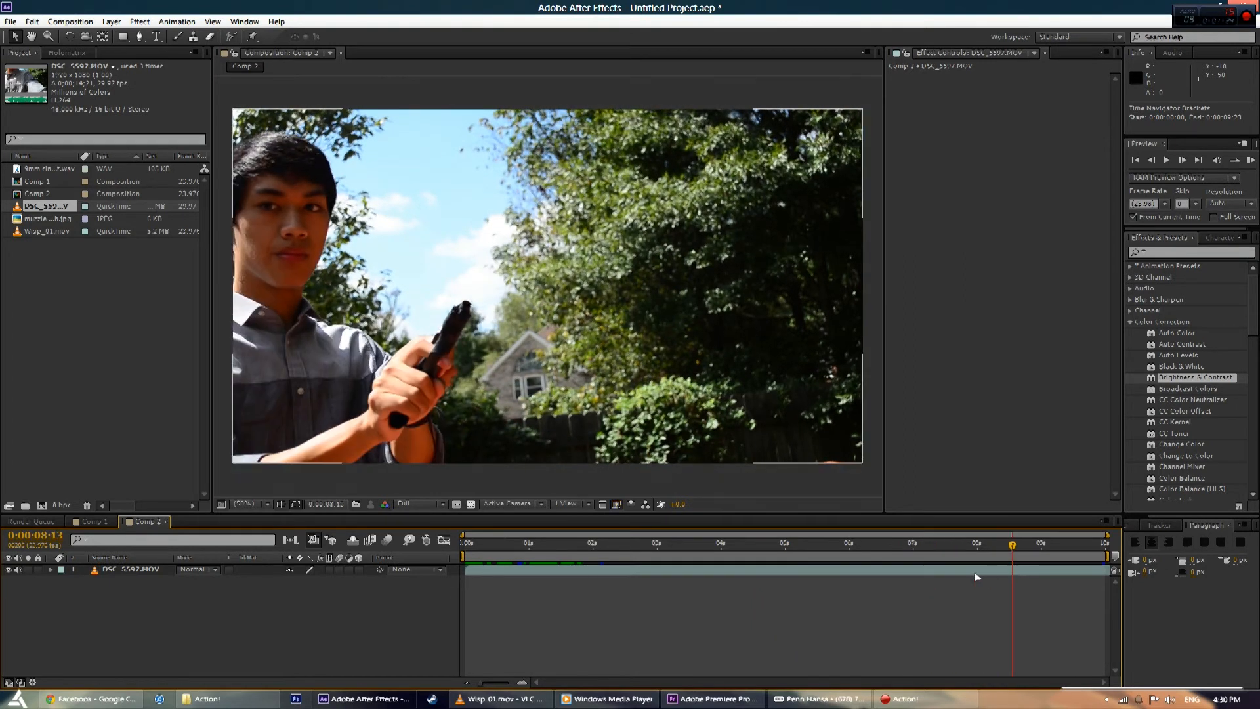
pyautogui.click(700, 570)
pyautogui.moveTo(700, 571); pyautogui.dragTo(647, 548)
pyautogui.click(473, 545)
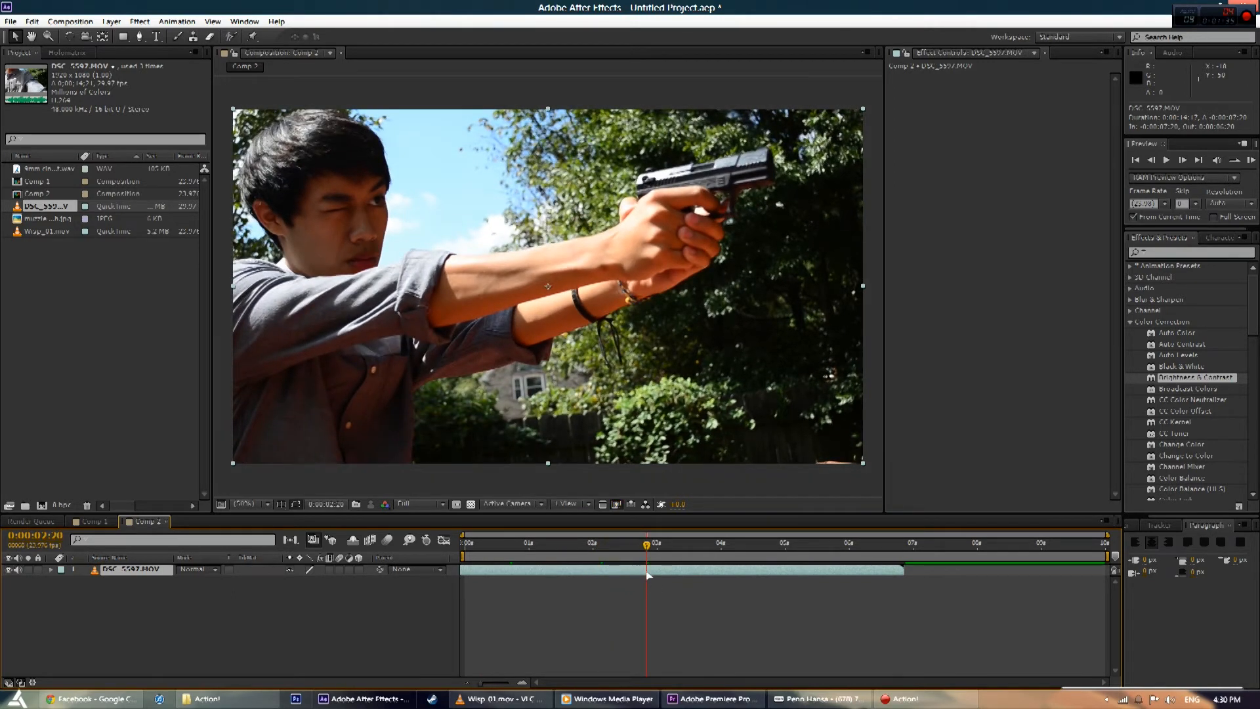
pyautogui.moveTo(647, 573); pyautogui.dragTo(468, 570)
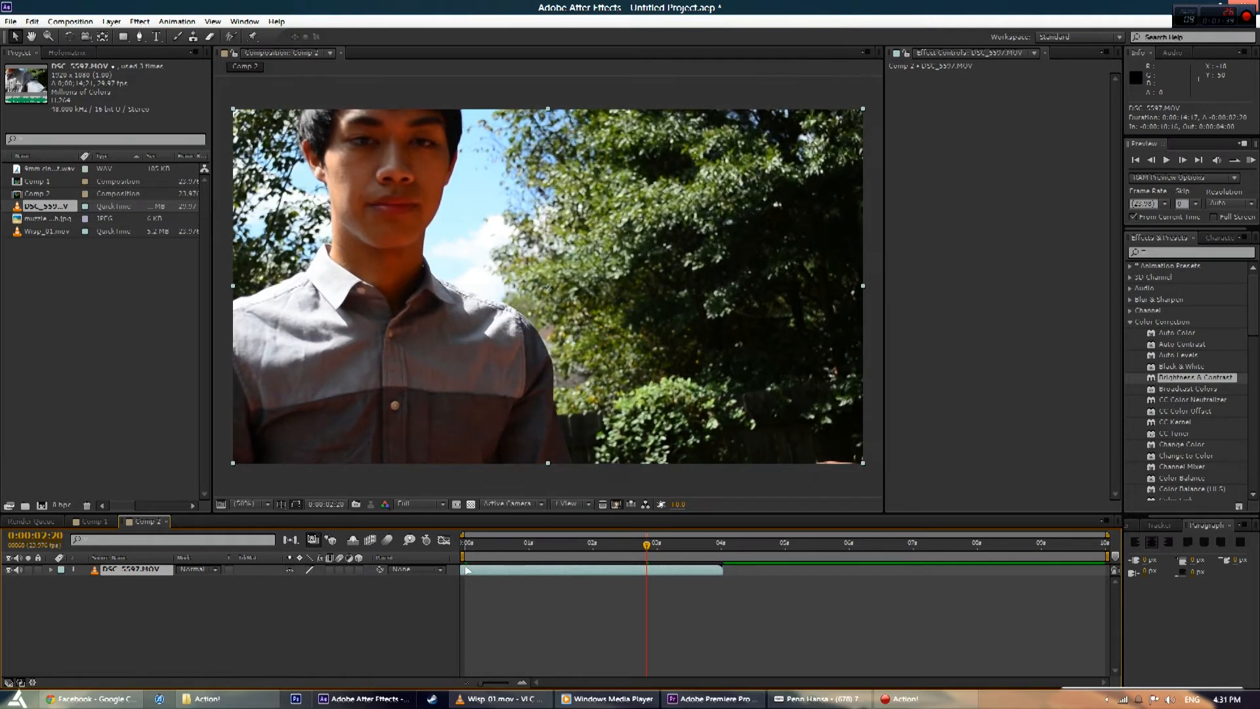
pyautogui.click(464, 549)
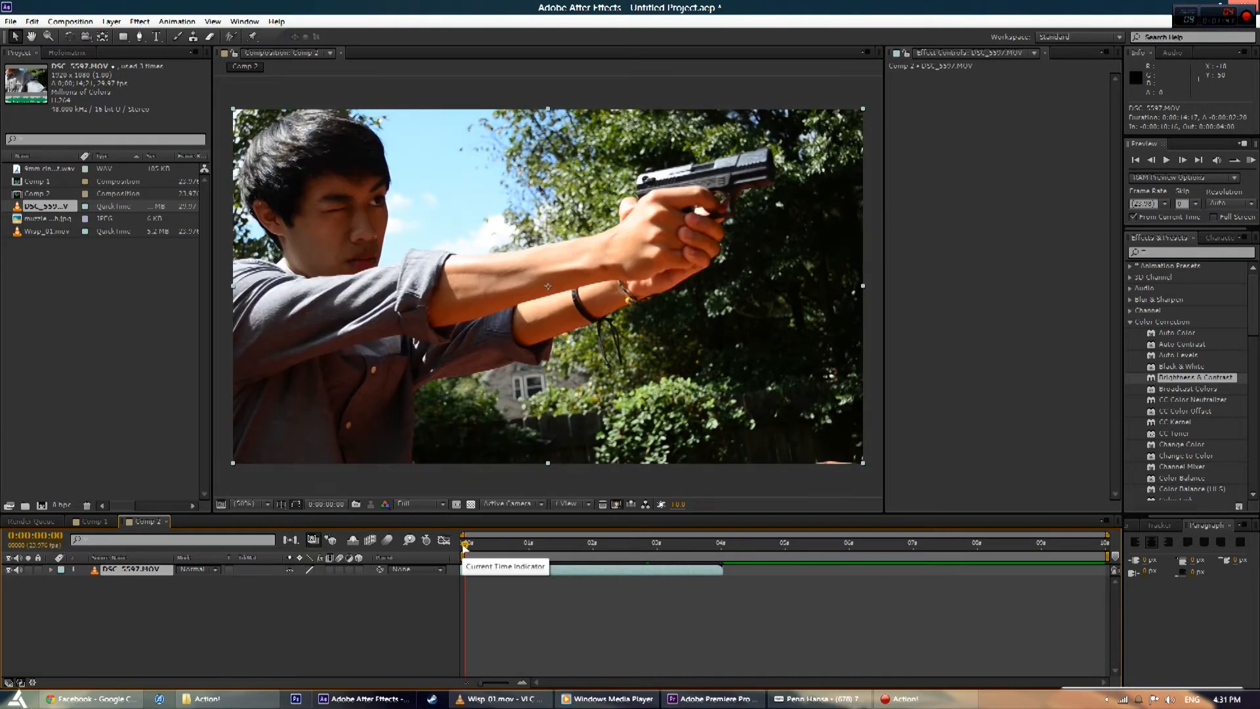
pyautogui.moveTo(468, 550); pyautogui.dragTo(562, 571)
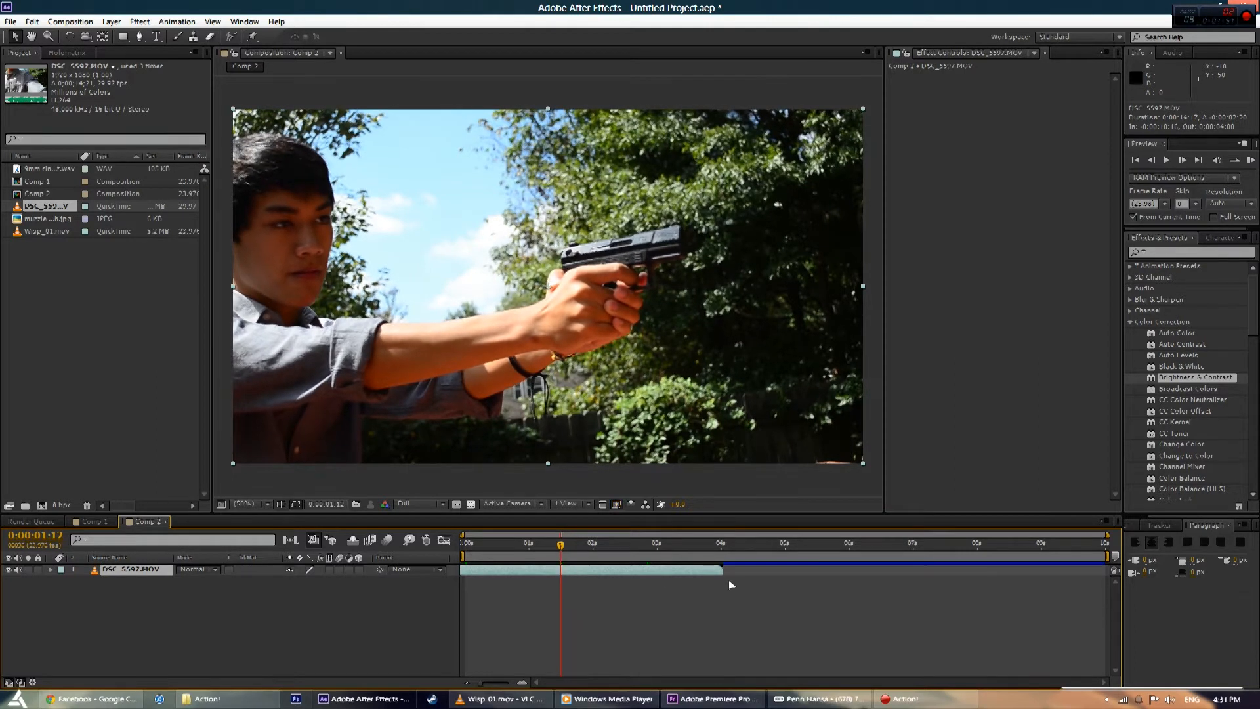
pyautogui.moveTo(721, 571); pyautogui.dragTo(565, 566)
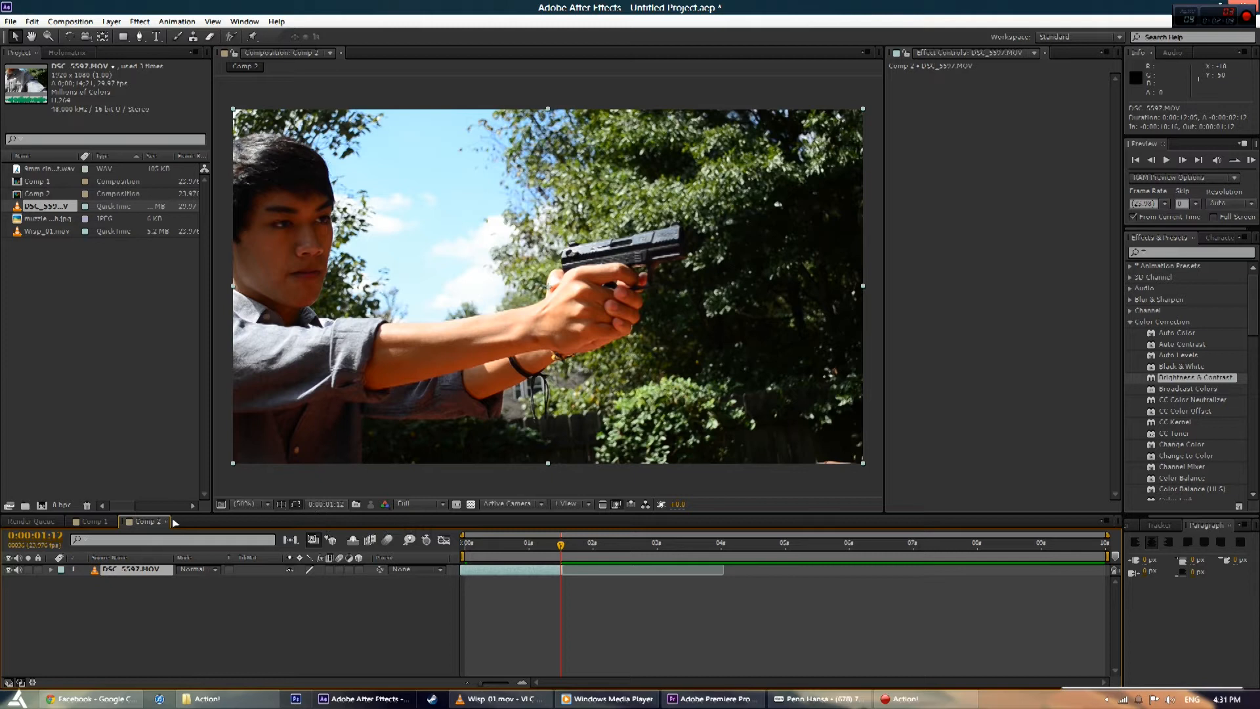
# - Shorten the duration of Comp 2 to about 1 second in the composition settings
pyautogui.rightClick(141, 523)
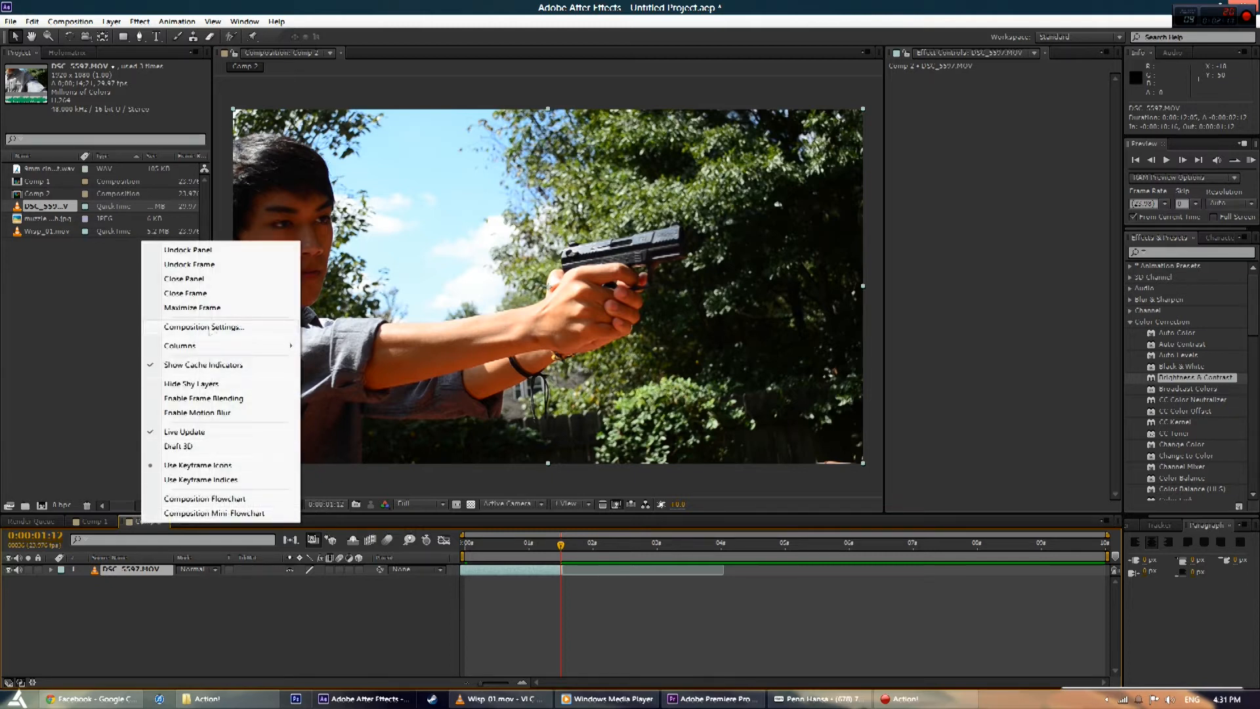
pyautogui.click(209, 327)
pyautogui.doubleClick(582, 387)
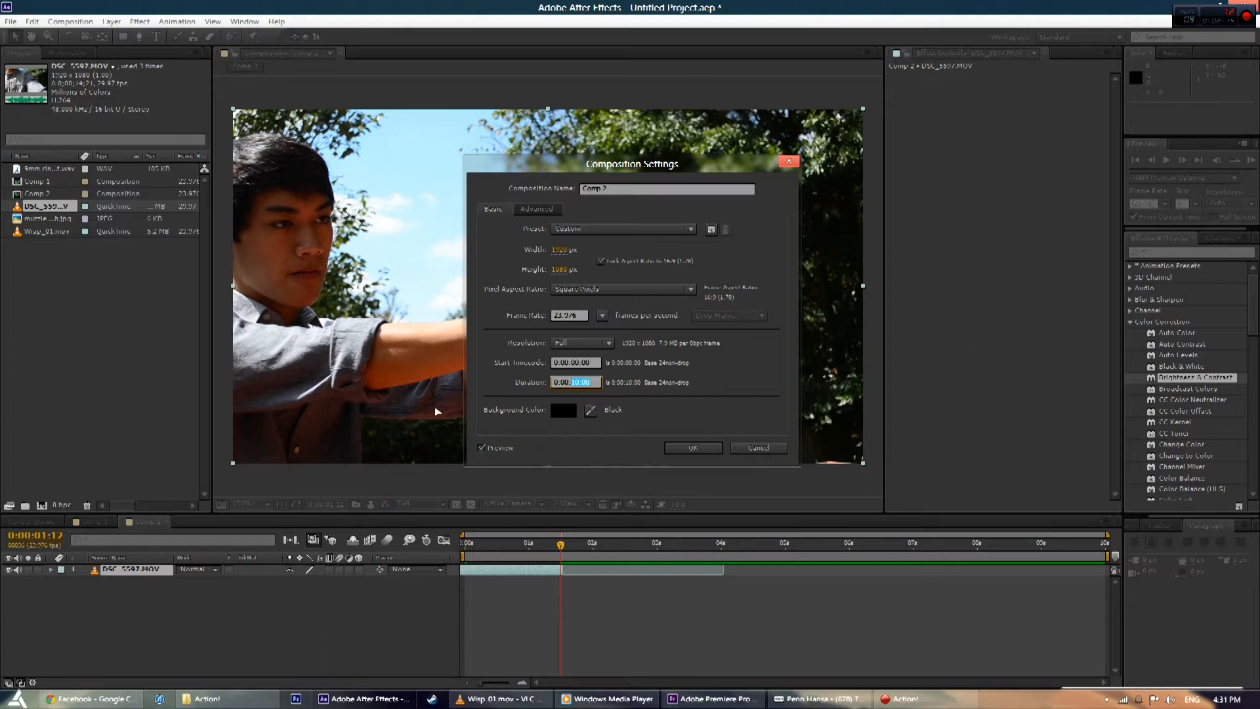
pyautogui.write('01')
pyautogui.press('Return')
# - Play back the trimmed clip from the beginning and return the current time to 0:00:00:00
pyautogui.moveTo(464, 550)
pyautogui.mouseDown()
pyautogui.moveTo(1088, 562)
pyautogui.moveTo(470, 542)
pyautogui.mouseUp()
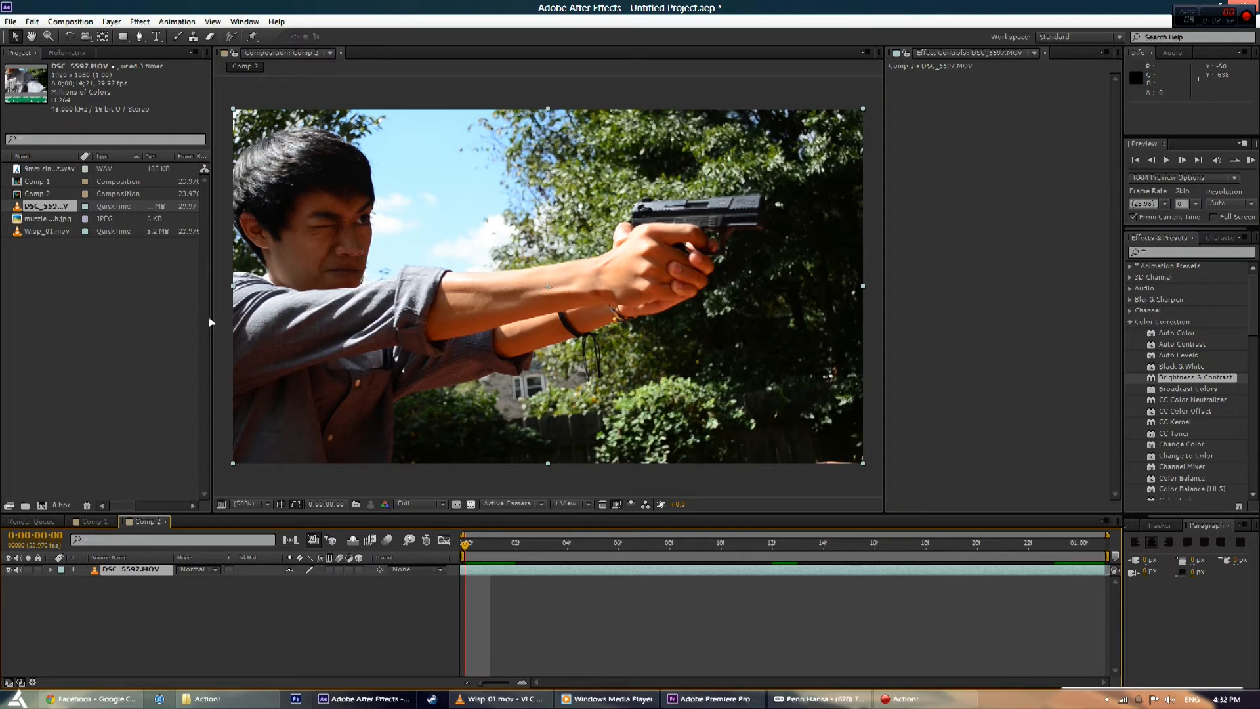
pyautogui.press('space')
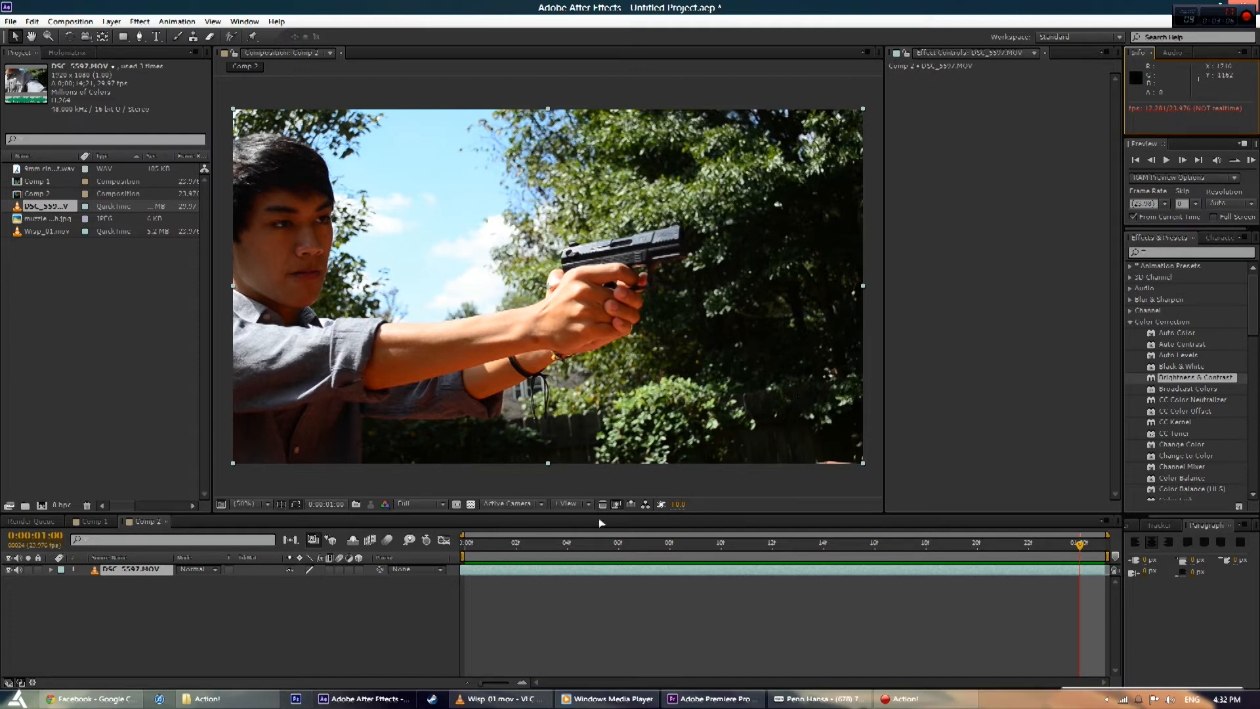
pyautogui.moveTo(695, 550); pyautogui.dragTo(464, 545)
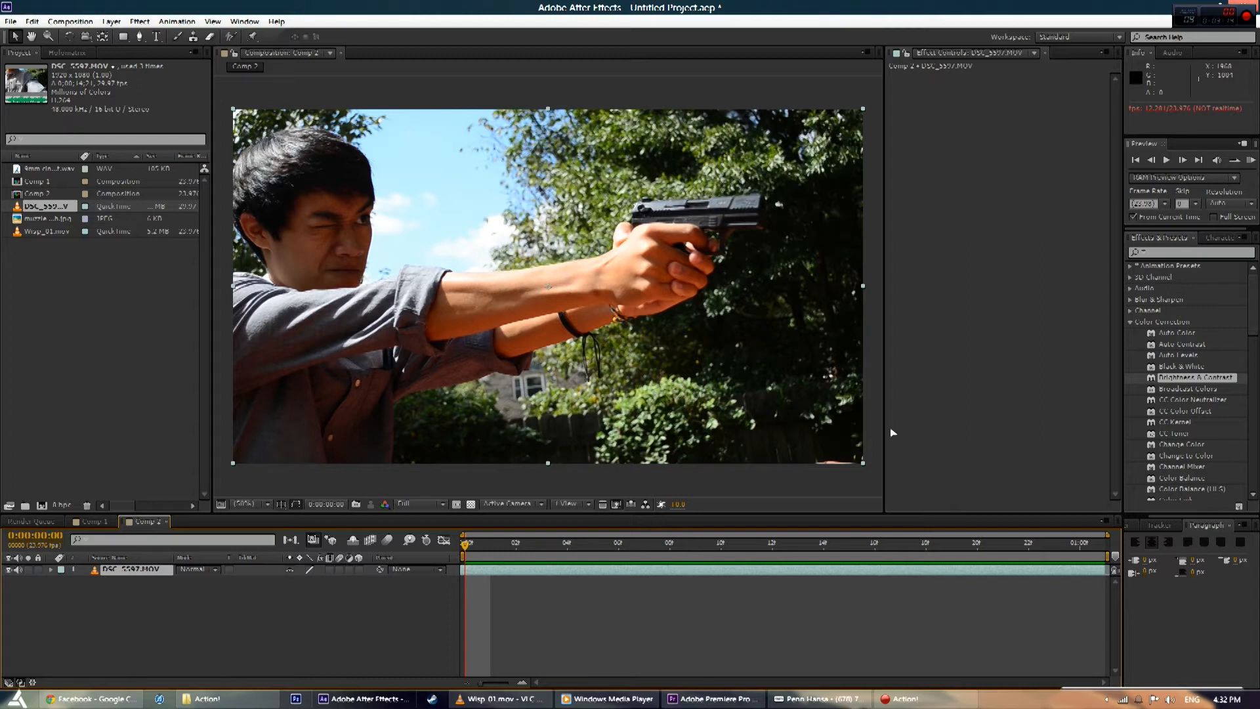
pyautogui.press('space')
pyautogui.moveTo(466, 550); pyautogui.dragTo(463, 581)
# - Browse the effect categories and locate Brightness & Contrast under Color Correction
pyautogui.click(1164, 240)
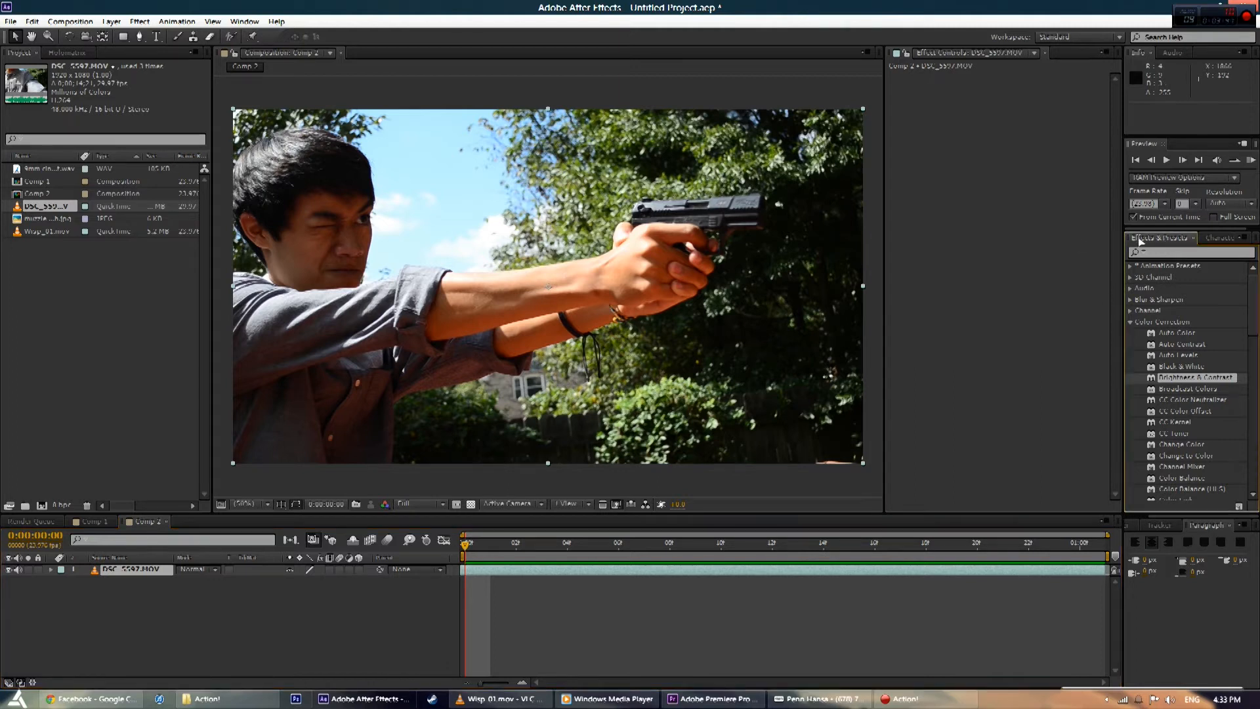
pyautogui.click(1131, 323)
pyautogui.scroll(-3, 1162, 296)
pyautogui.scroll(-2, 1167, 312)
pyautogui.scroll(3, 1161, 476)
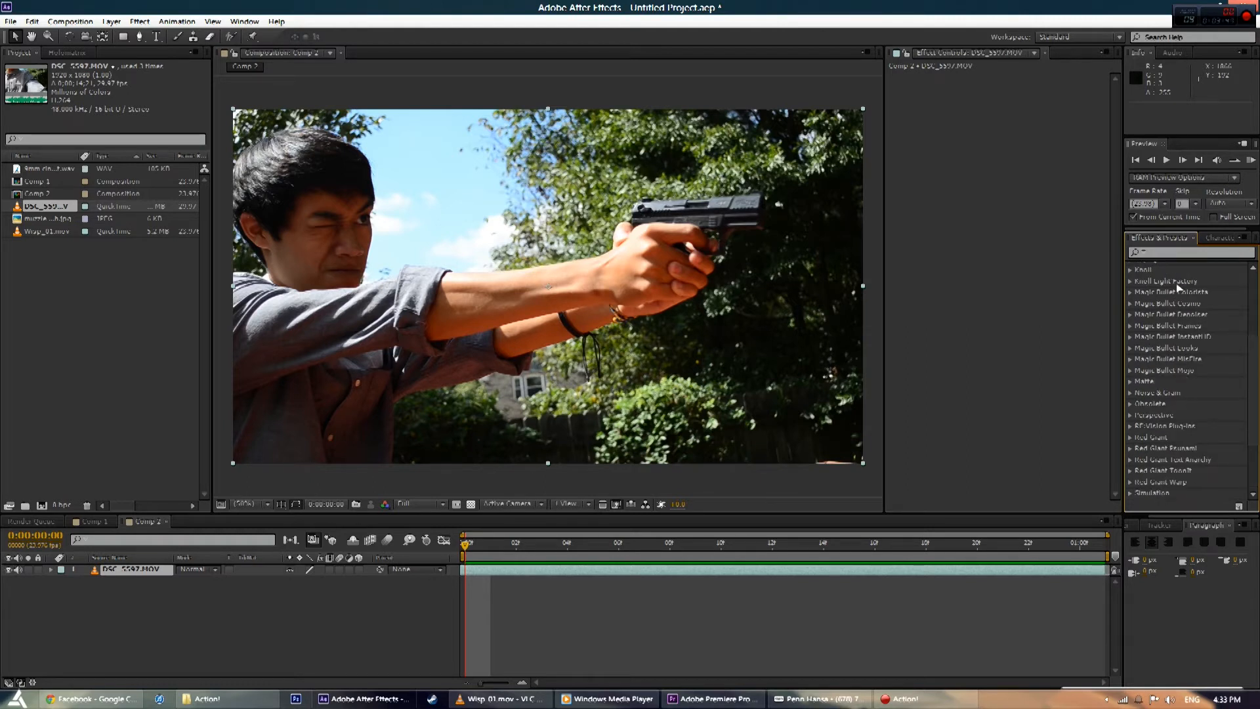
pyautogui.scroll(2, 1177, 407)
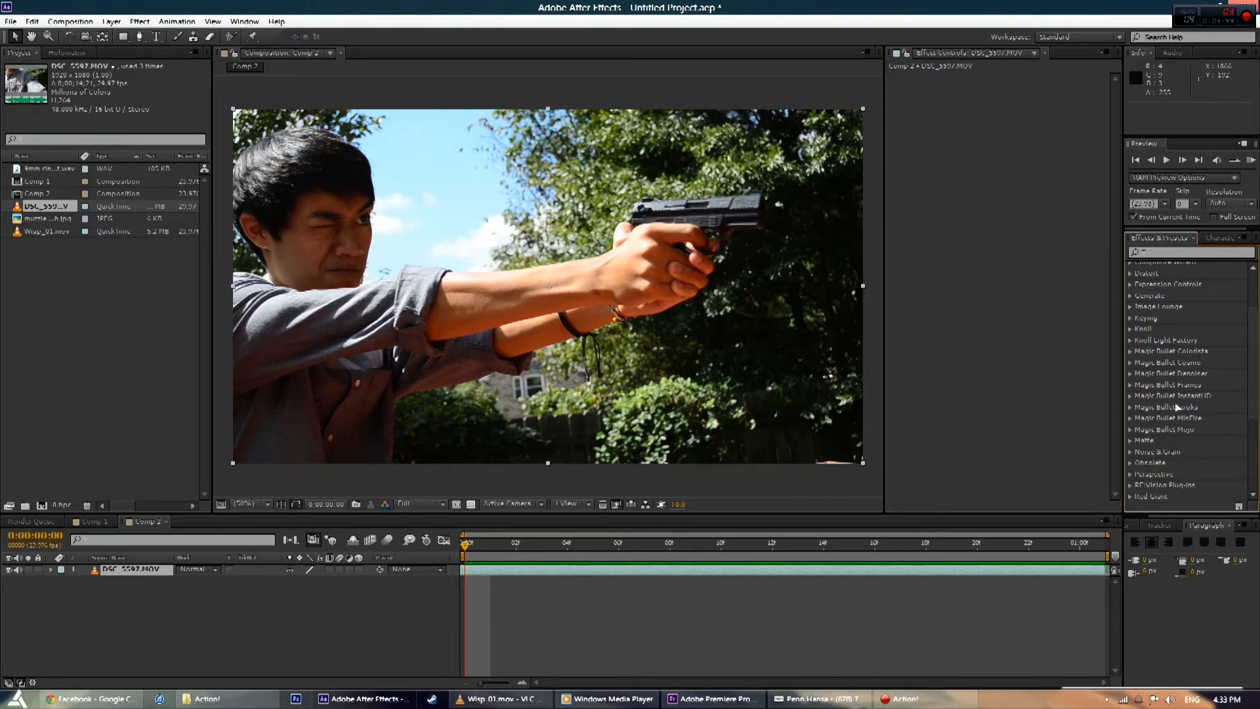
pyautogui.scroll(-5, 1178, 407)
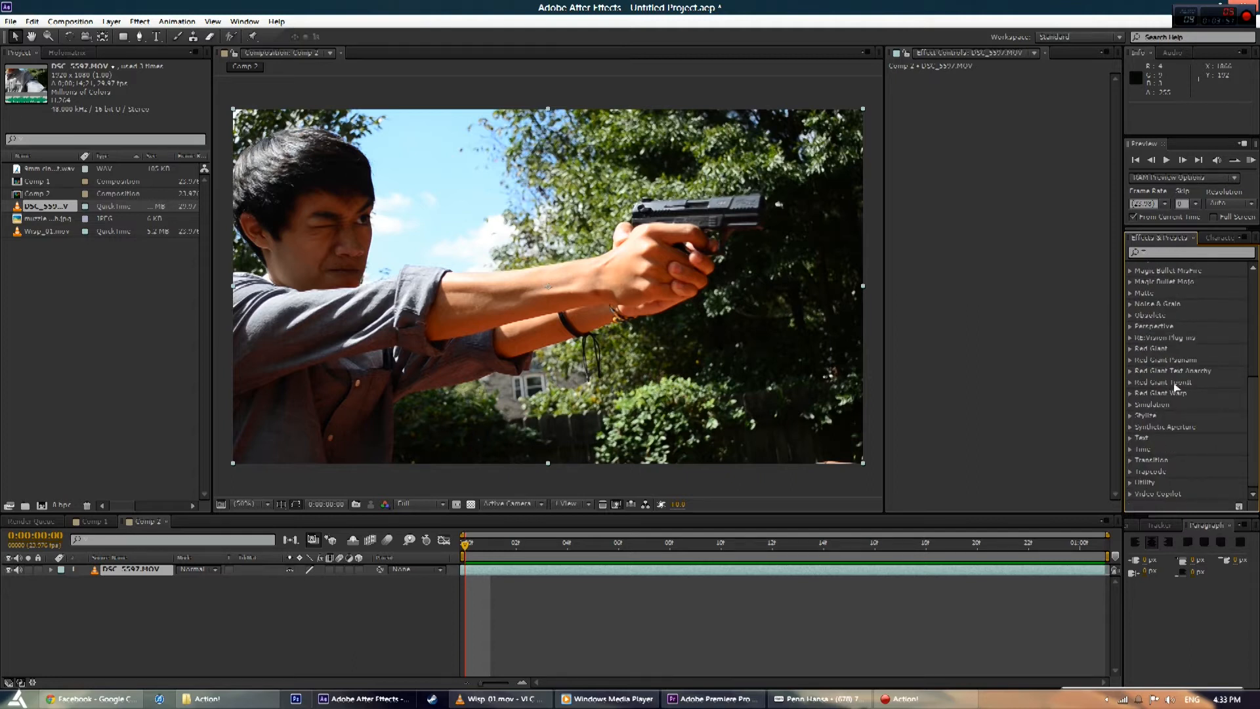
pyautogui.scroll(7, 1175, 387)
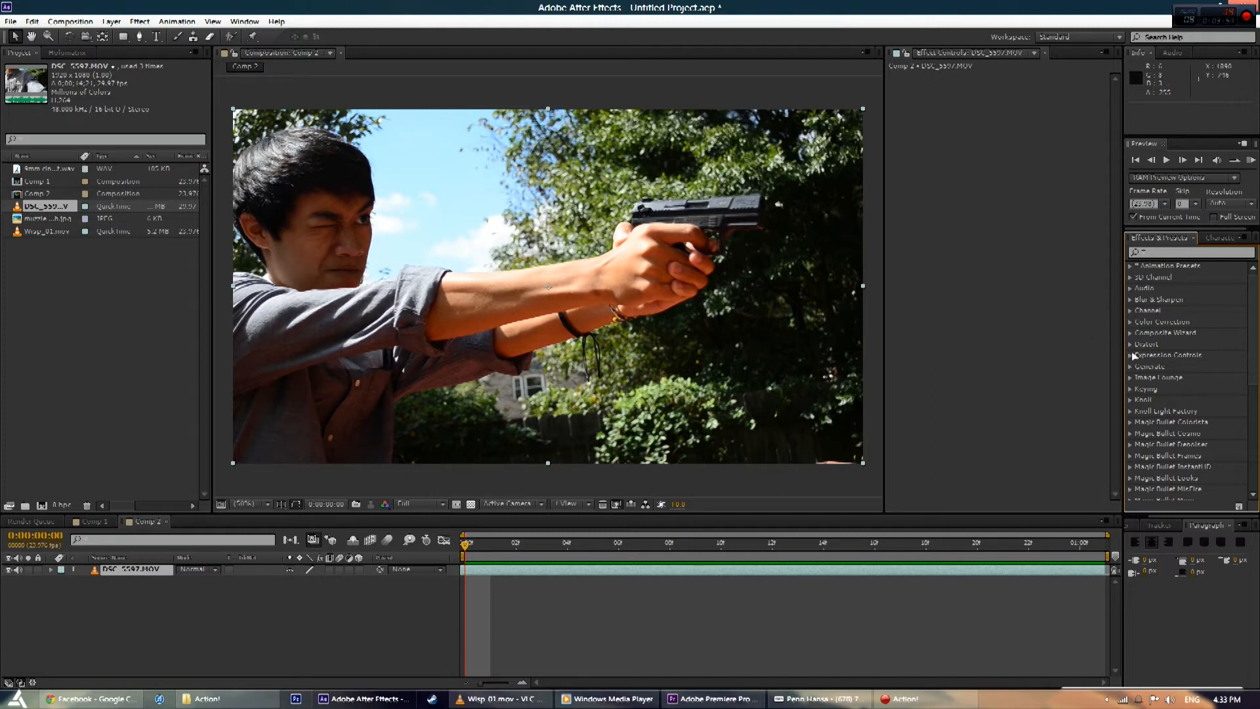
pyautogui.click(1129, 321)
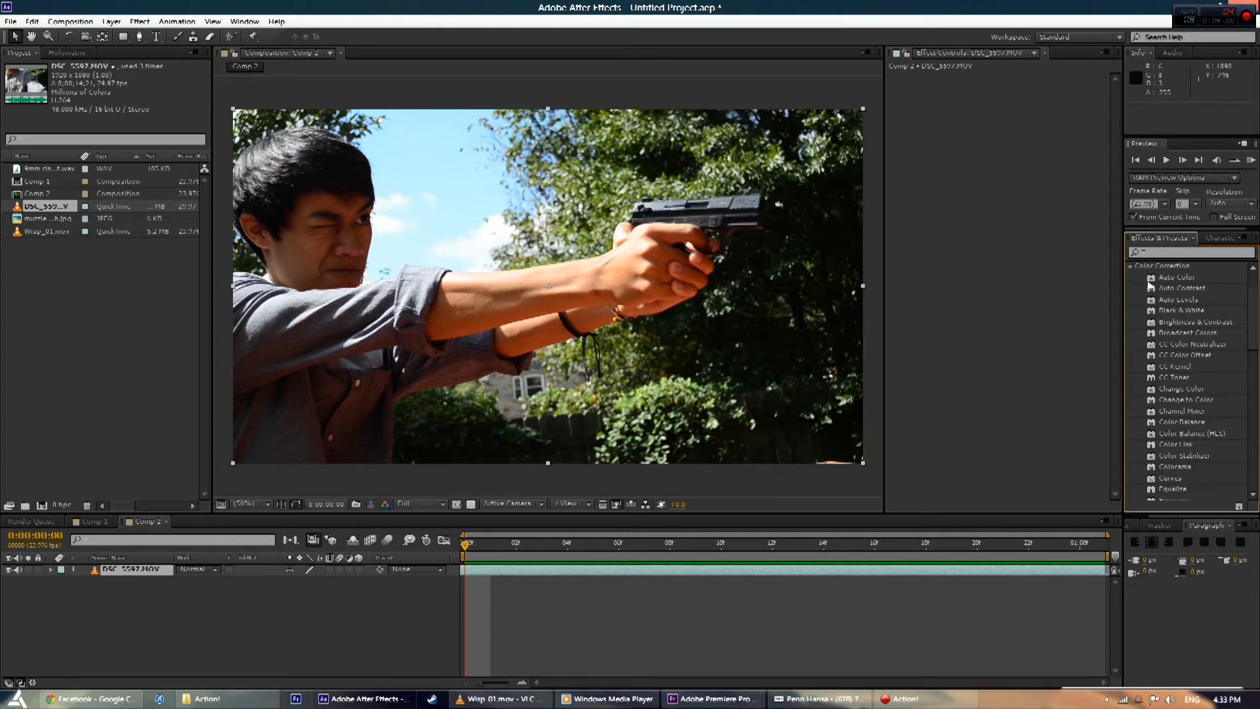
pyautogui.click(1183, 323)
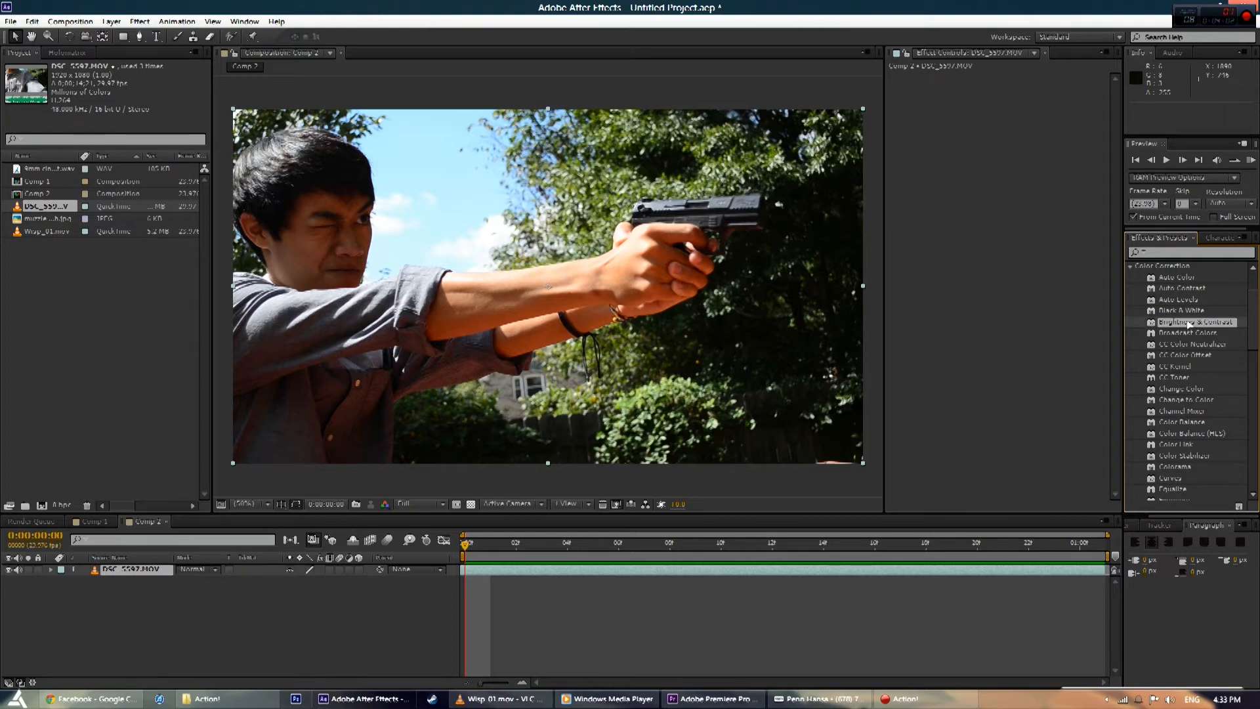
# - Search the effects for "bright" and apply Brightness & Contrast to the DSC_5597.MOV layer with brightness 37 and contrast 16
pyautogui.click(1163, 252)
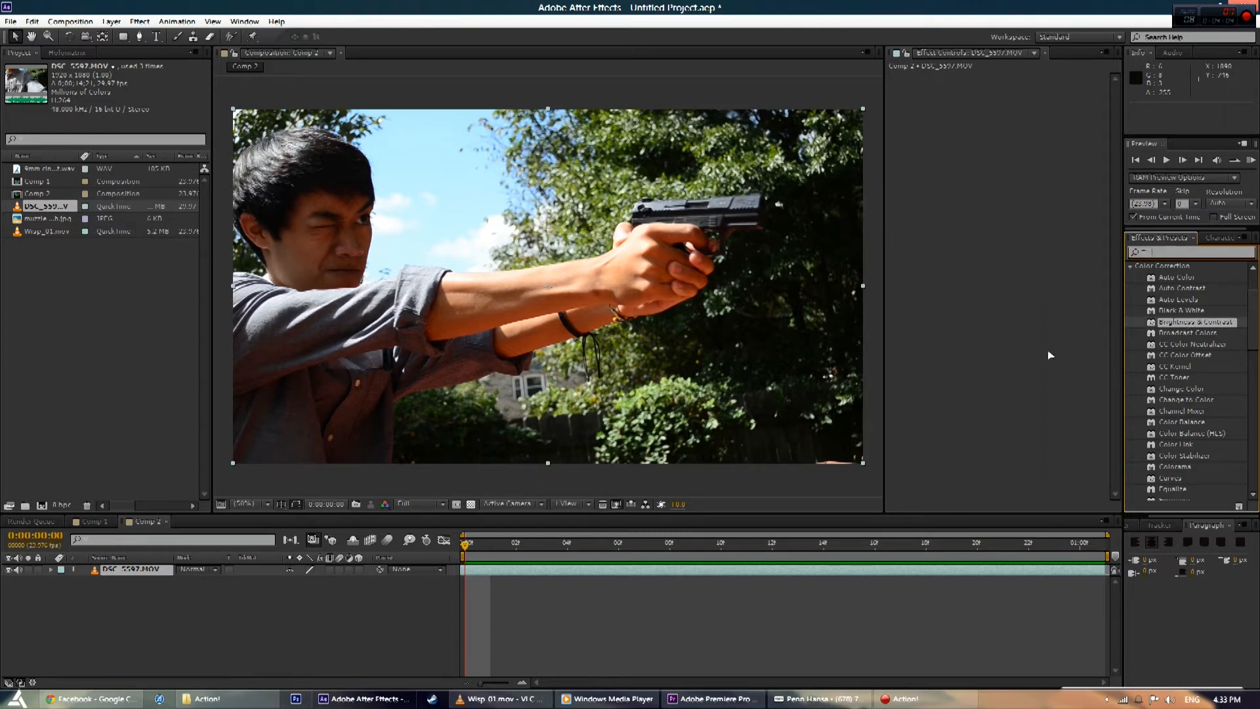
pyautogui.write('bright')
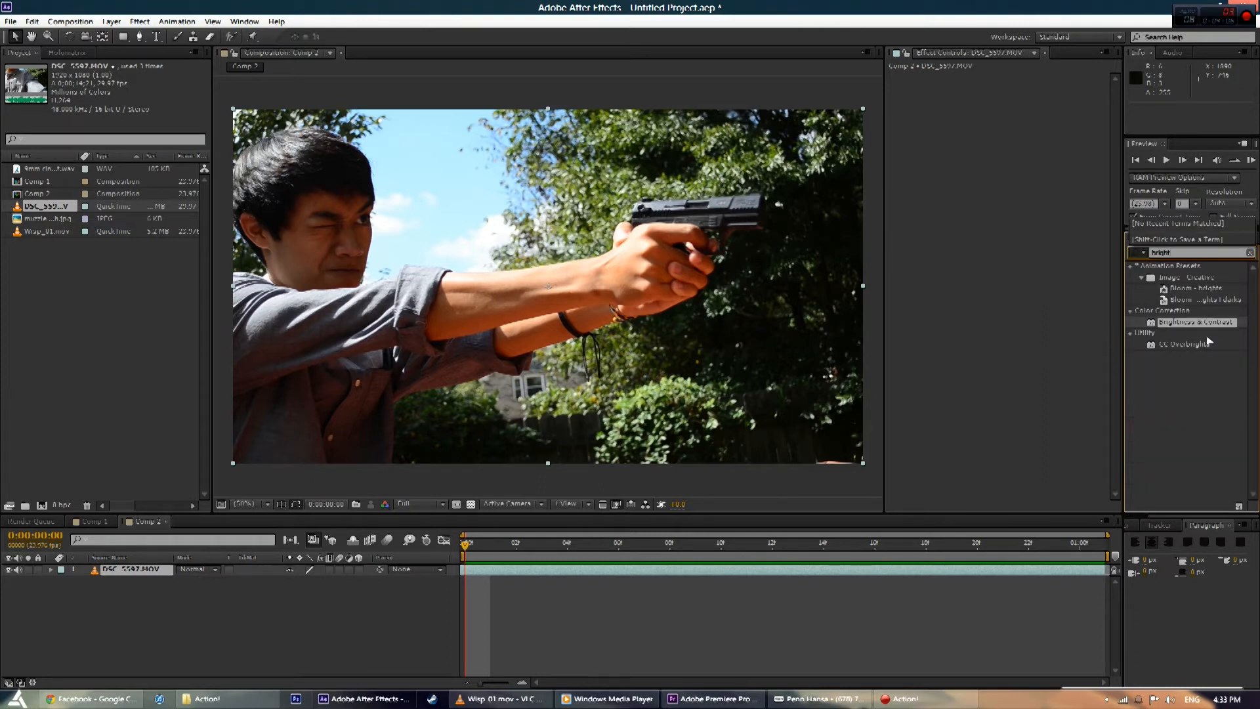
pyautogui.moveTo(1188, 322); pyautogui.dragTo(532, 298)
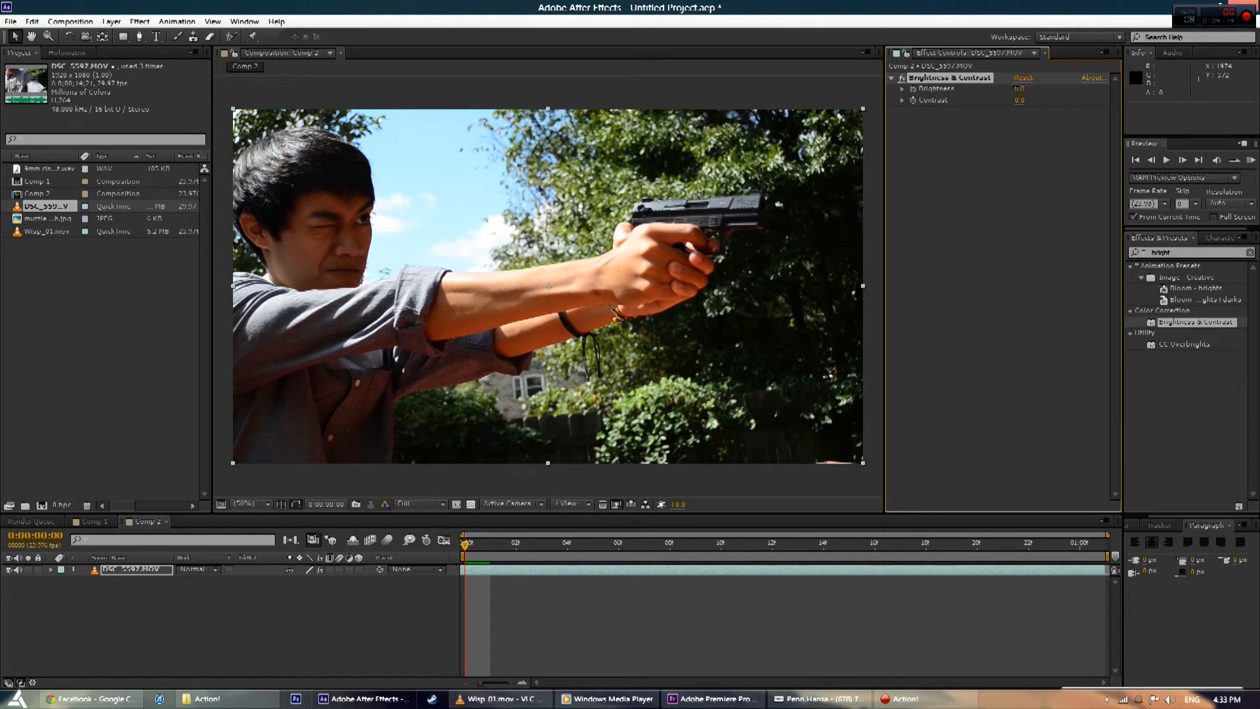
pyautogui.moveTo(1016, 86)
pyautogui.mouseDown()
pyautogui.moveTo(1036, 81)
pyautogui.moveTo(1026, 95)
pyautogui.mouseUp()
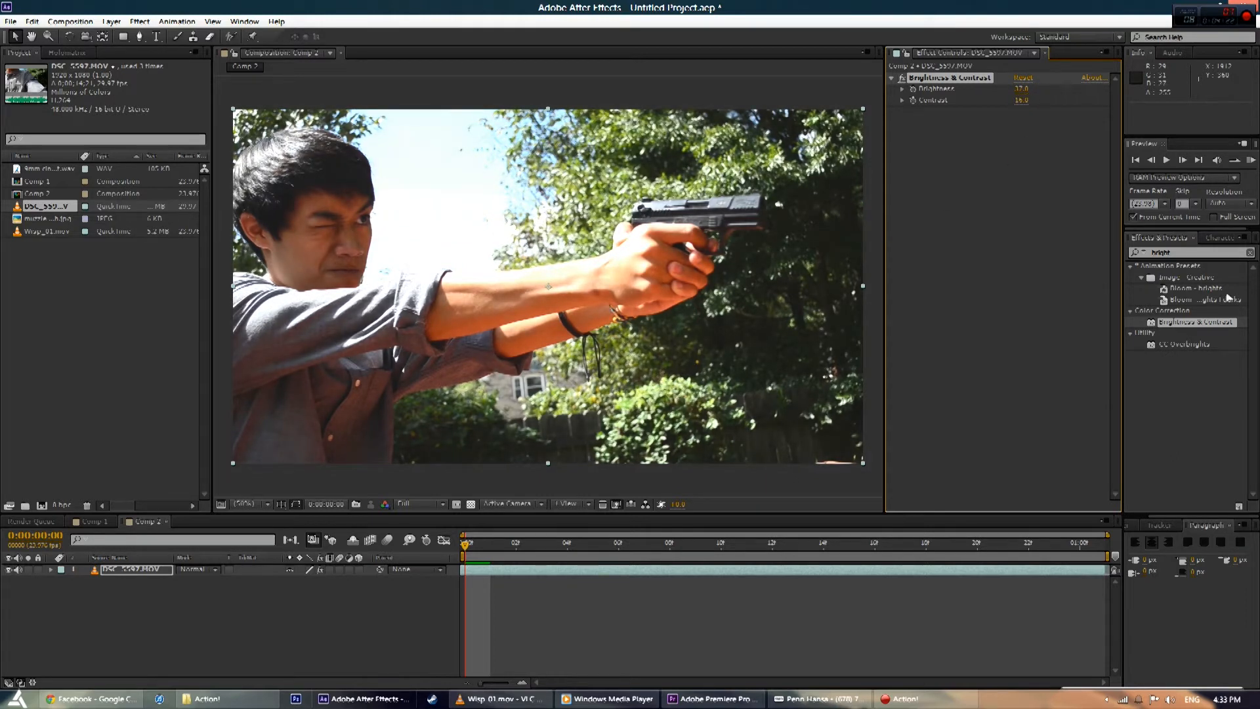
pyautogui.click(1251, 254)
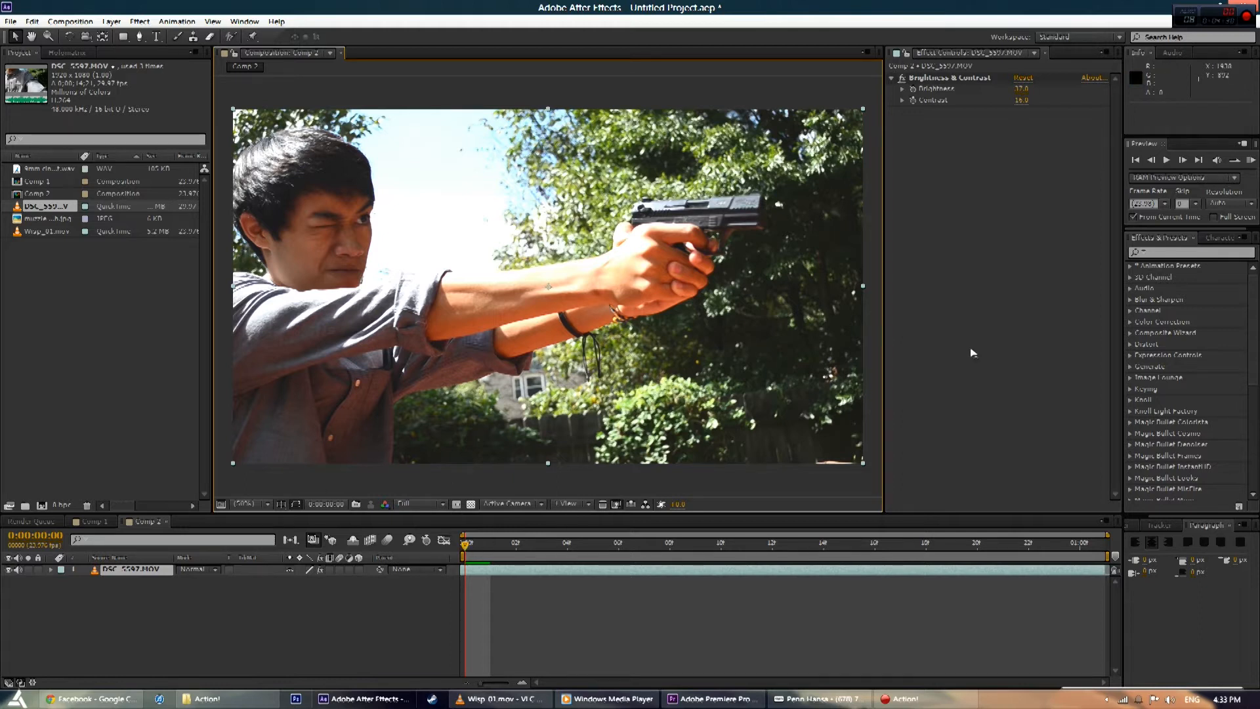
# - Move the current time to the firing frame at 0:00:00:08 and deselect the DSC_5597.MOV layer
pyautogui.moveTo(466, 545); pyautogui.dragTo(665, 576)
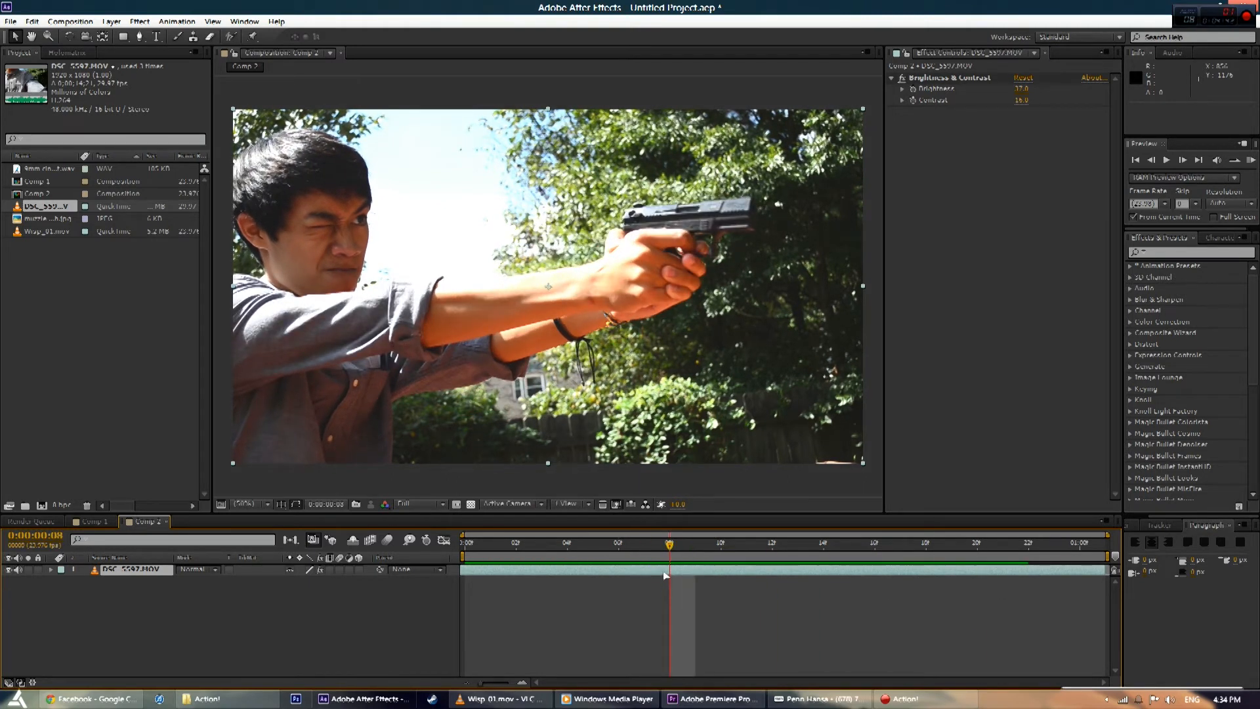
pyautogui.click(70, 349)
pyautogui.click(282, 615)
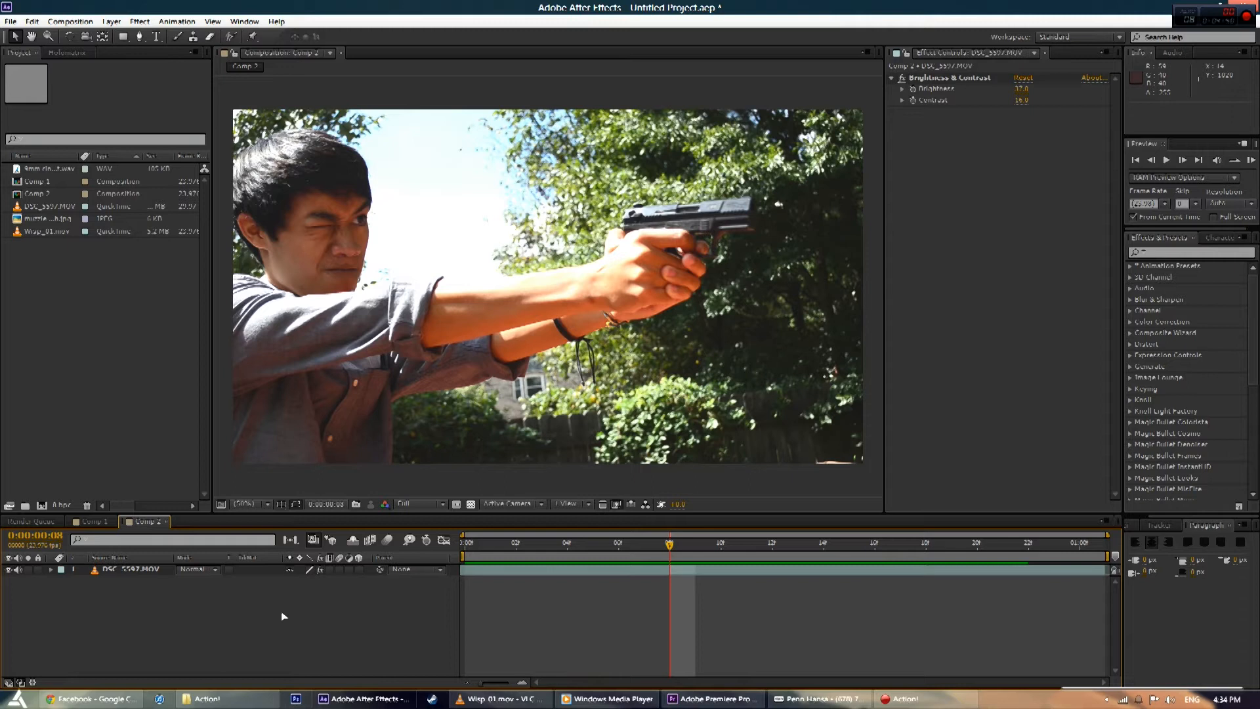
# - Switch to File Explorer, view the muzzle flash.jpg picture in the Desktop folder and close the preview
pyautogui.moveTo(224, 702)
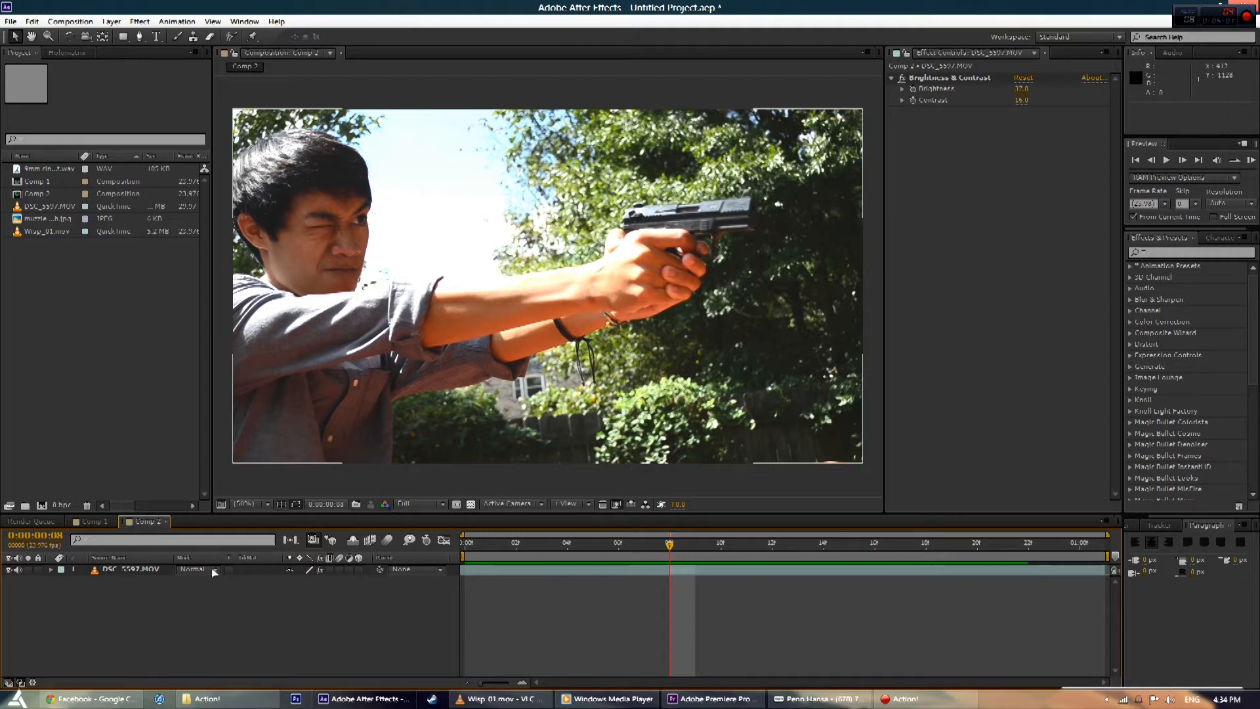
pyautogui.click(119, 700)
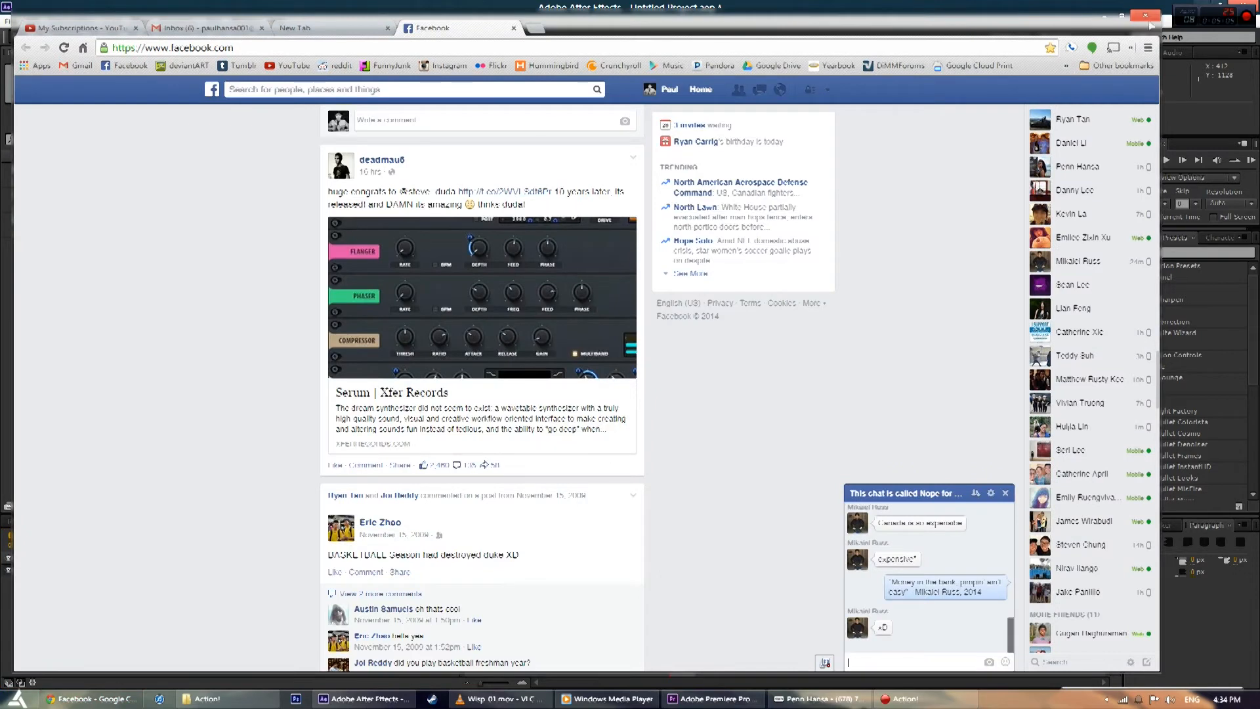
pyautogui.click(1104, 14)
pyautogui.click(207, 698)
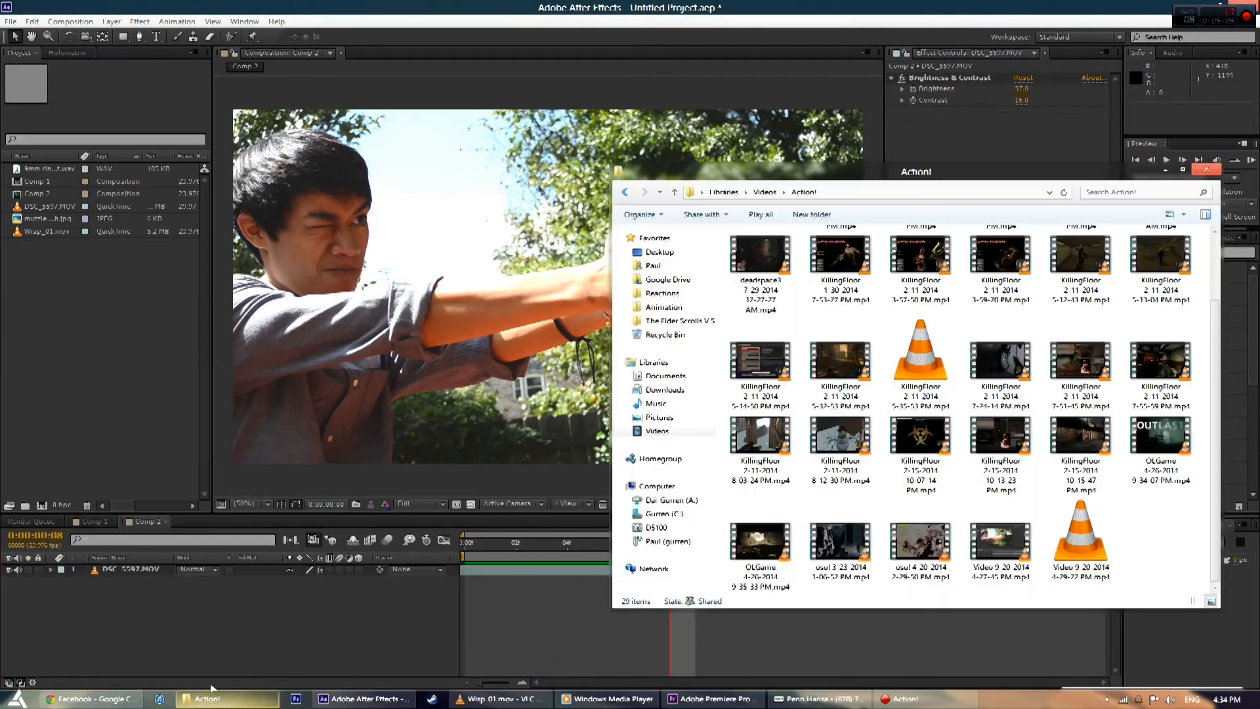
pyautogui.click(660, 252)
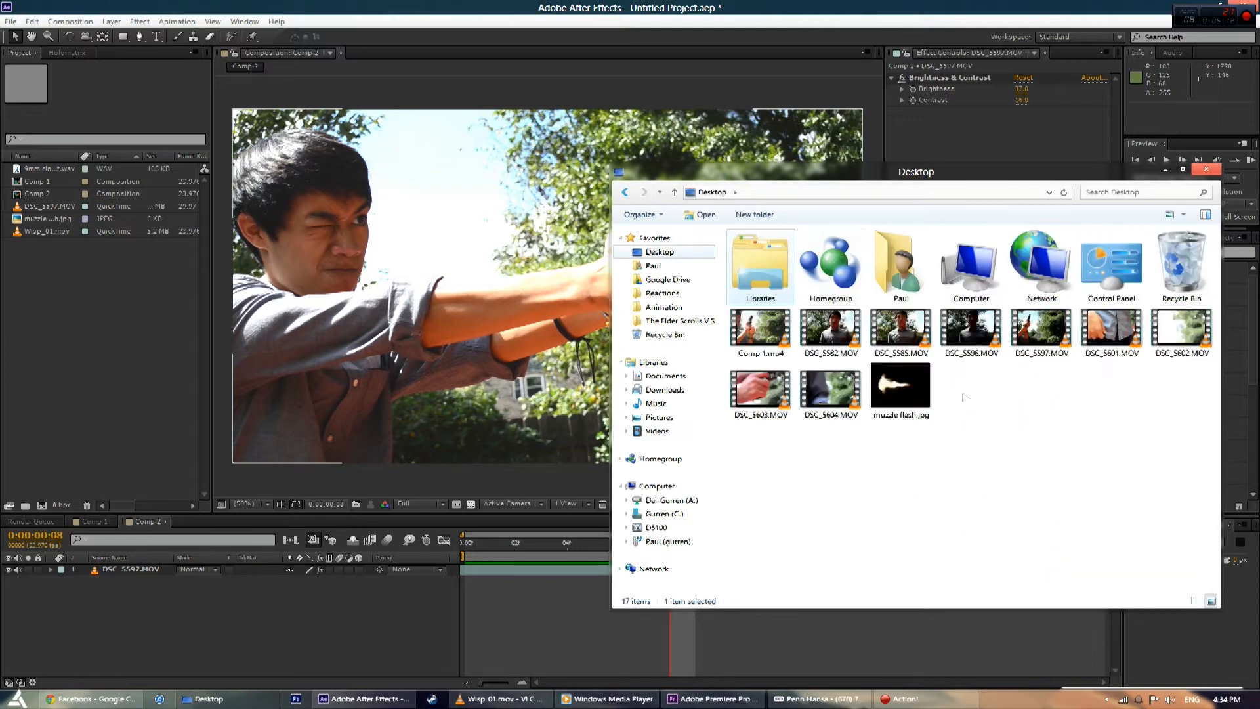
pyautogui.click(901, 387)
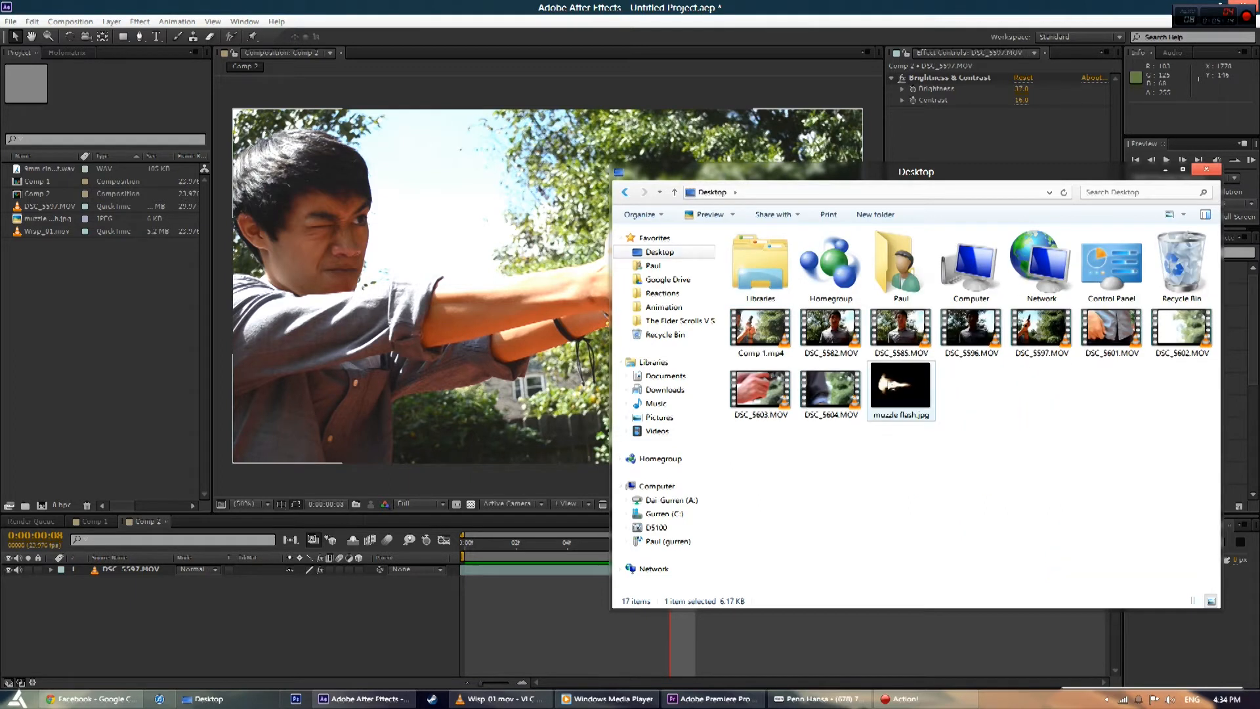
pyautogui.doubleClick(906, 390)
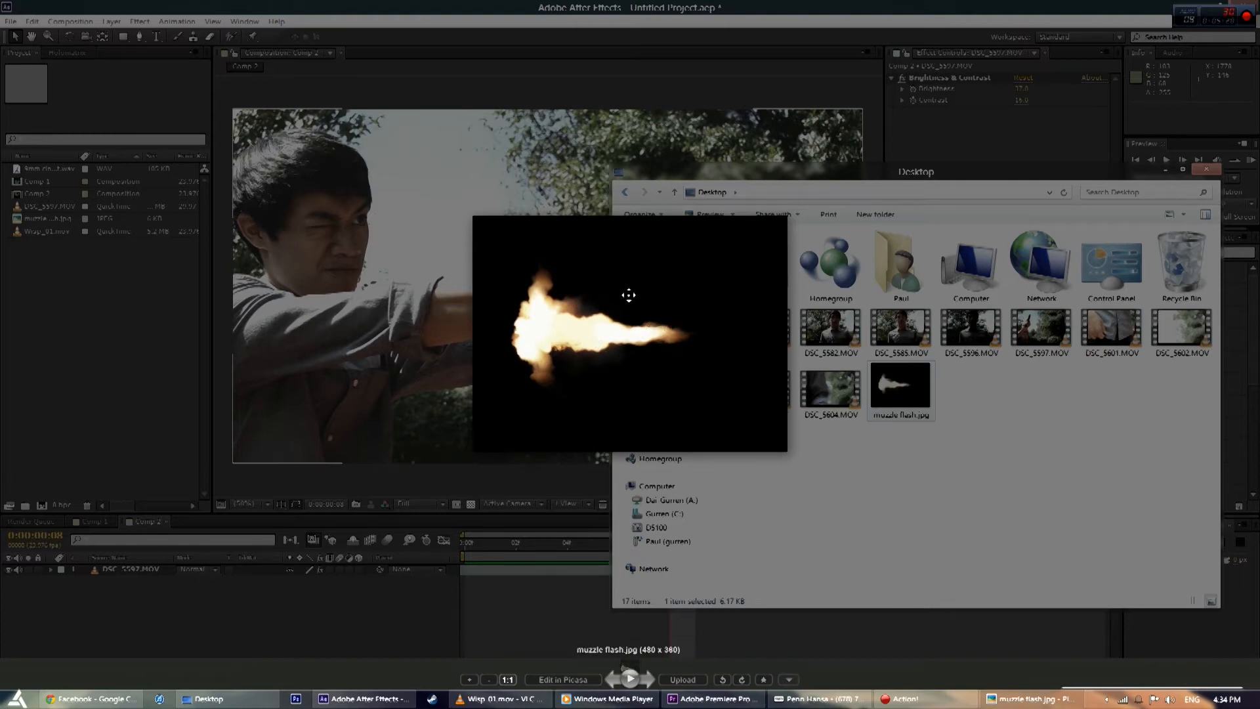
pyautogui.press('Escape')
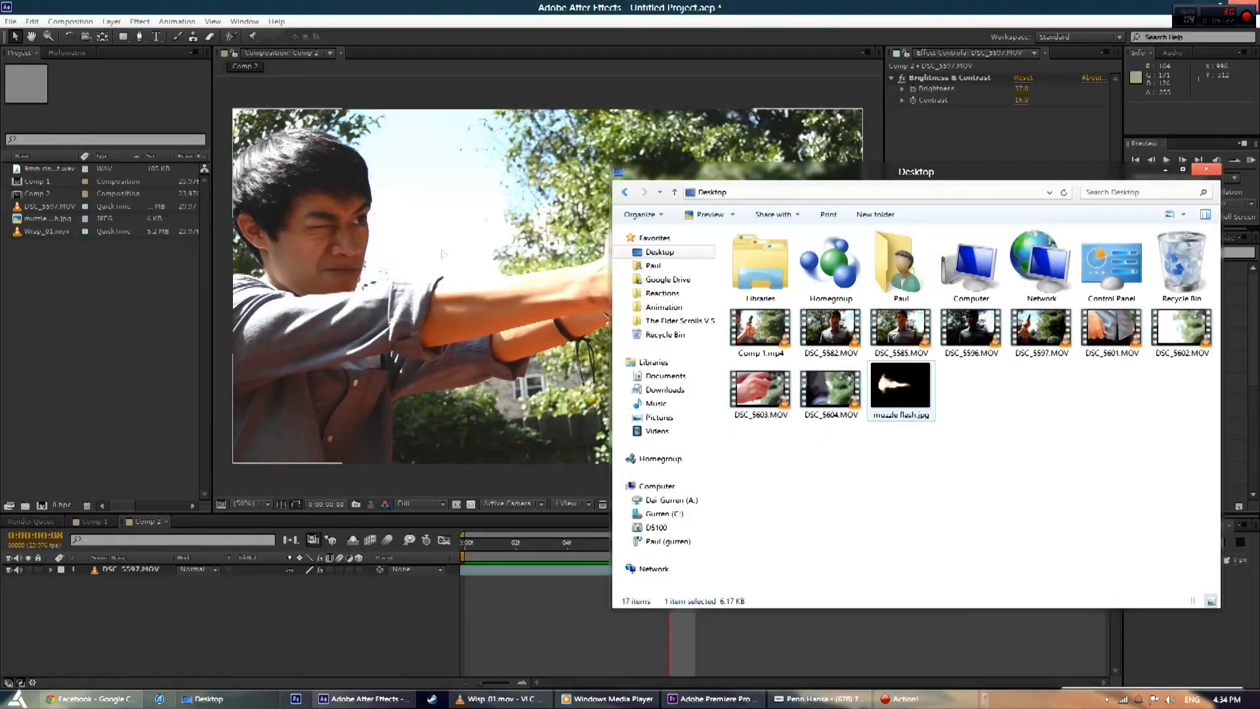
# - Return to After Effects and add muzzle flash.jpg from the project to Comp 2 above the DSC_5597.MOV layer
pyautogui.click(45, 266)
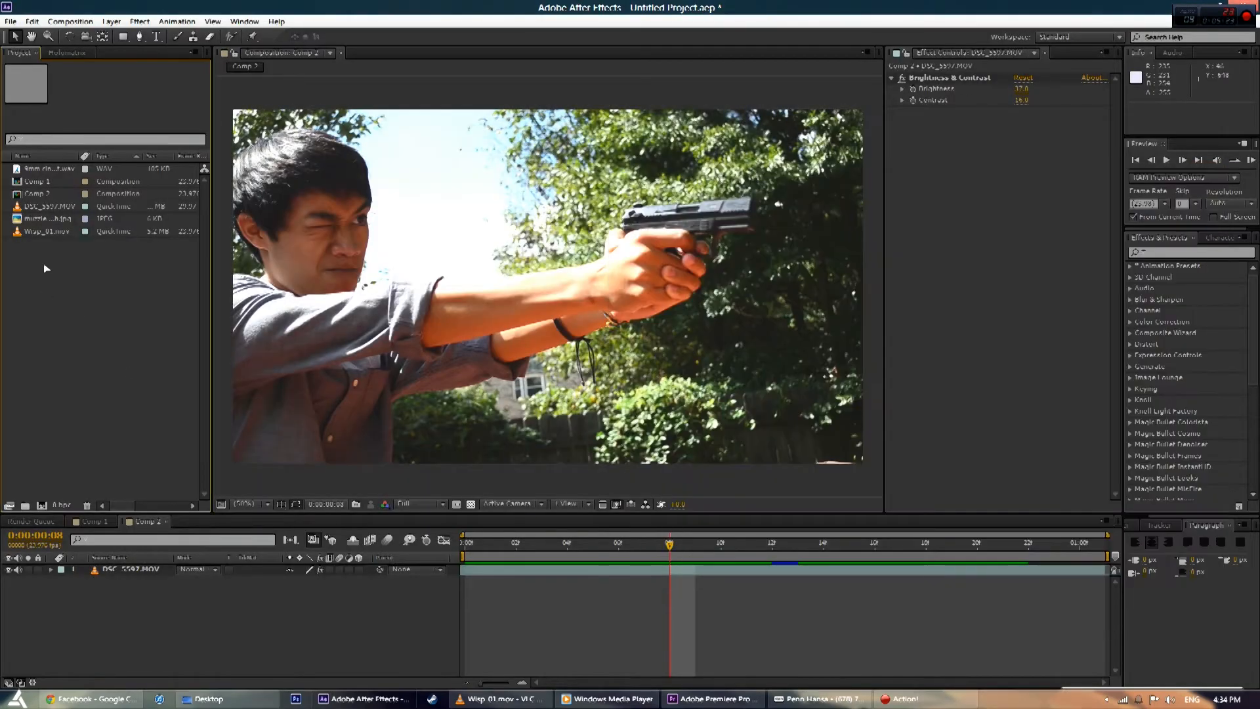
pyautogui.click(53, 205)
pyautogui.click(57, 219)
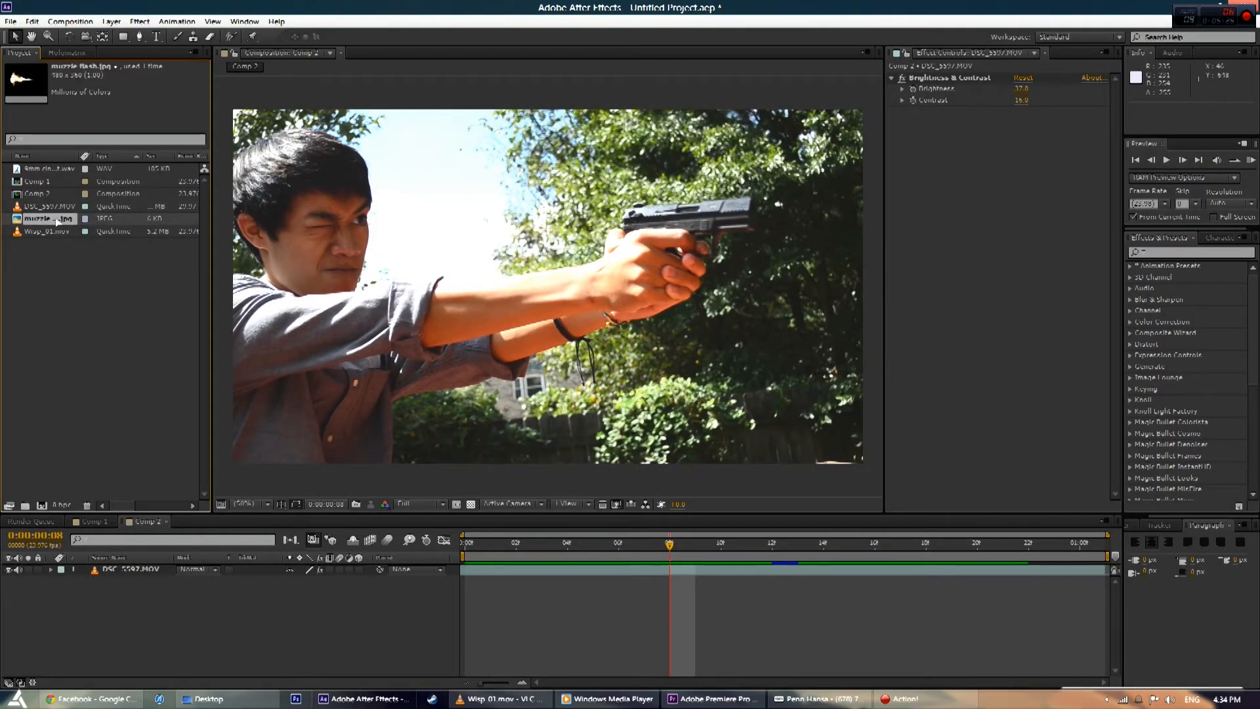
pyautogui.moveTo(58, 222); pyautogui.dragTo(142, 571)
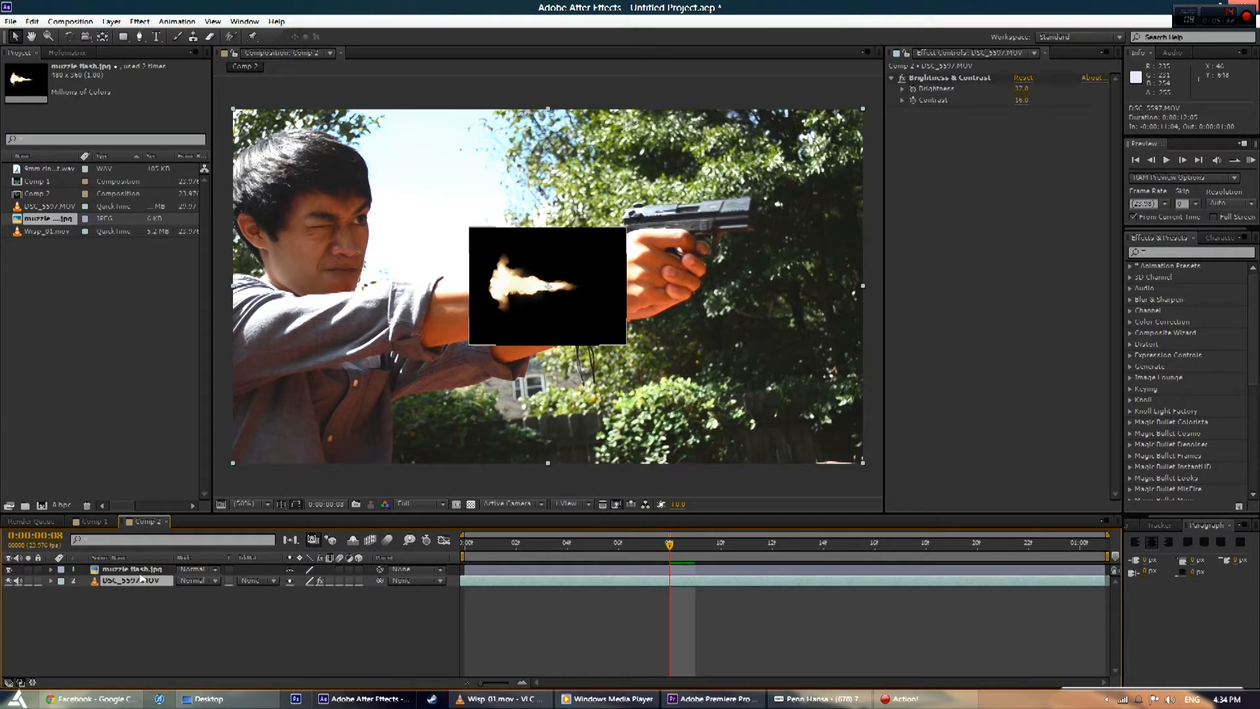
# - Try the muzzle flash.jpg layer beneath DSC_5597.MOV and return it to the top of the layer stack
pyautogui.moveTo(128, 573); pyautogui.dragTo(134, 595)
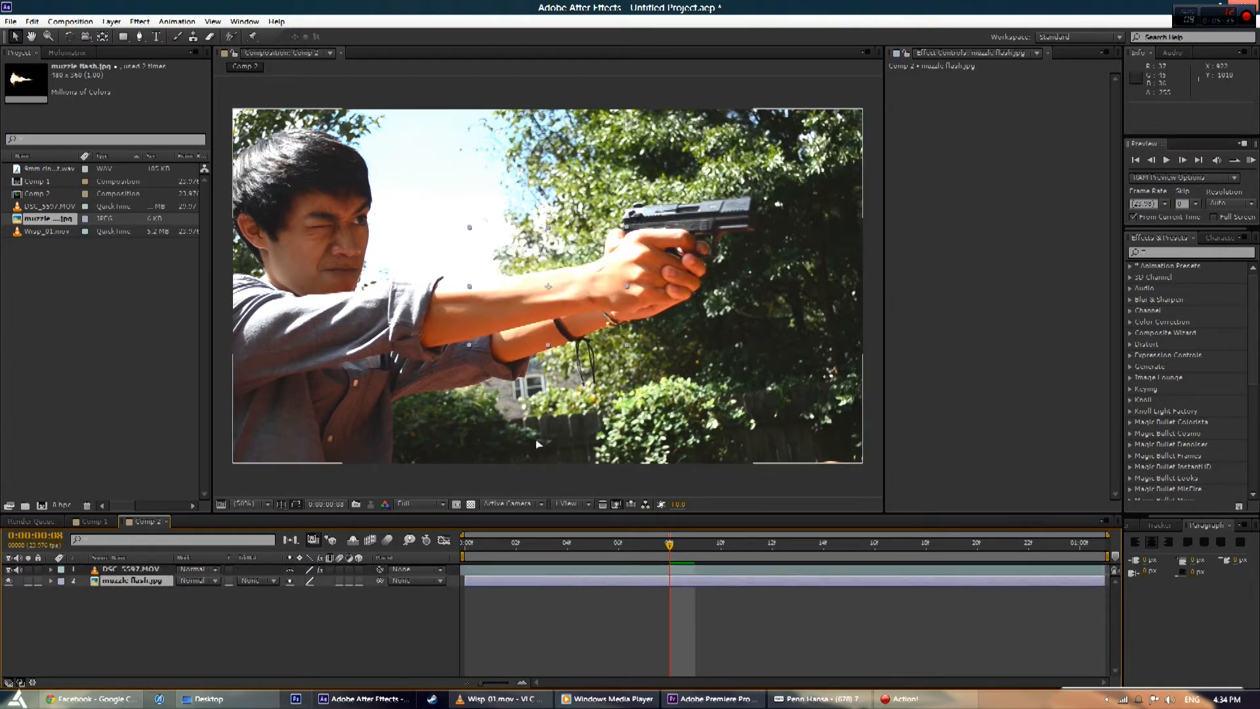
pyautogui.click(144, 573)
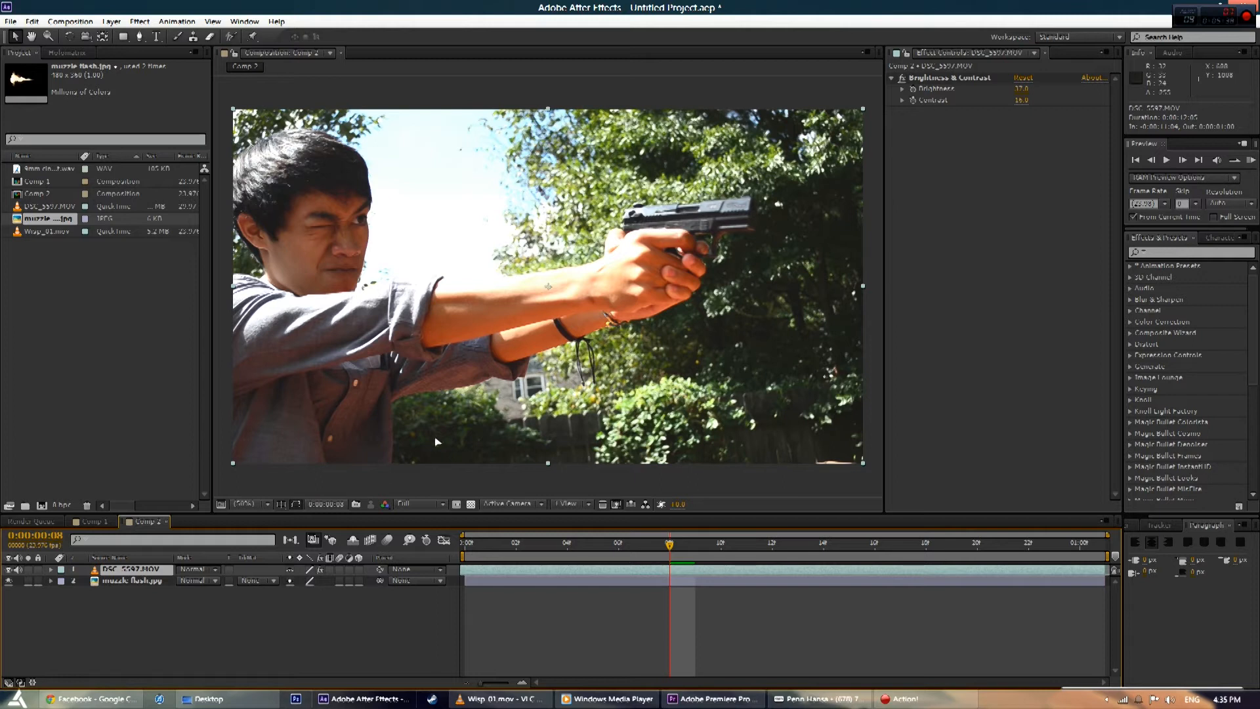
pyautogui.click(144, 582)
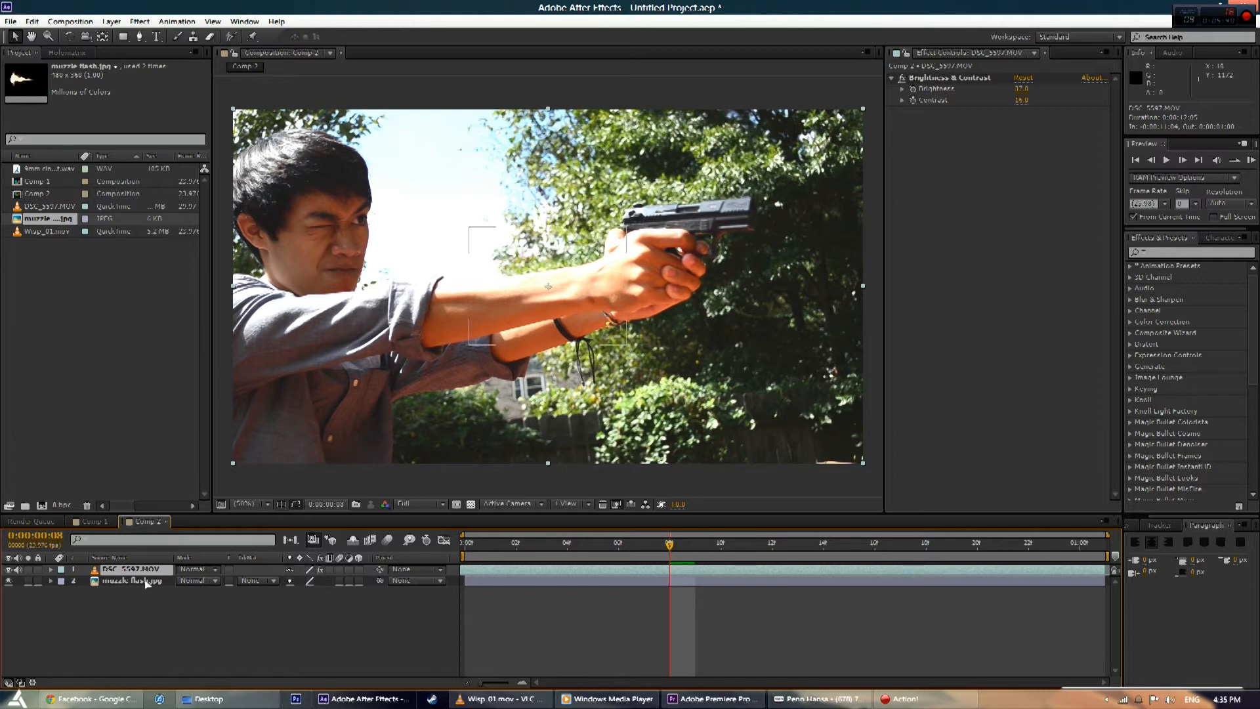
pyautogui.moveTo(144, 584); pyautogui.dragTo(141, 567)
# - Enlarge the muzzle flash image to about twice its size and set its blending mode to Lighten
pyautogui.moveTo(526, 281); pyautogui.dragTo(588, 195)
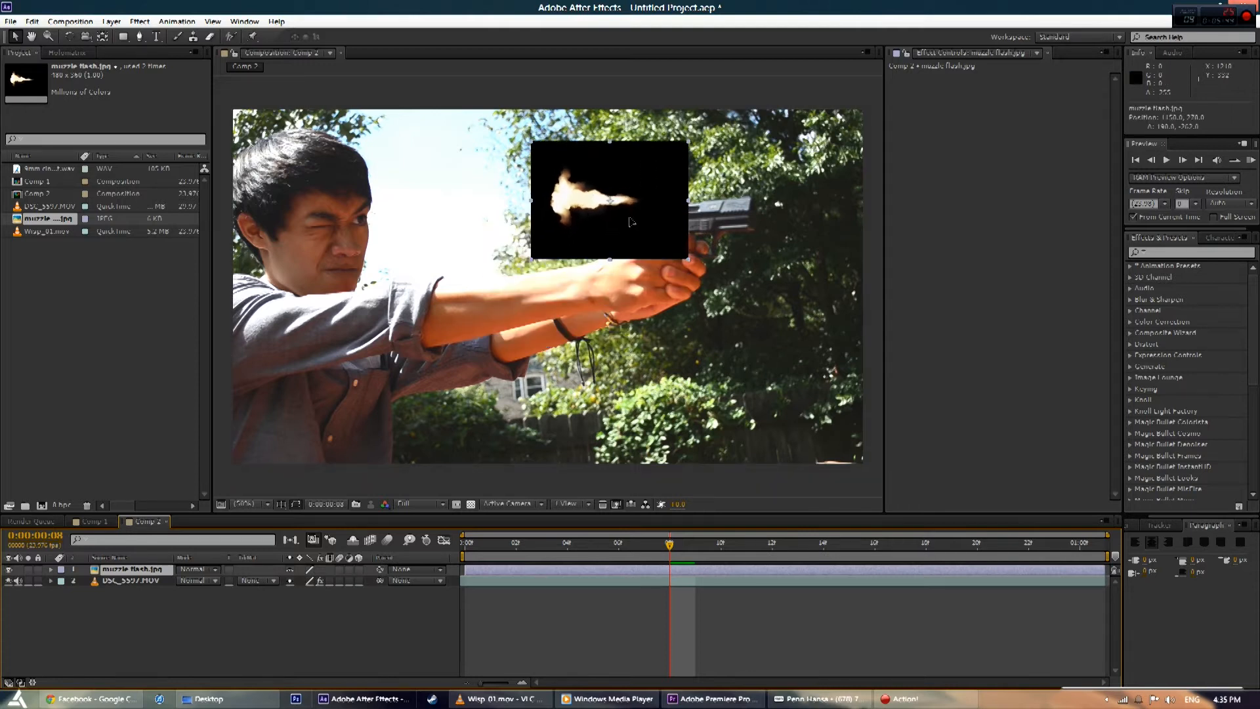
pyautogui.moveTo(687, 260); pyautogui.dragTo(807, 322)
pyautogui.moveTo(613, 240); pyautogui.dragTo(591, 314)
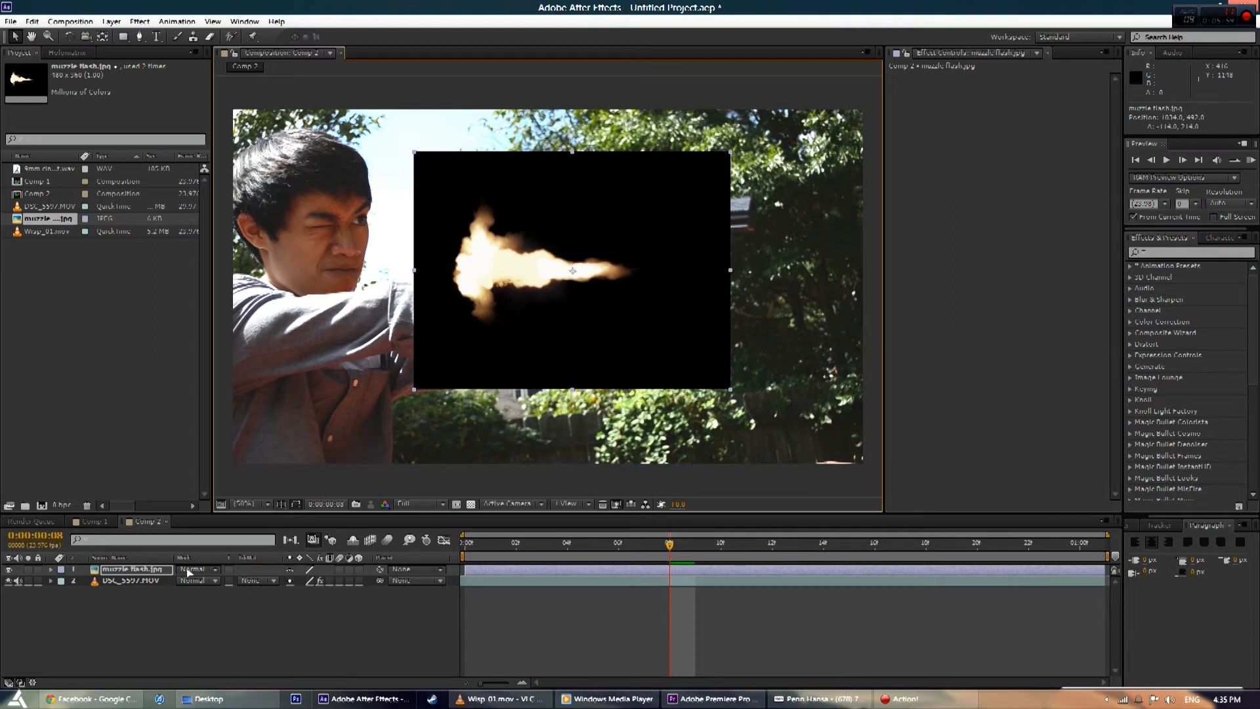
pyautogui.click(207, 571)
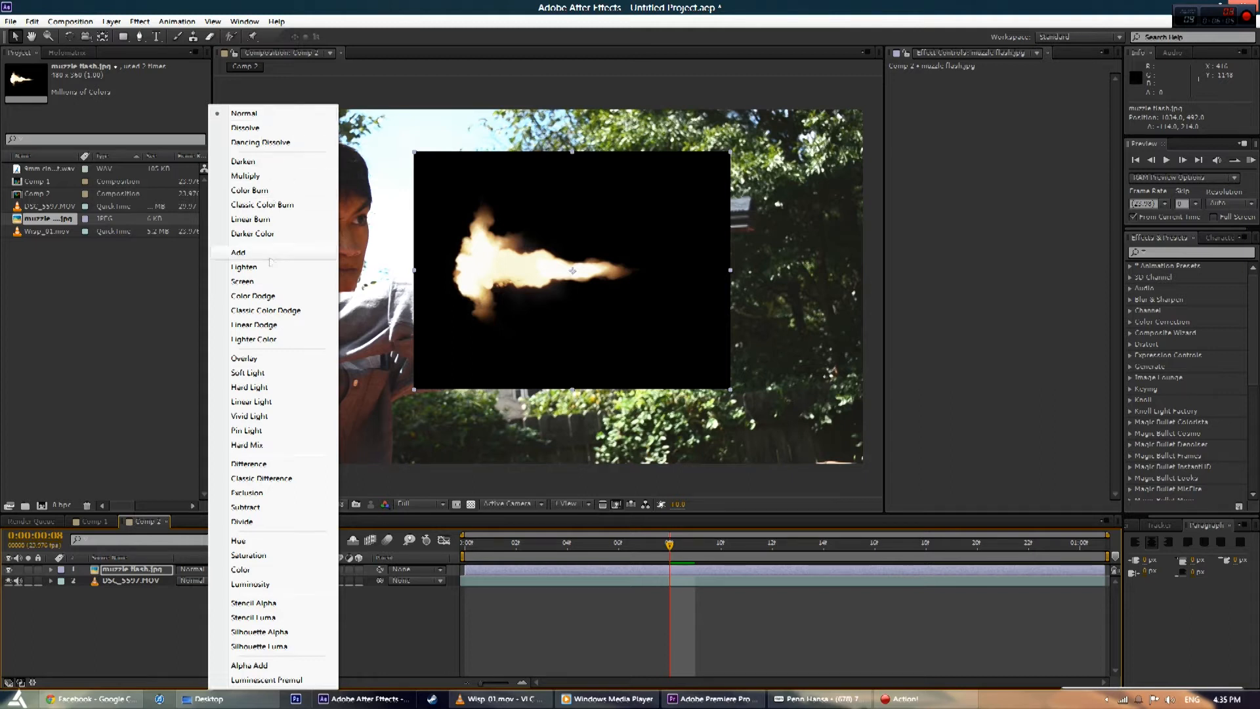
pyautogui.click(271, 268)
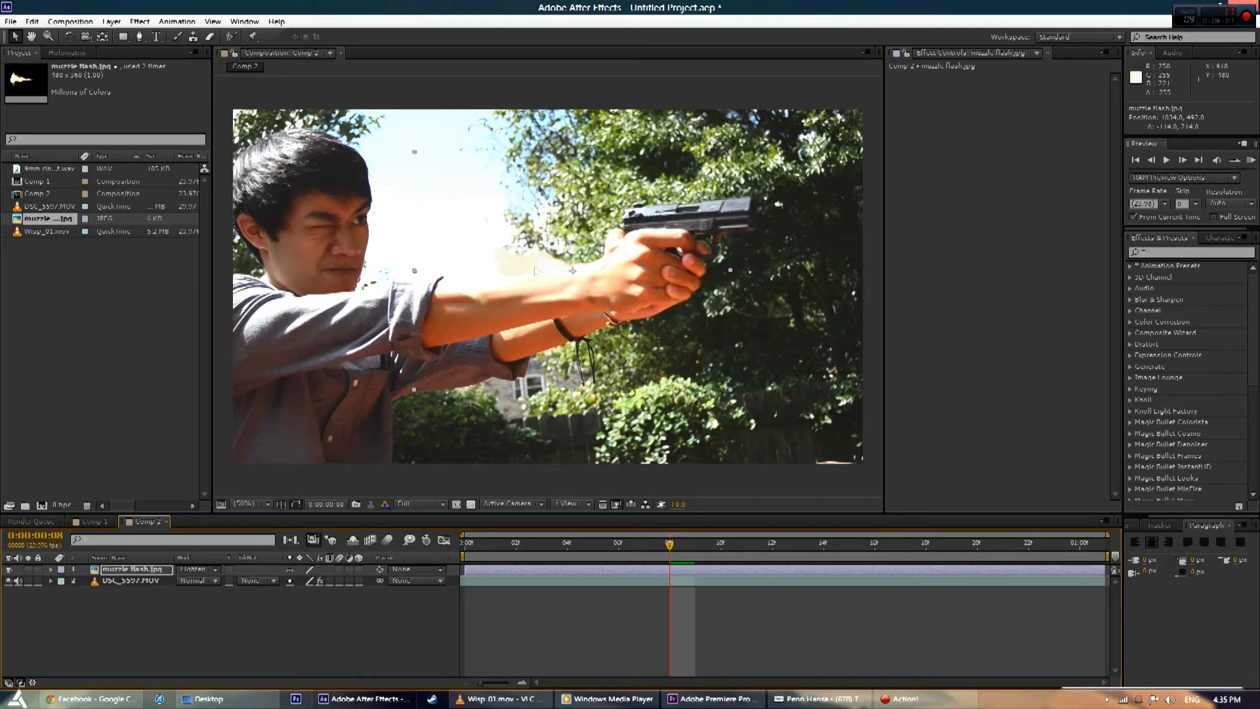
# - Move the muzzle flash to the gun's muzzle, at about 1920, 296, and rotate it slightly counterclockwise to follow the barrel
pyautogui.moveTo(700, 254); pyautogui.dragTo(774, 224)
pyautogui.press('w')
pyautogui.press('v')
pyautogui.moveTo(762, 224); pyautogui.dragTo(768, 223)
pyautogui.press('w')
pyautogui.press('v')
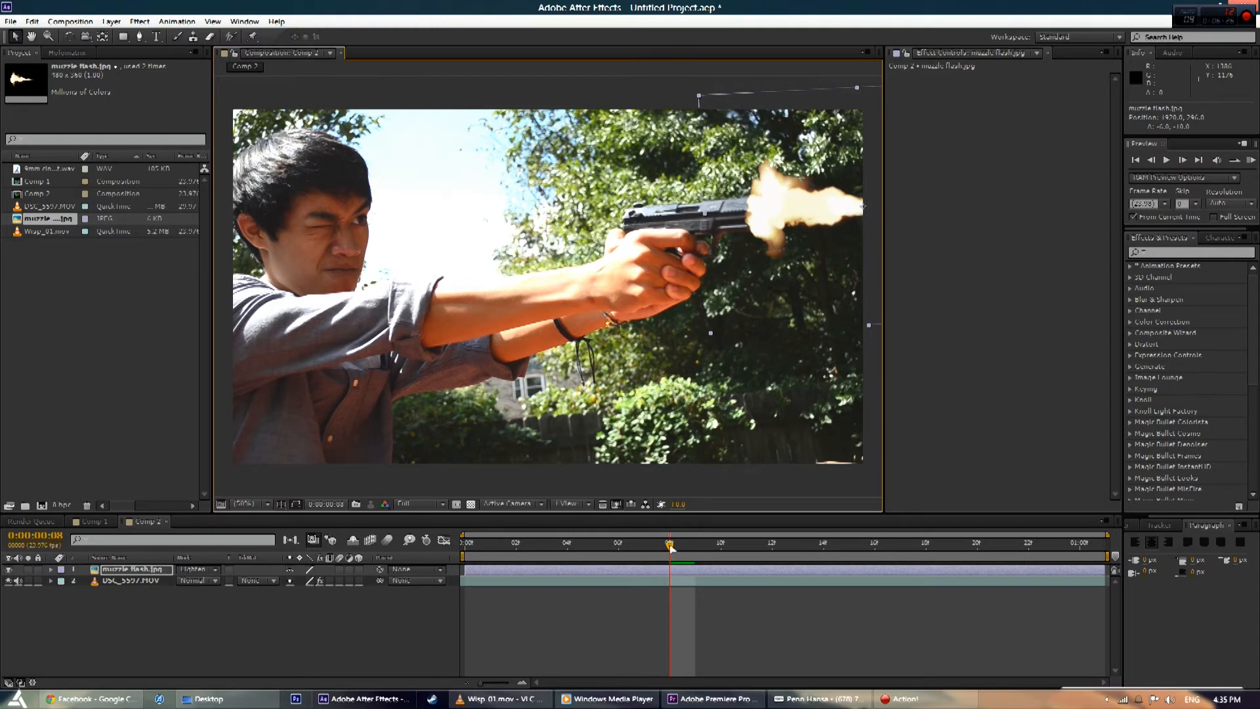
# - Trim the muzzle flash.jpg layer to the single frame at 0:00:00:08 and play back the result
pyautogui.moveTo(689, 549)
pyautogui.mouseDown()
pyautogui.moveTo(726, 551)
pyautogui.moveTo(679, 553)
pyautogui.moveTo(707, 556)
pyautogui.mouseUp()
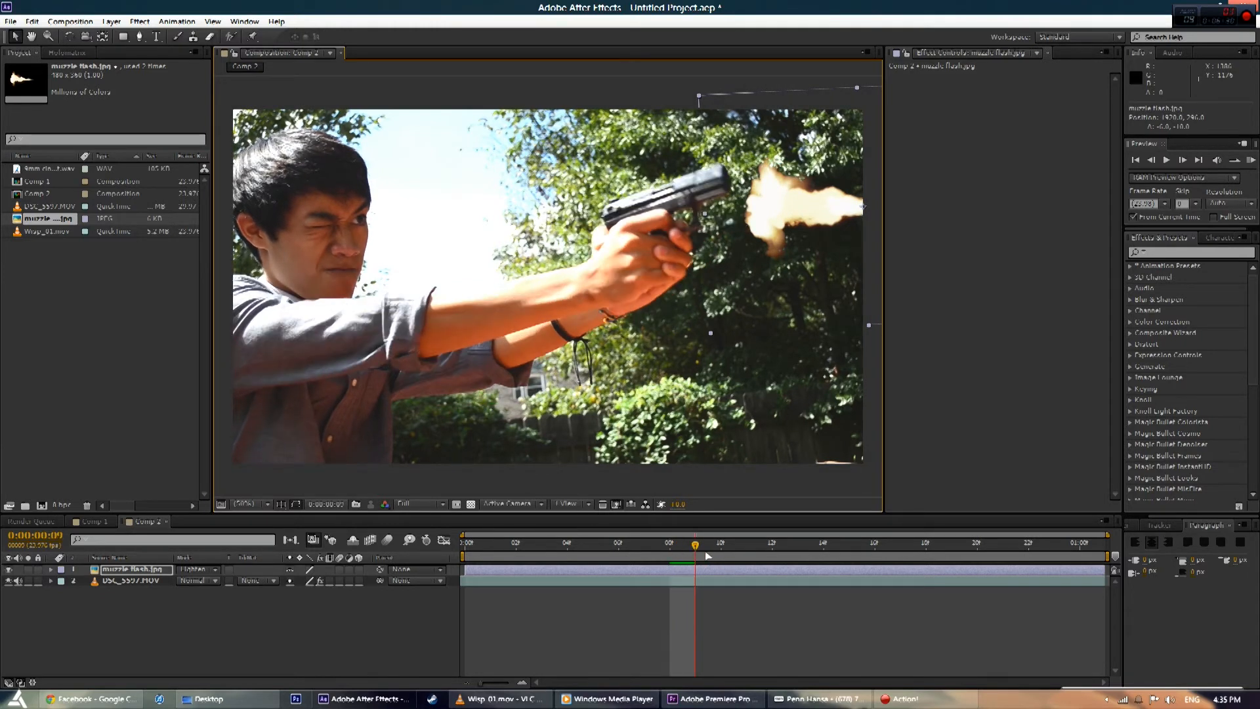
pyautogui.moveTo(692, 556); pyautogui.dragTo(670, 555)
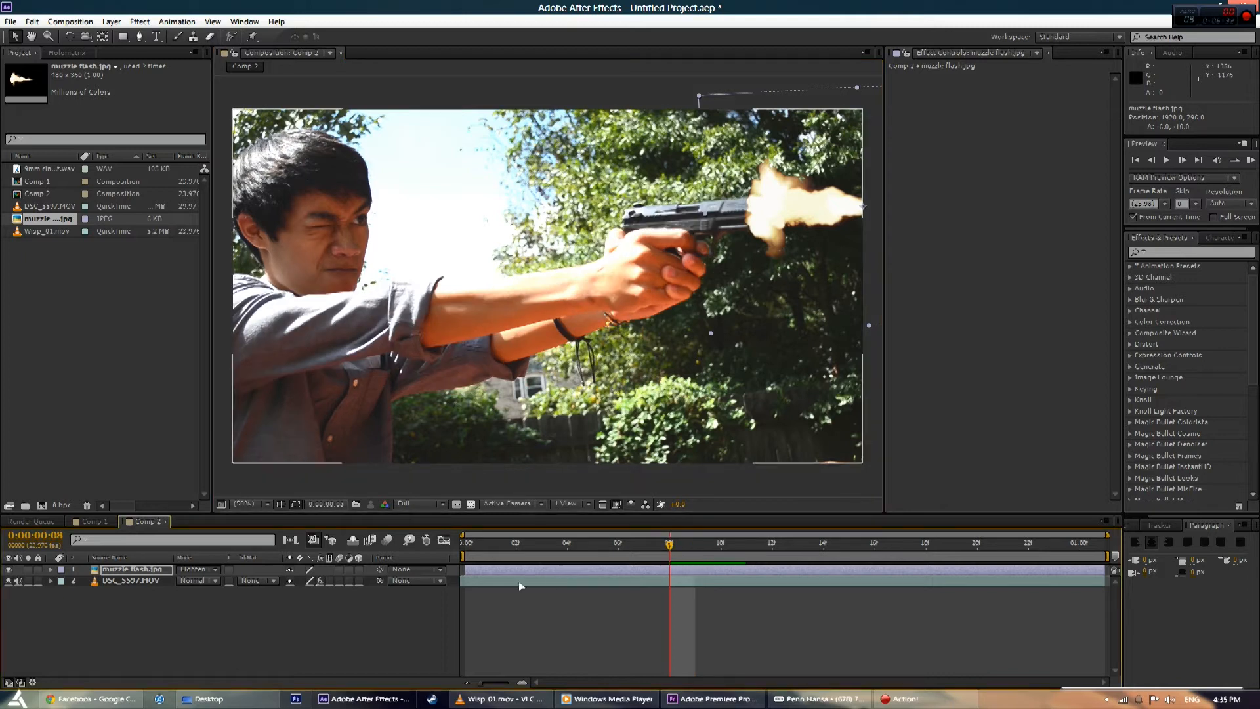
pyautogui.moveTo(466, 567); pyautogui.dragTo(663, 572)
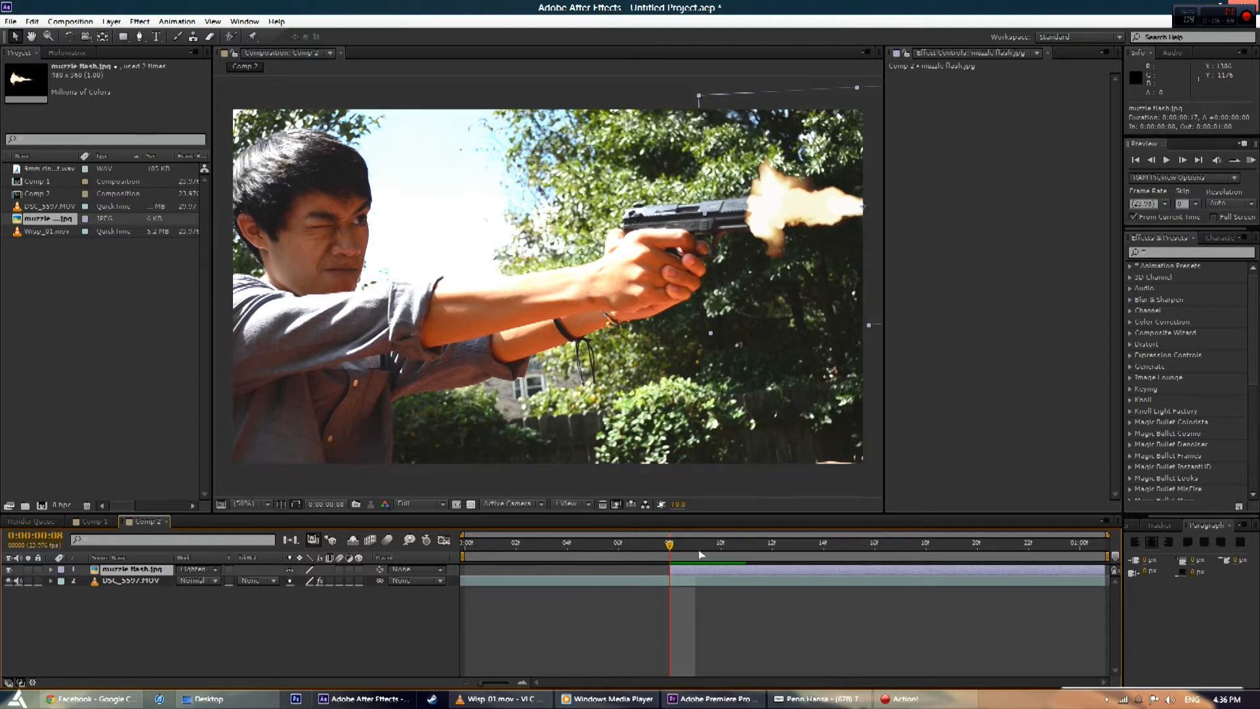
pyautogui.press('pagedown')
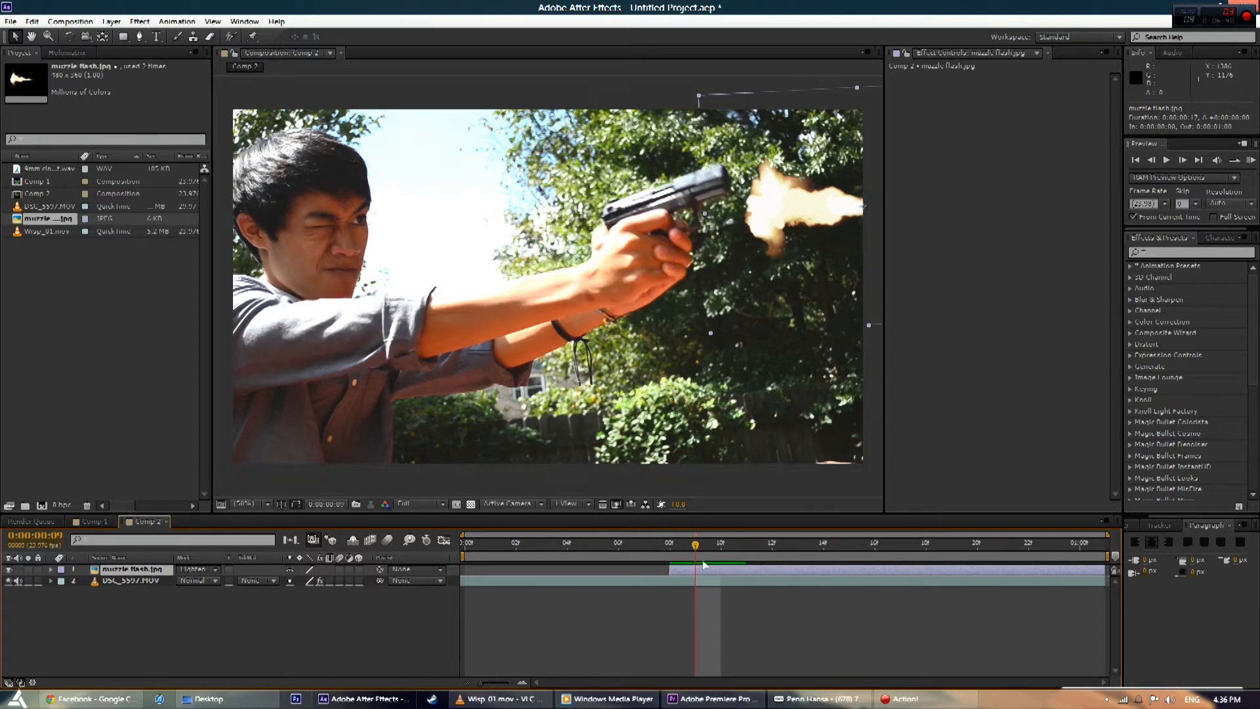
pyautogui.moveTo(1103, 570); pyautogui.dragTo(467, 560)
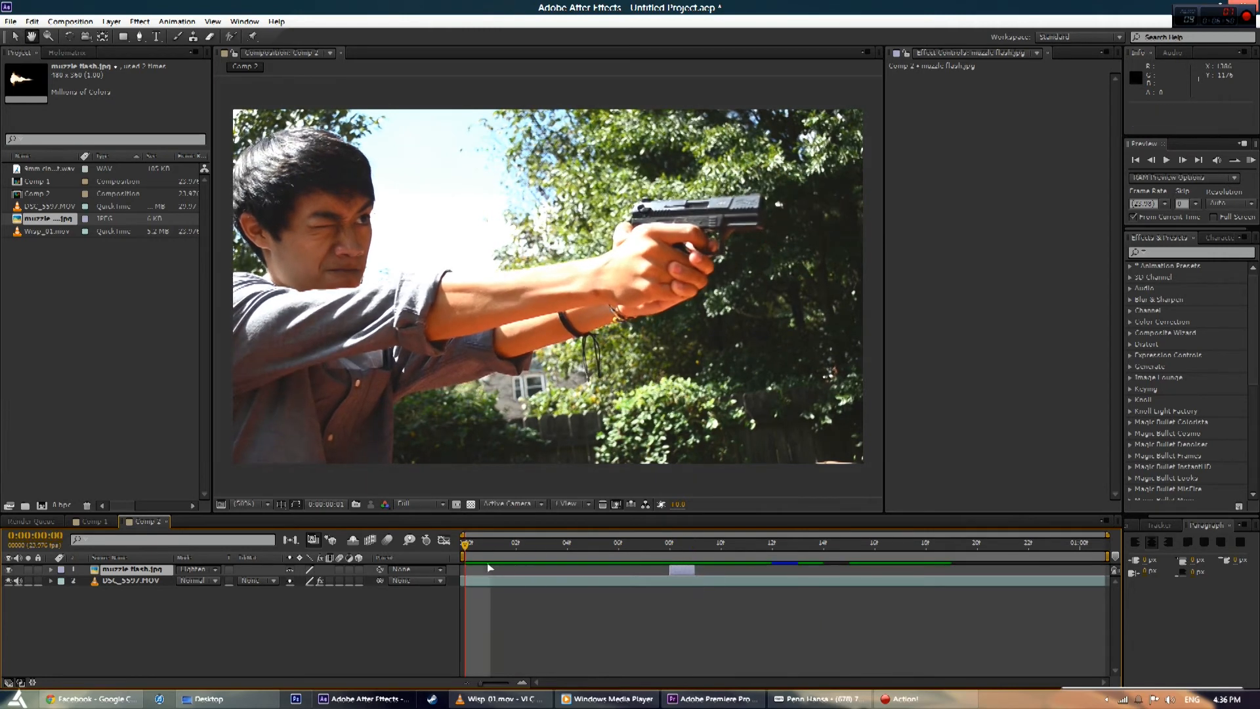
pyautogui.press('space')
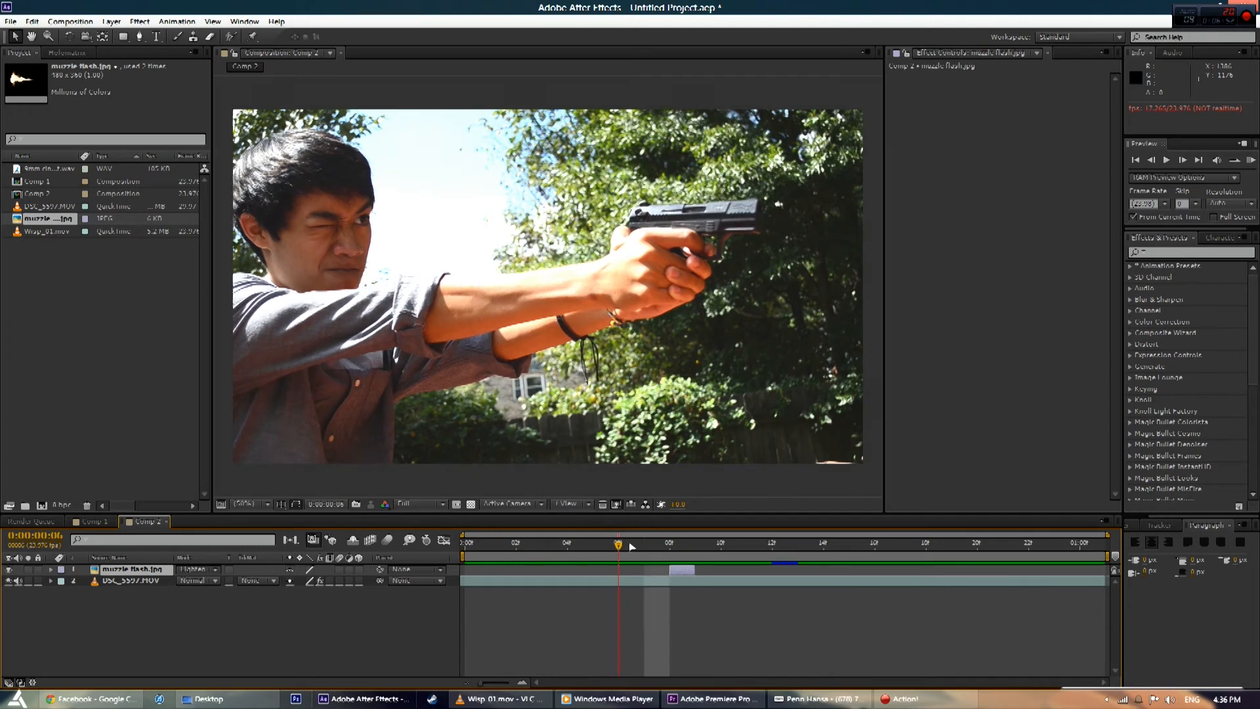
pyautogui.moveTo(797, 546); pyautogui.dragTo(673, 544)
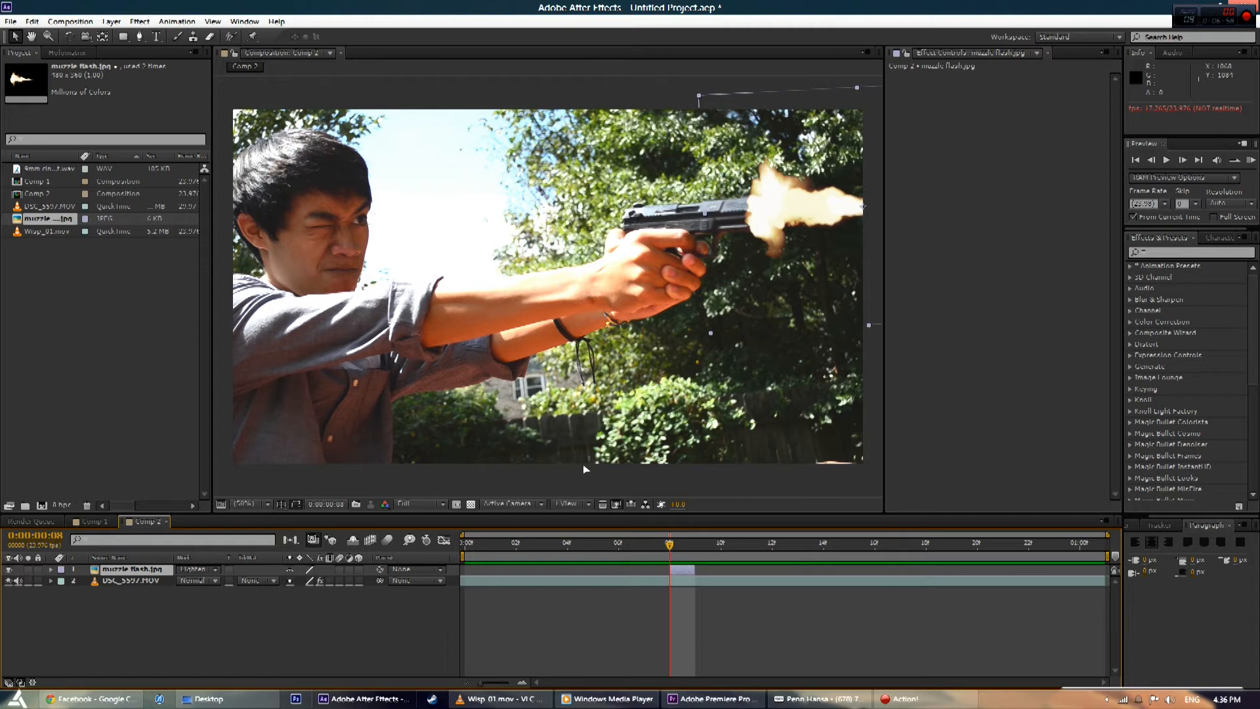
# - Duplicate the DSC_5597.MOV layer beneath the muzzle flash and set the upper copy's blending mode to Add
pyautogui.click(144, 581)
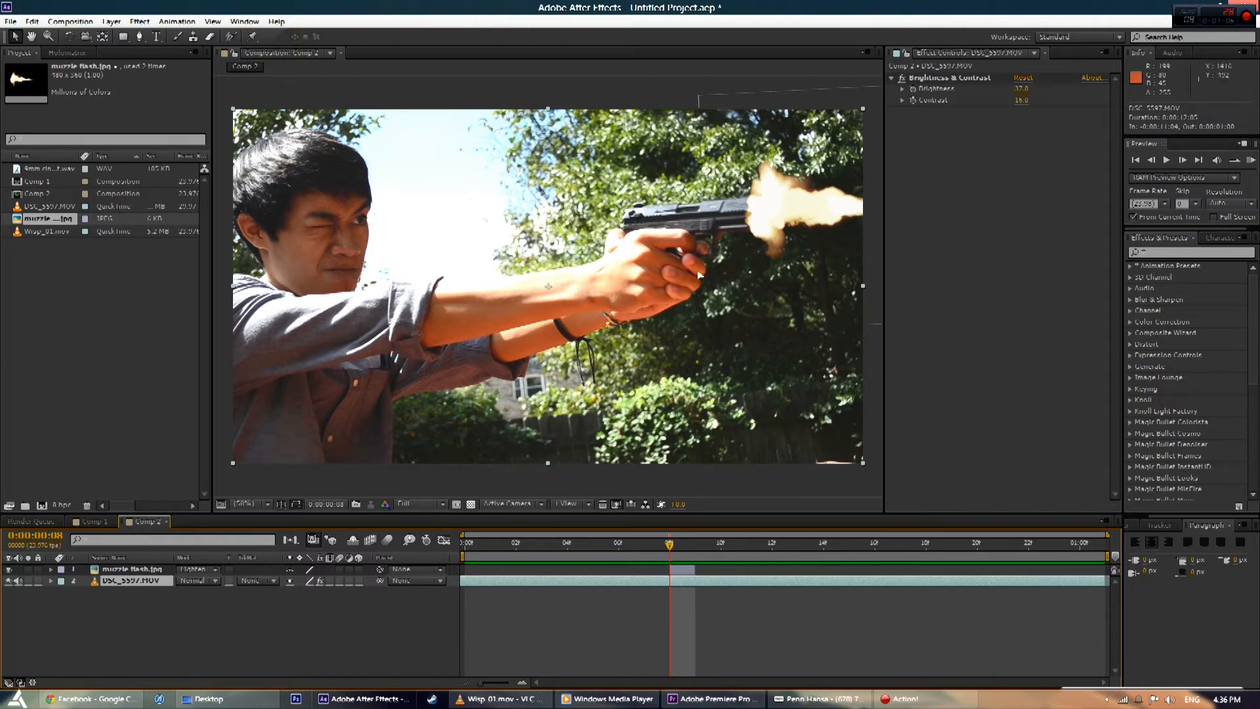
pyautogui.rightClick(152, 583)
pyautogui.click(153, 601)
pyautogui.click(139, 582)
pyautogui.hotkey('ctrl', 'v')
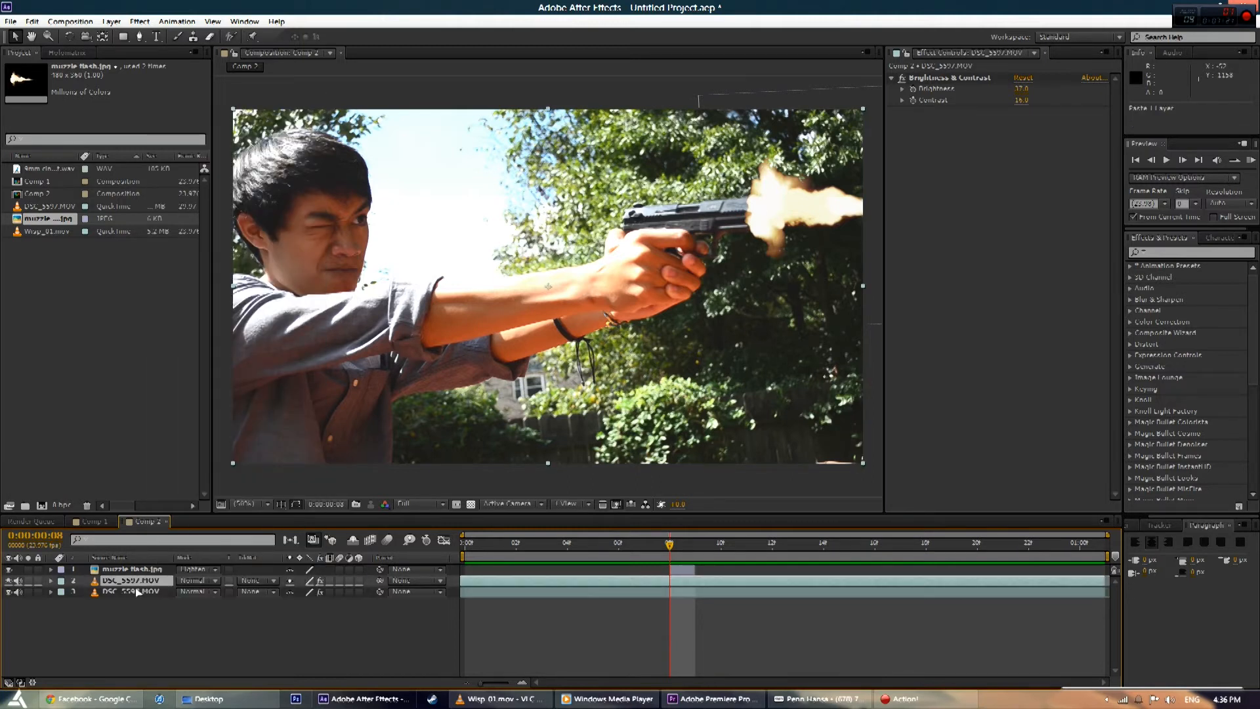
pyautogui.click(214, 584)
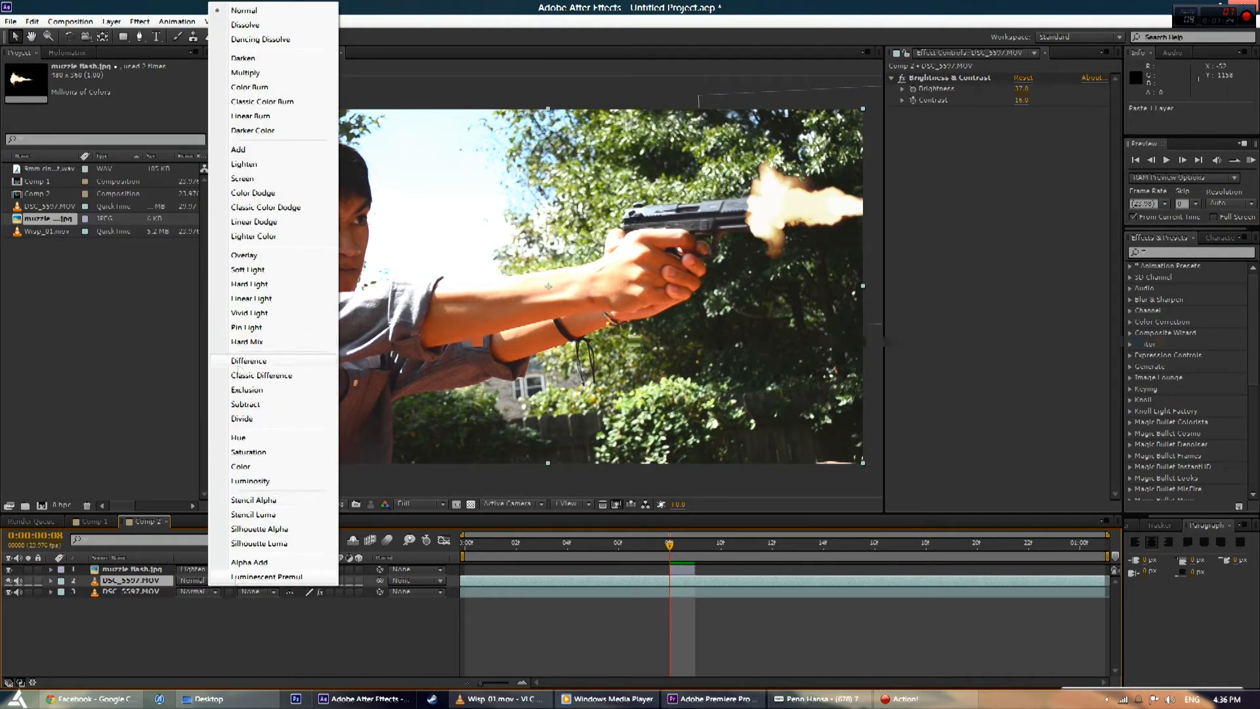
pyautogui.click(255, 151)
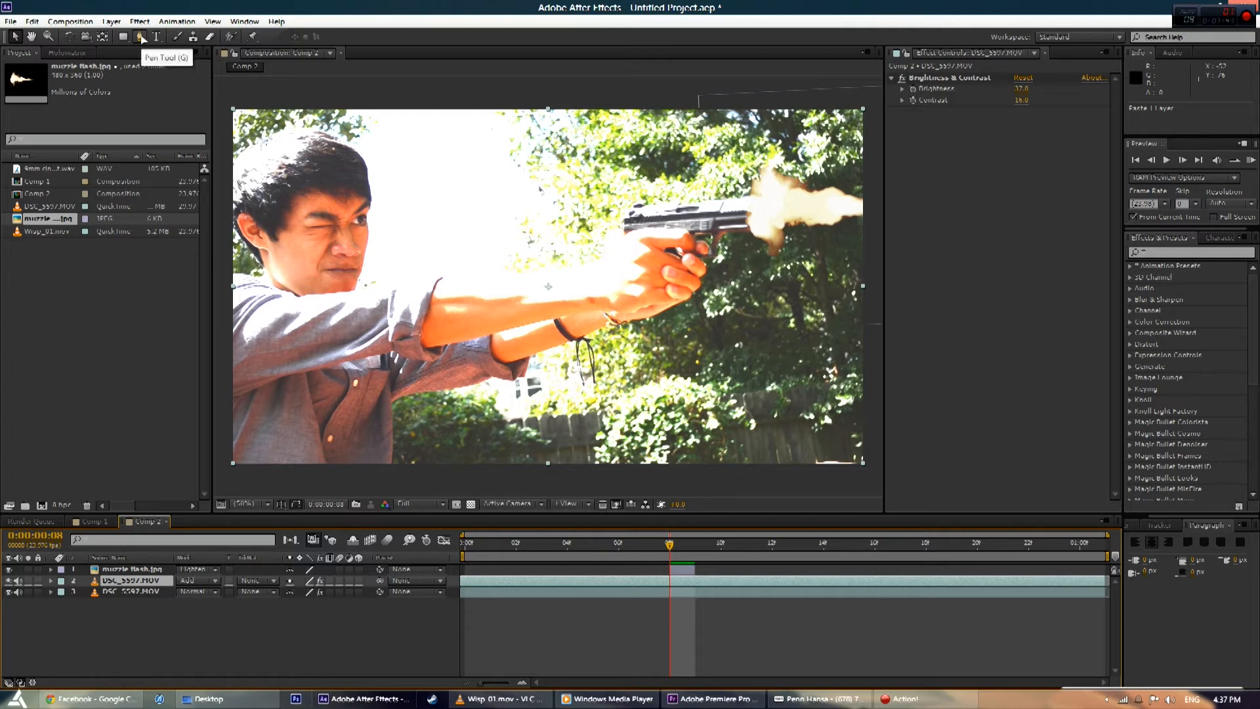
# - Draw a closed Pen tool mask around the gun, hands and upper forearm on the Add-mode DSC_5597.MOV copy
pyautogui.click(140, 37)
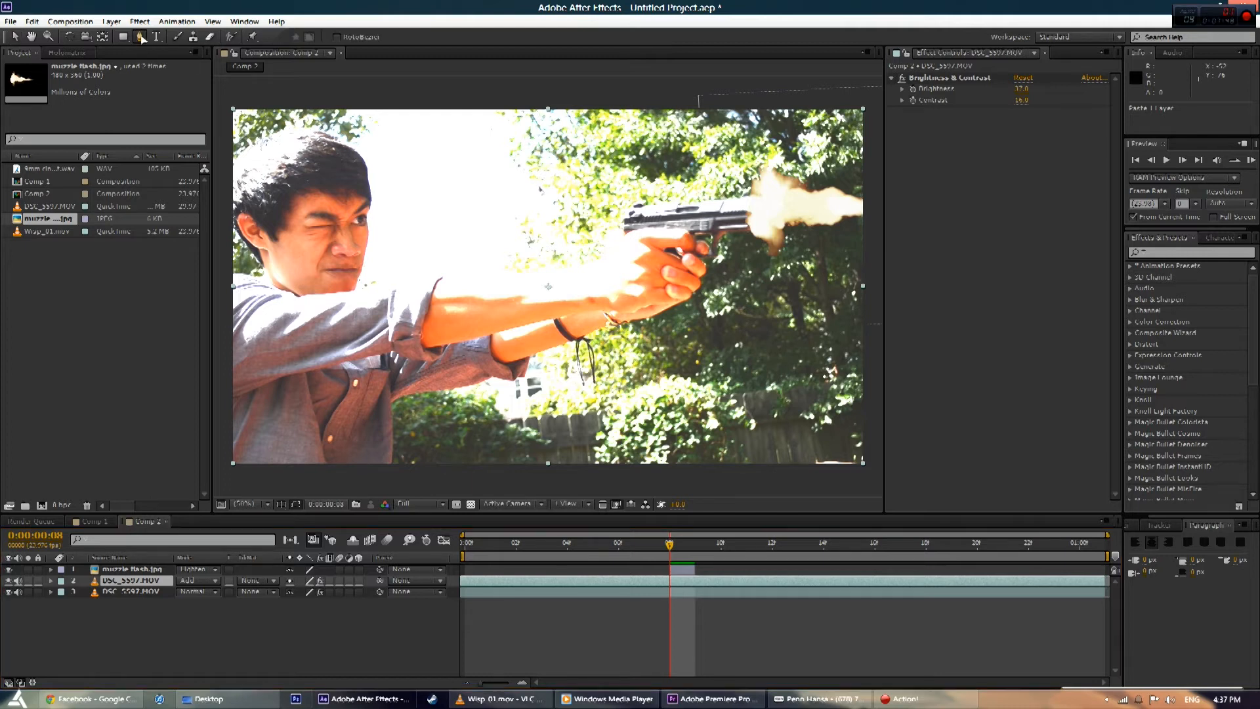
pyautogui.click(756, 197)
pyautogui.click(707, 197)
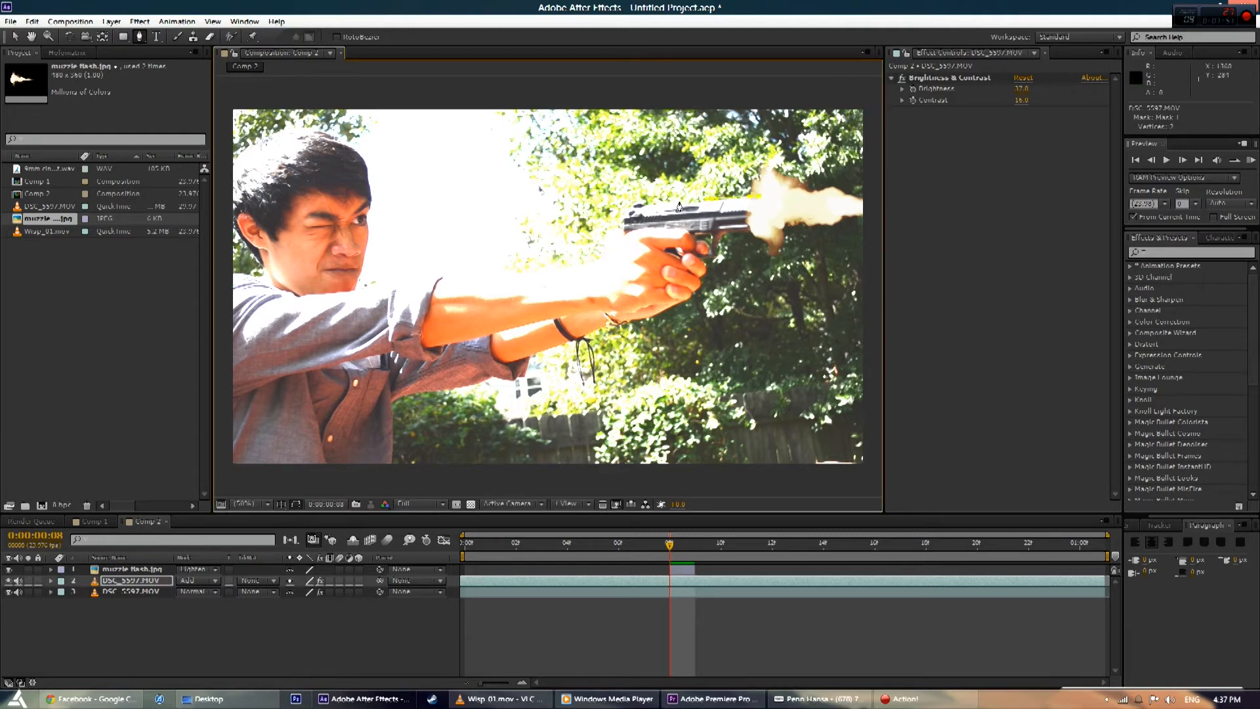
pyautogui.click(659, 208)
pyautogui.click(636, 211)
pyautogui.click(624, 220)
pyautogui.click(593, 264)
pyautogui.click(503, 268)
pyautogui.click(426, 277)
pyautogui.click(399, 317)
pyautogui.click(414, 323)
pyautogui.click(422, 299)
pyautogui.click(434, 298)
pyautogui.click(497, 304)
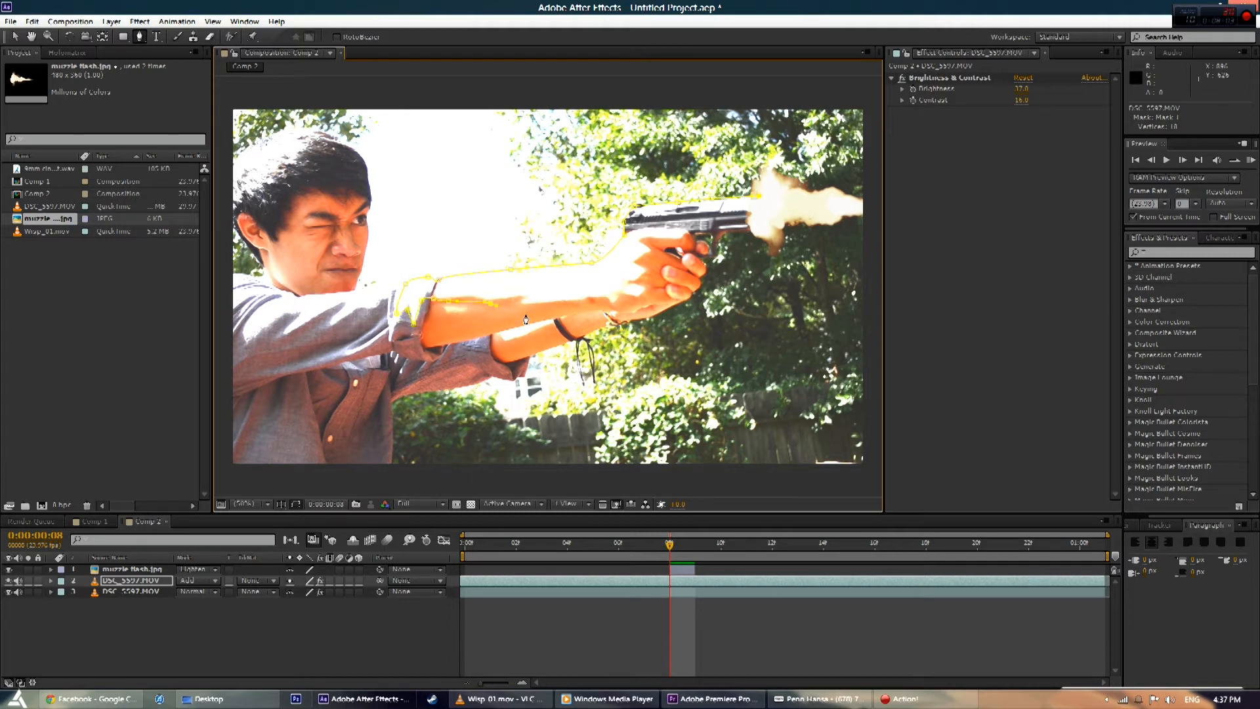
pyautogui.click(599, 313)
pyautogui.click(638, 311)
pyautogui.click(689, 297)
pyautogui.click(699, 281)
pyautogui.click(709, 252)
pyautogui.click(718, 232)
pyautogui.click(741, 234)
pyautogui.click(751, 233)
pyautogui.click(756, 228)
pyautogui.click(749, 195)
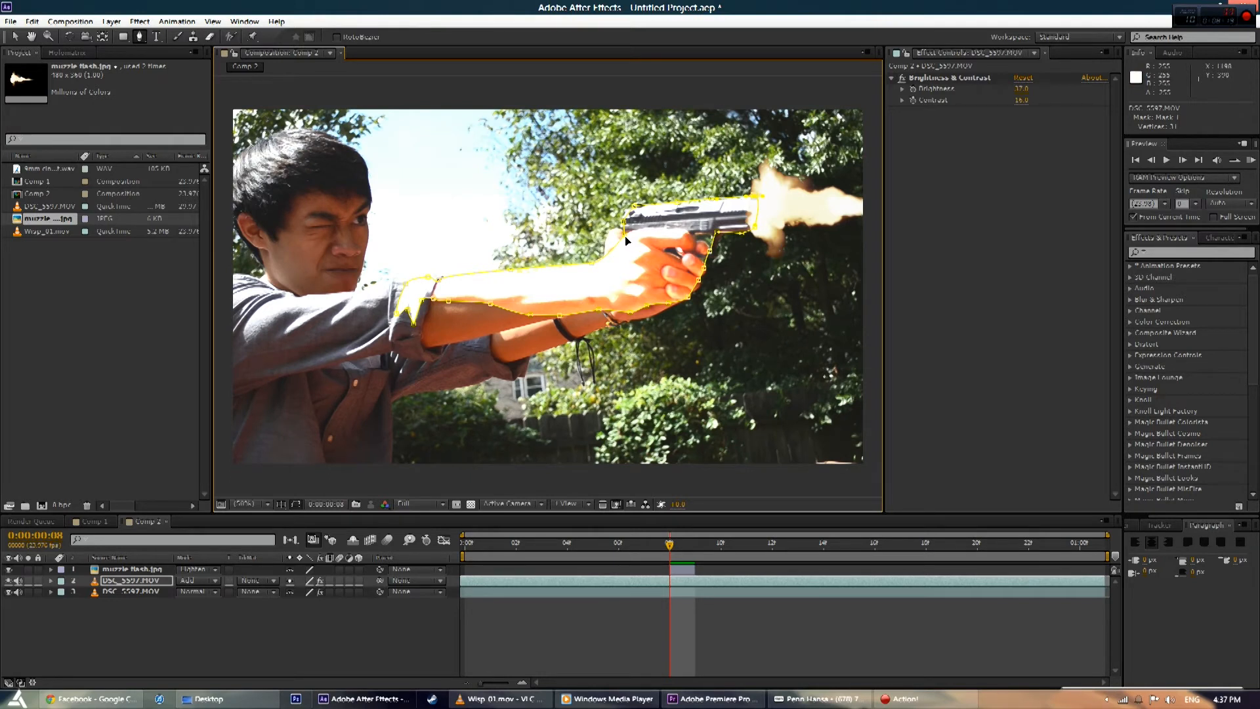
# - Extend the mask on the Add-mode DSC_5597.MOV copy outward behind the gun's slide to cover its rear end
pyautogui.moveTo(624, 235); pyautogui.dragTo(610, 229)
pyautogui.moveTo(654, 552)
pyautogui.mouseDown()
pyautogui.moveTo(589, 554)
pyautogui.moveTo(684, 562)
pyautogui.moveTo(669, 561)
pyautogui.mouseUp()
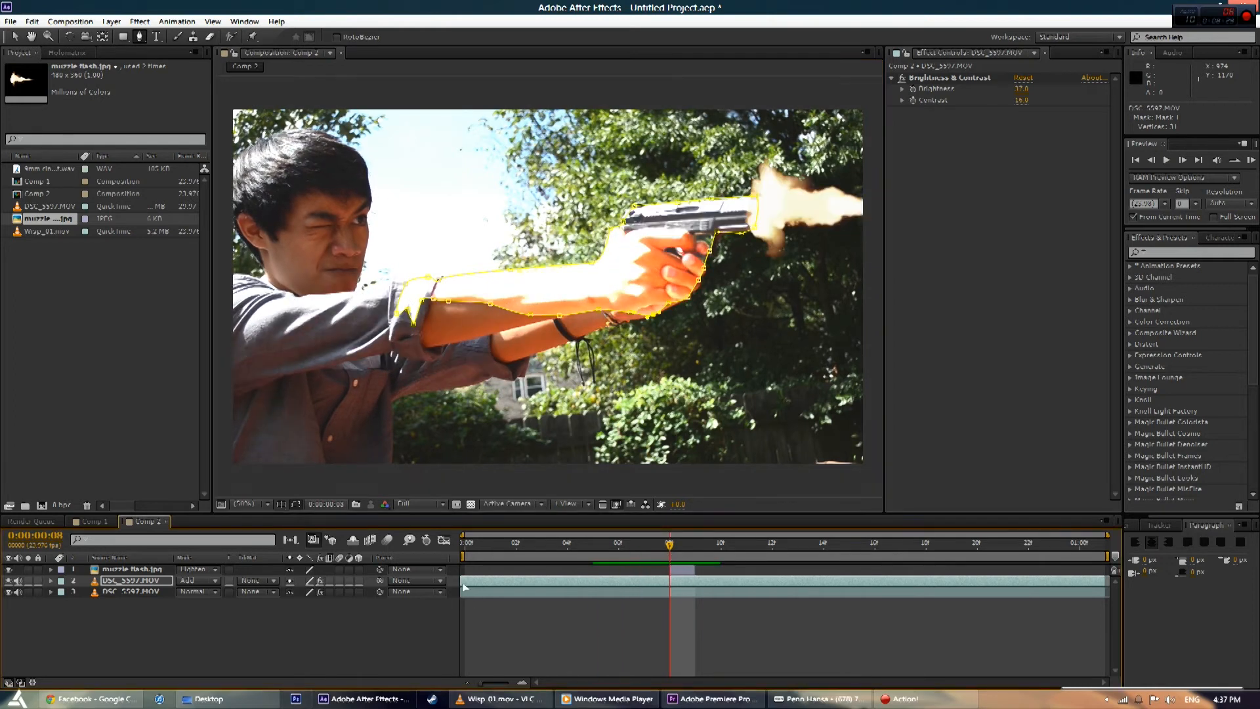
pyautogui.moveTo(1104, 580); pyautogui.dragTo(657, 554)
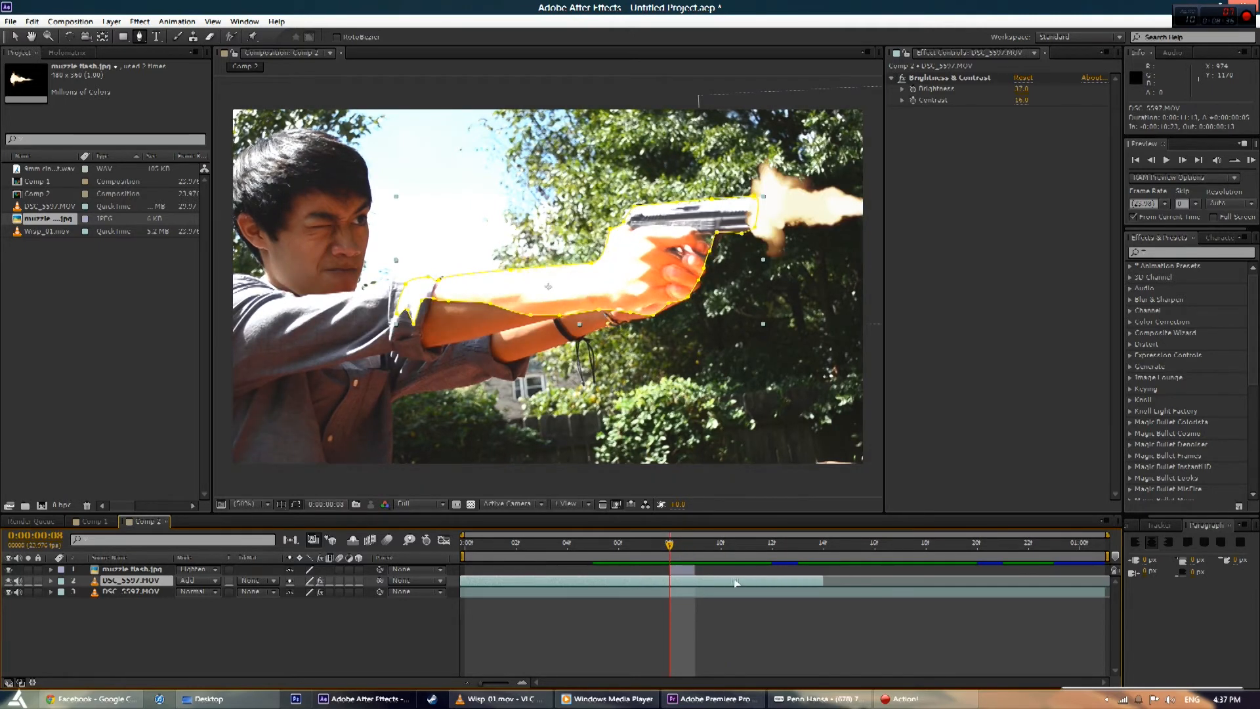
pyautogui.hotkey('ctrl', 'shift', 'z')
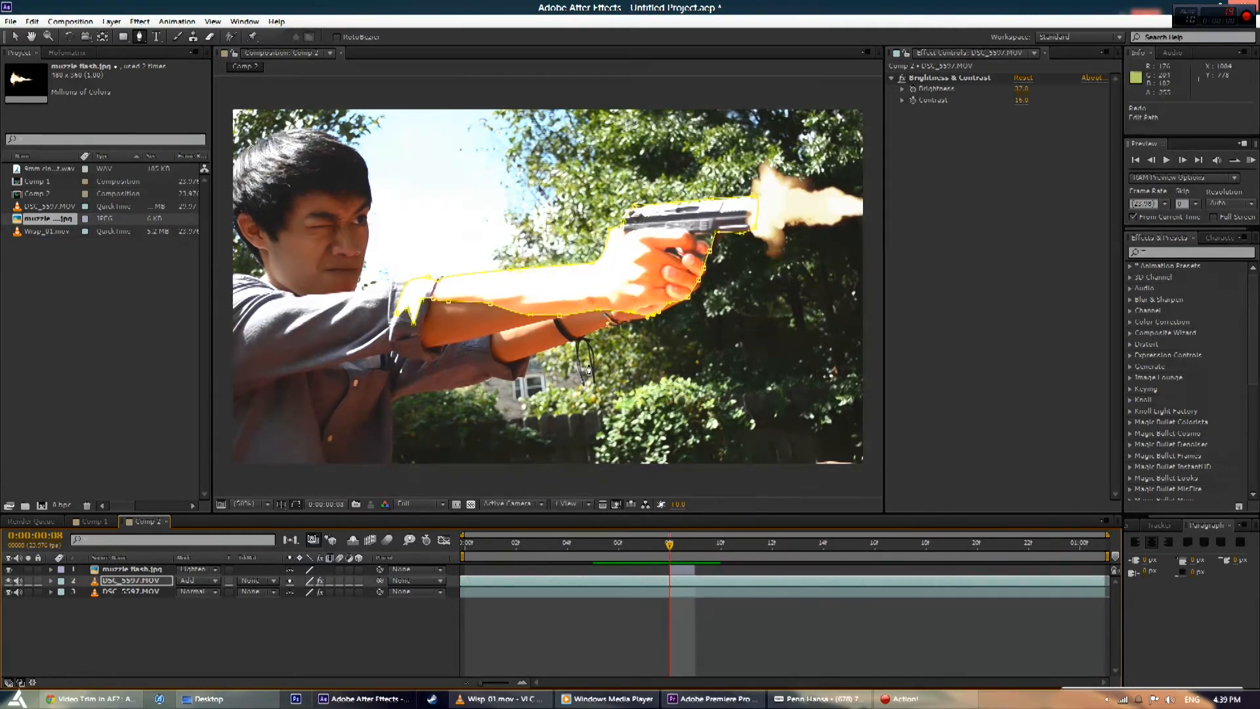
pyautogui.moveTo(670, 552)
pyautogui.mouseDown()
pyautogui.moveTo(618, 547)
pyautogui.moveTo(679, 545)
pyautogui.mouseUp()
pyautogui.click(122, 23)
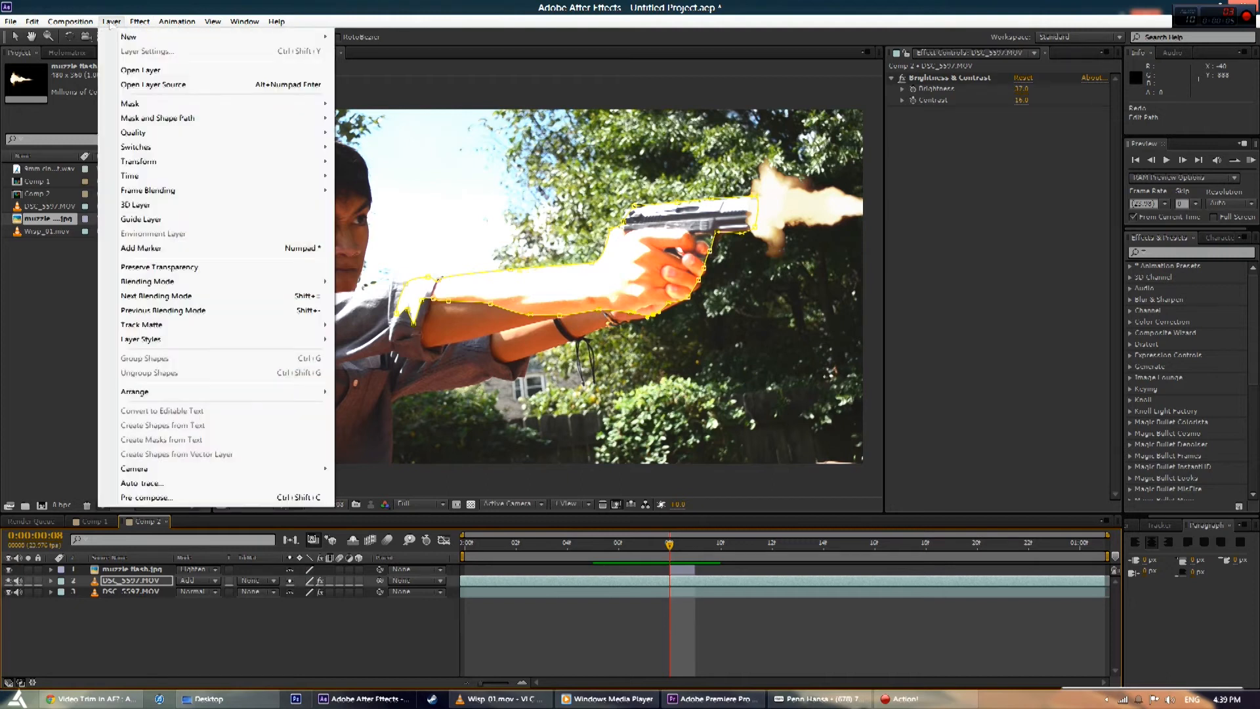
pyautogui.moveTo(70, 22)
pyautogui.click(670, 563)
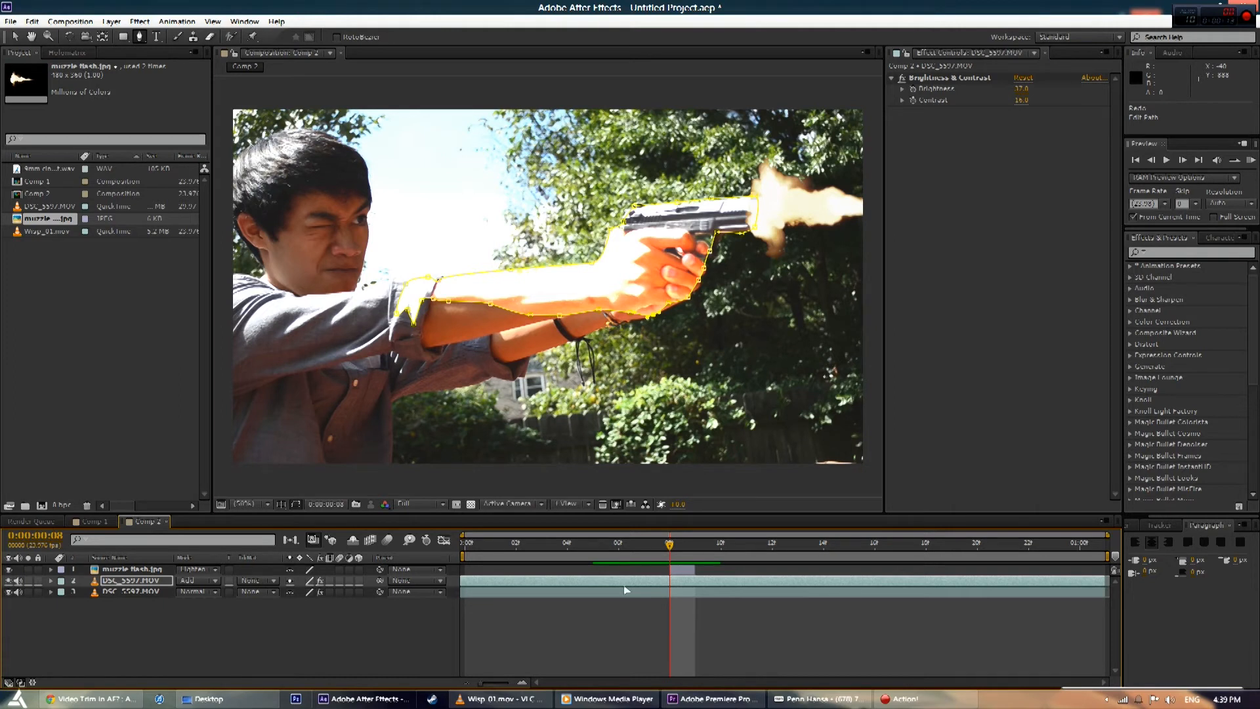
# - Trim the Add-mode DSC_5597.MOV copy to the single frame at 0:00:00:08
pyautogui.hotkey('alt', '[')
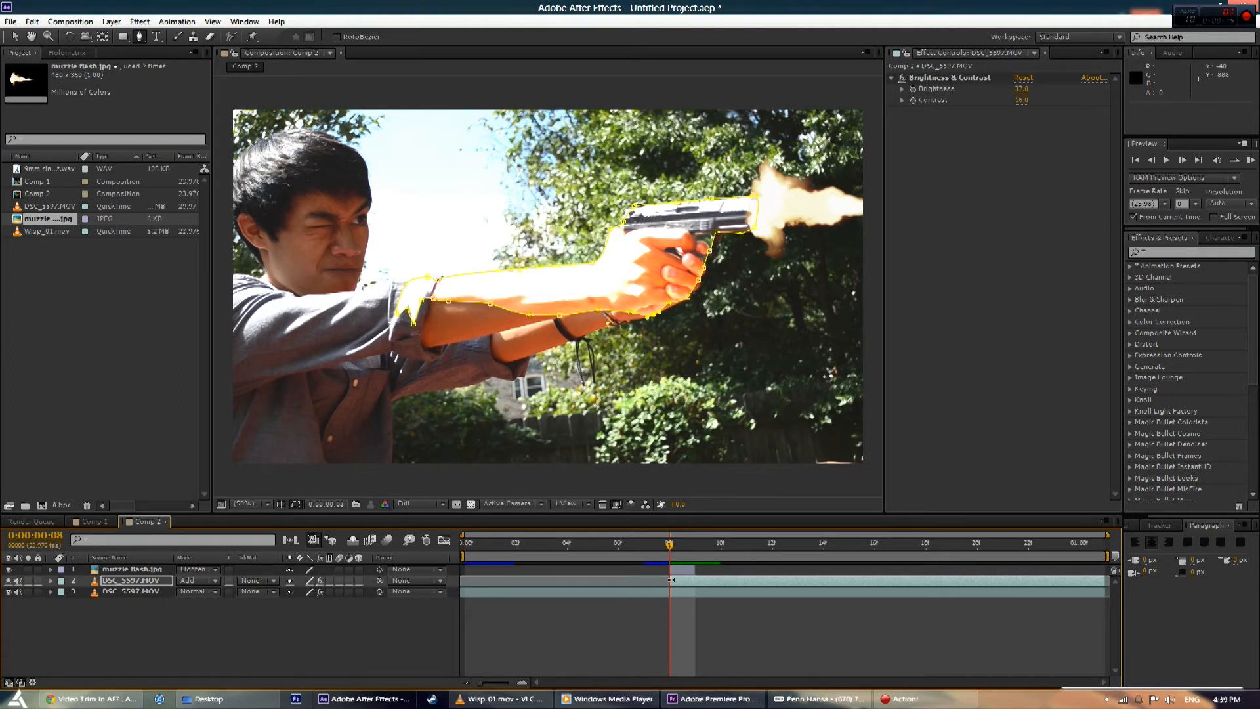
pyautogui.click(687, 550)
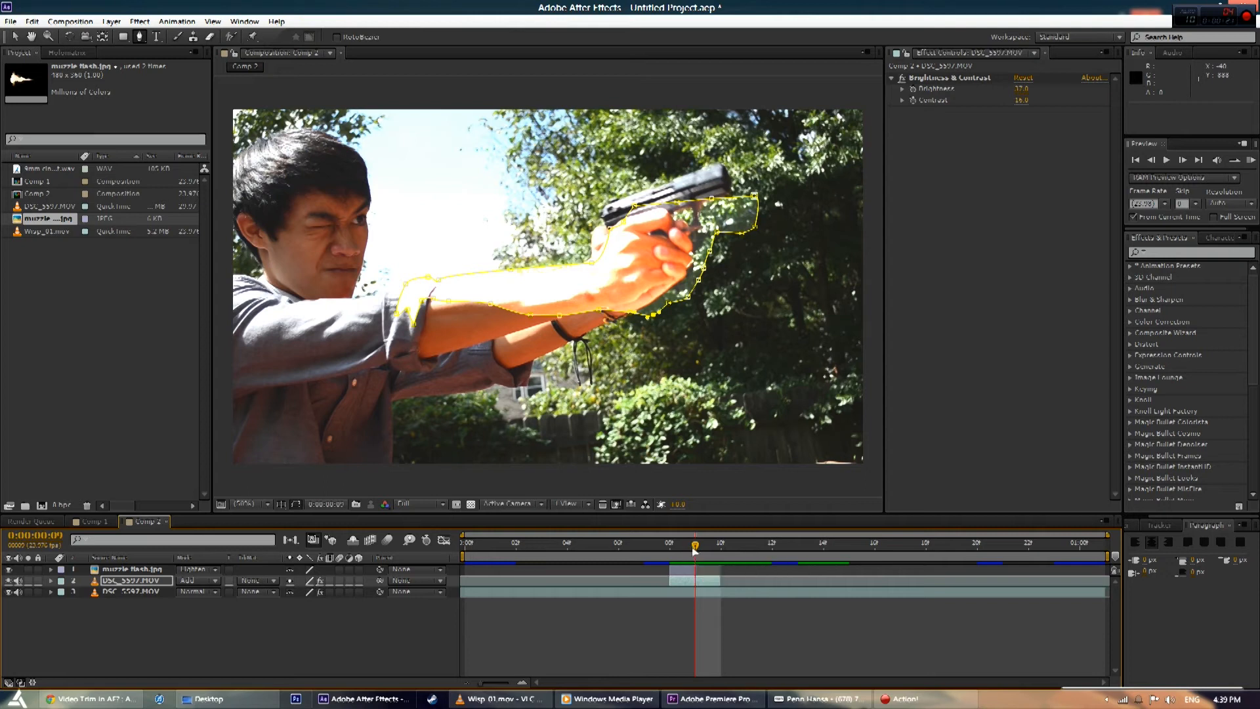
pyautogui.moveTo(693, 549)
pyautogui.mouseDown()
pyautogui.moveTo(672, 551)
pyautogui.moveTo(691, 552)
pyautogui.moveTo(718, 581)
pyautogui.moveTo(697, 581)
pyautogui.moveTo(670, 551)
pyautogui.moveTo(693, 552)
pyautogui.moveTo(673, 552)
pyautogui.mouseUp()
# - Reshape the mask's jagged points at the sleeve cuff so the outline follows the forearm and rolled-up sleeve
pyautogui.click(435, 302)
pyautogui.moveTo(438, 309); pyautogui.dragTo(439, 310)
pyautogui.moveTo(448, 302); pyautogui.dragTo(401, 321)
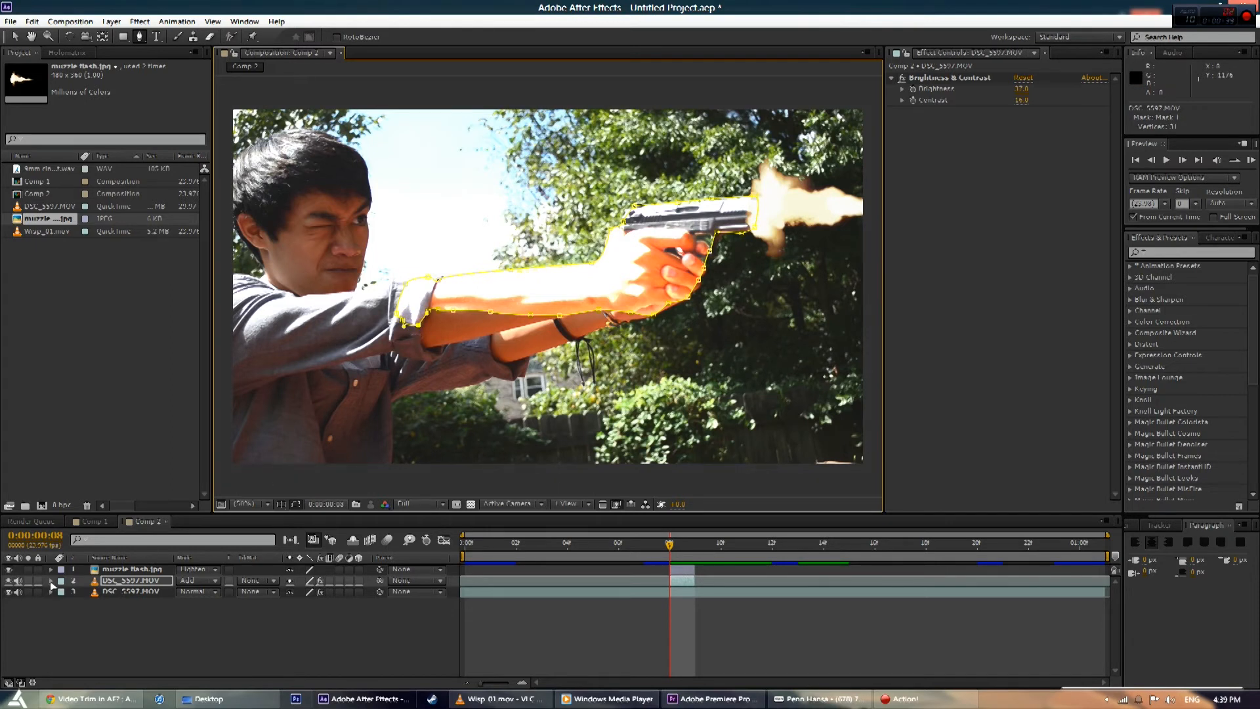
# - Set Mask 1's feather to 19 pixels on the Add-mode DSC_5597.MOV copy
pyautogui.click(52, 581)
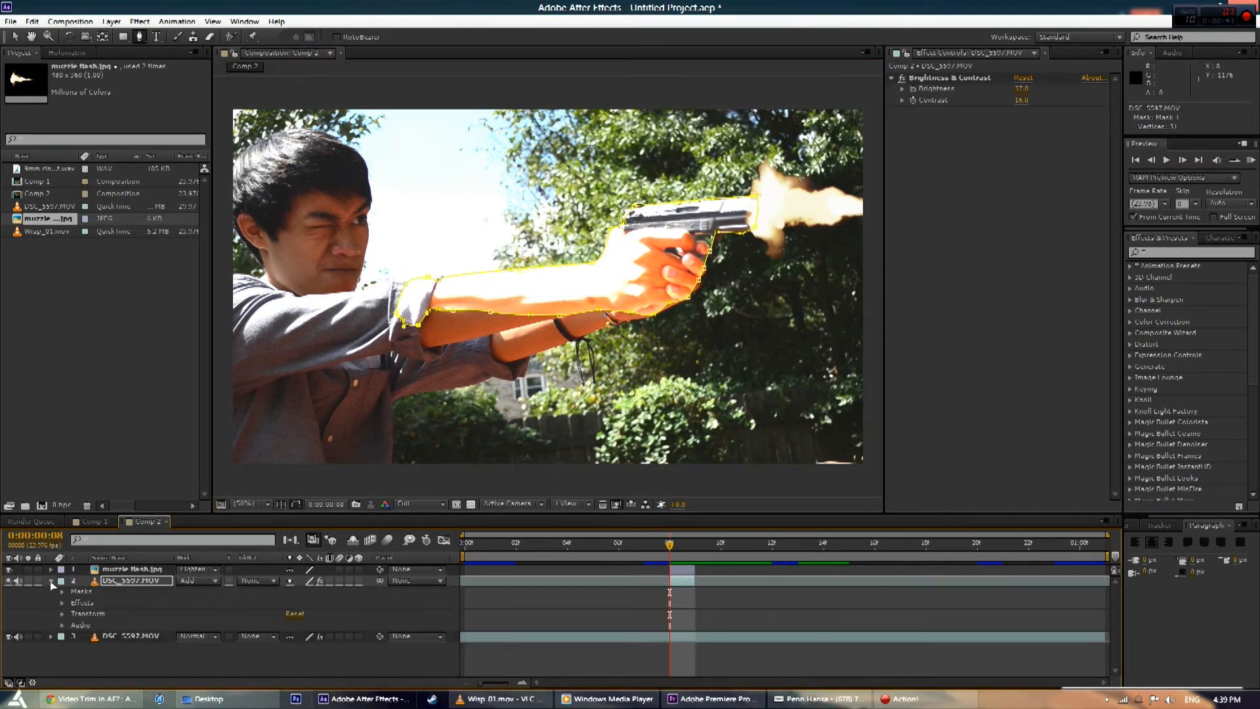
pyautogui.click(103, 592)
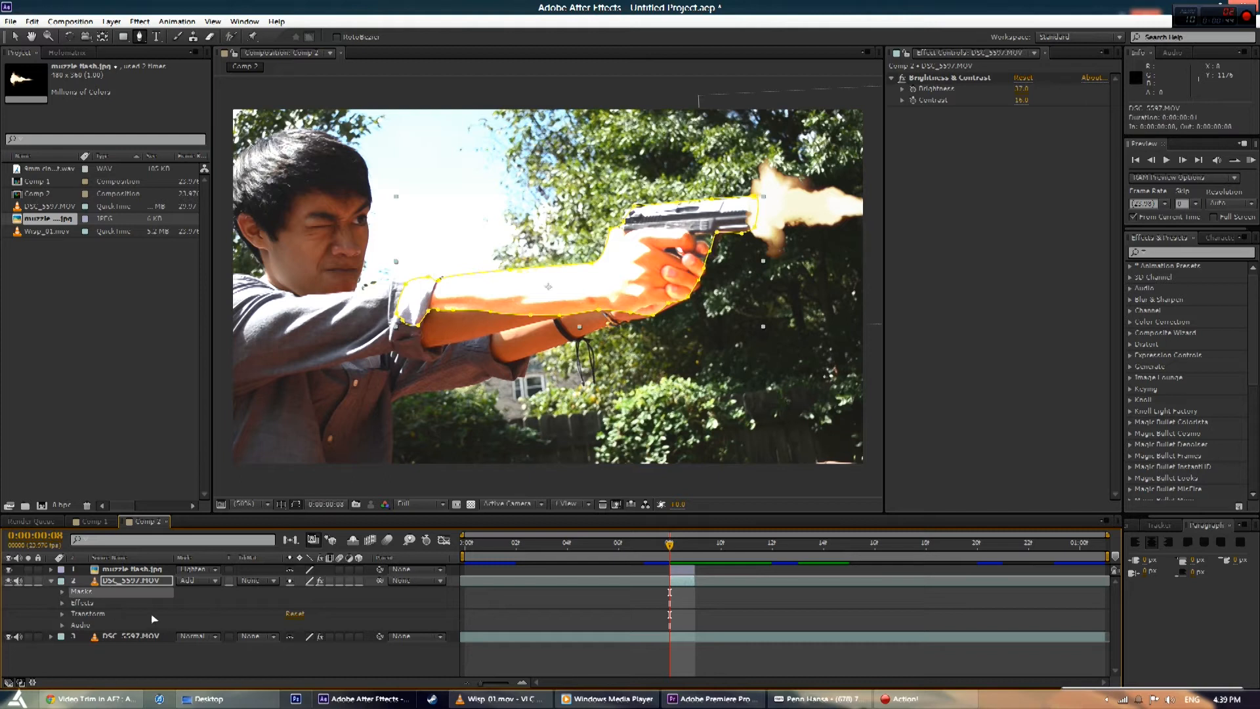
pyautogui.click(63, 592)
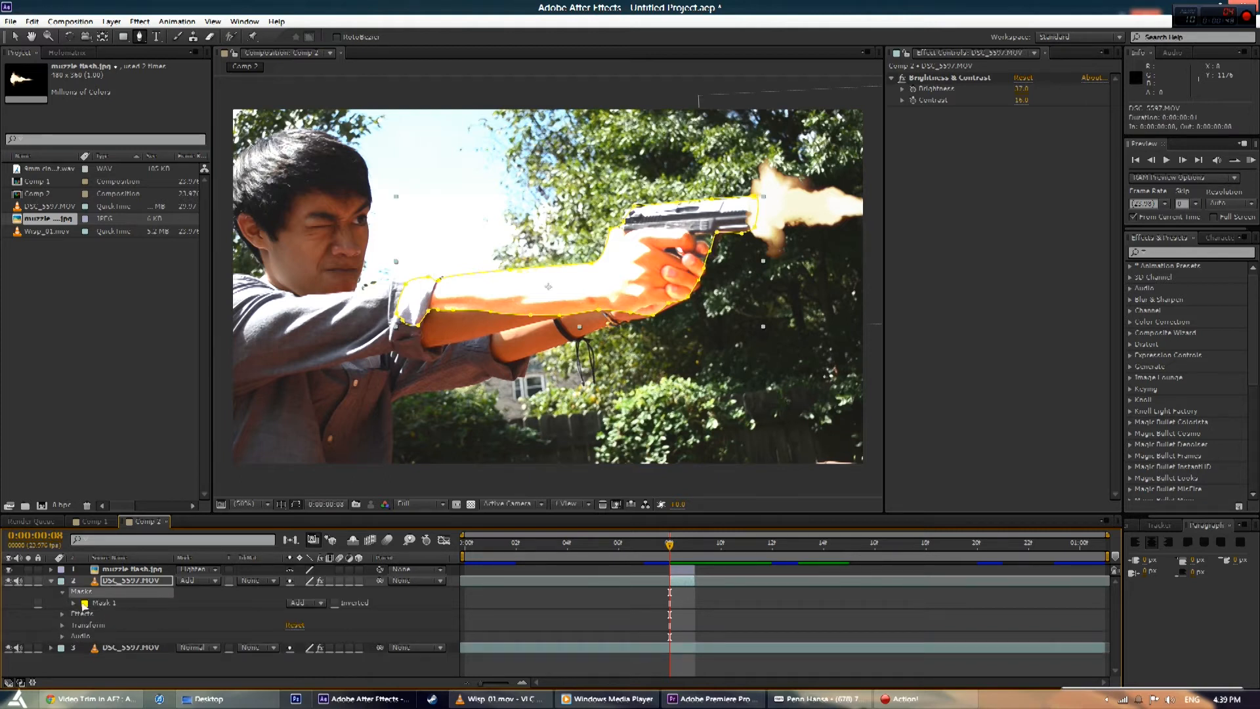
pyautogui.click(74, 603)
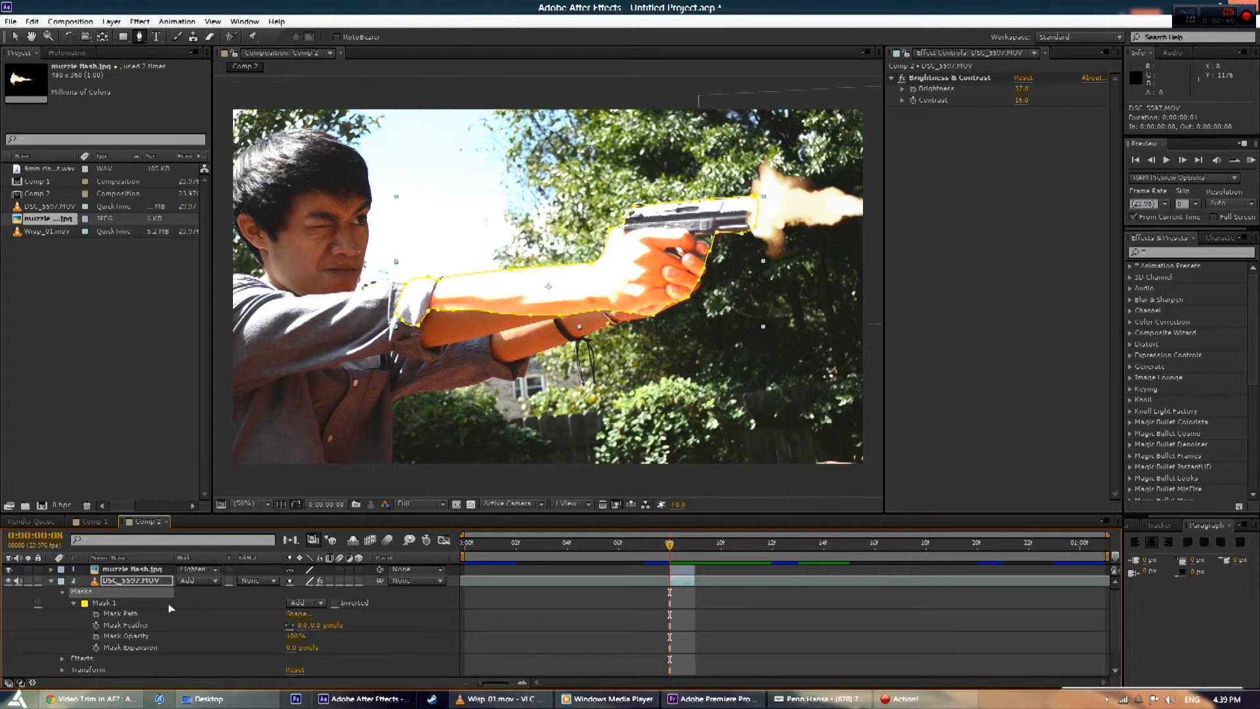
pyautogui.scroll(-1, 145, 613)
pyautogui.click(140, 604)
pyautogui.scroll(1, 159, 608)
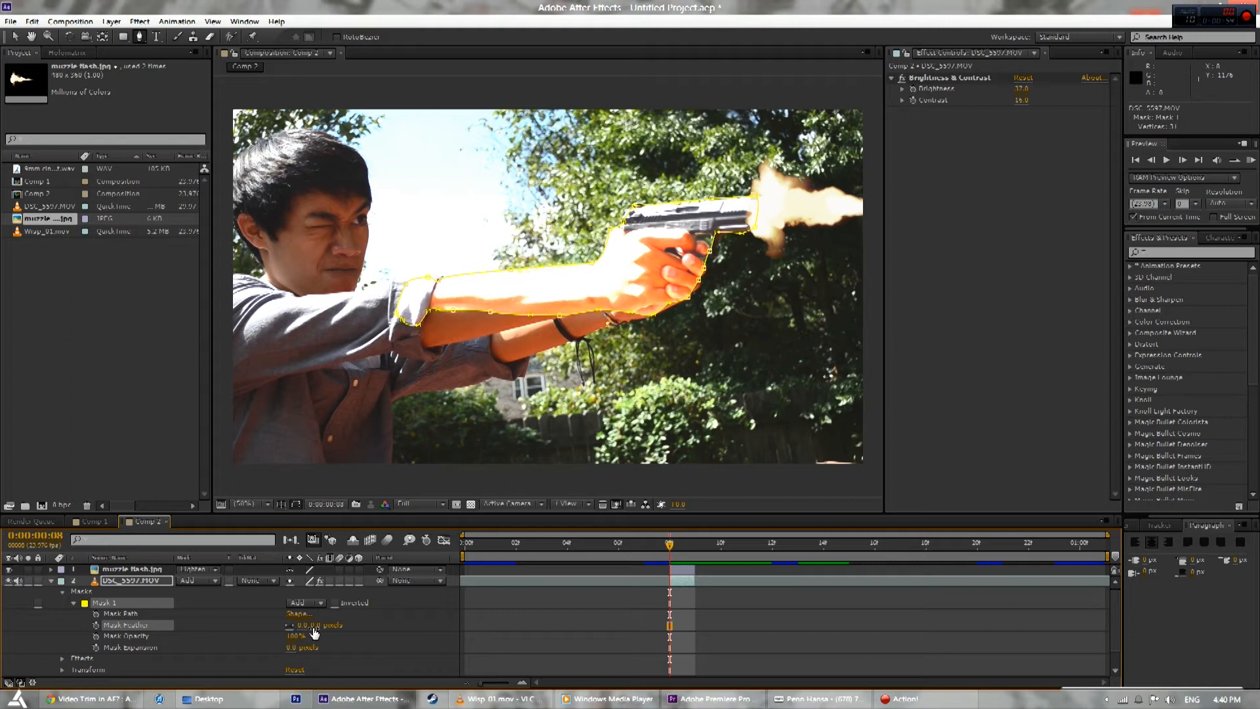
pyautogui.moveTo(308, 625)
pyautogui.mouseDown()
pyautogui.moveTo(375, 622)
pyautogui.moveTo(319, 625)
pyautogui.mouseUp()
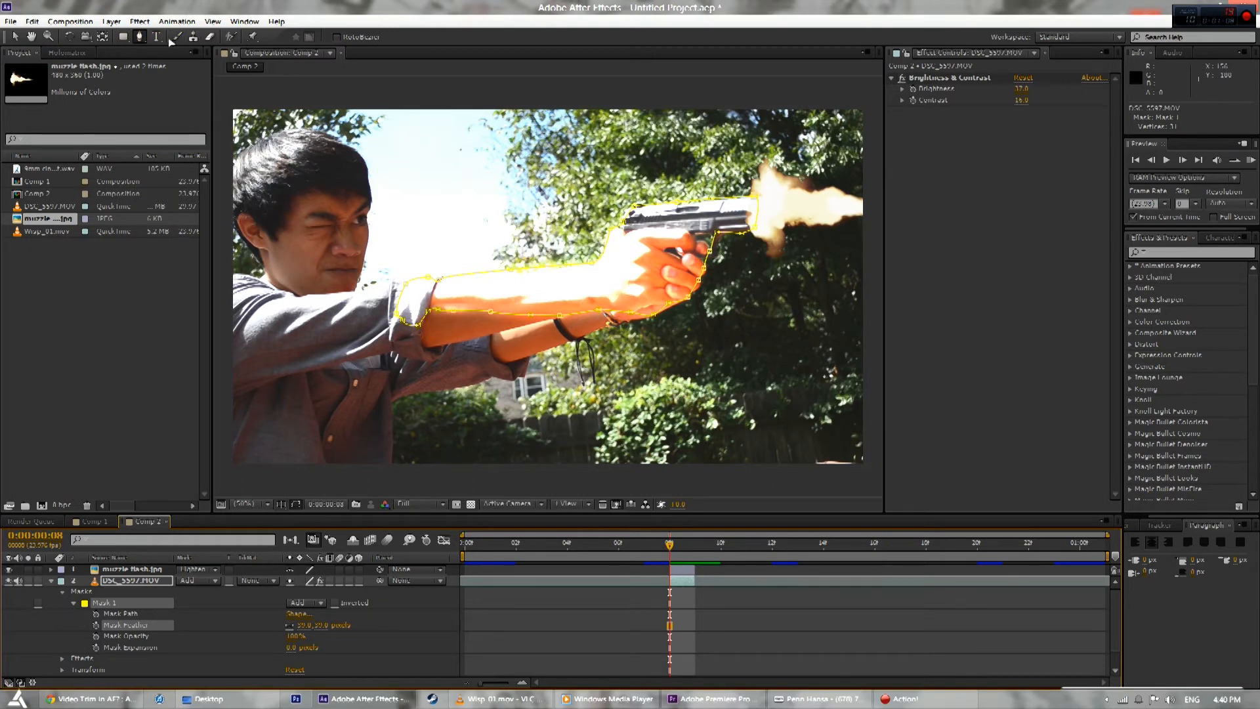
# - Draw a closed Pen tool mask around the man's face on the Add-mode DSC_5597.MOV copy
pyautogui.click(140, 38)
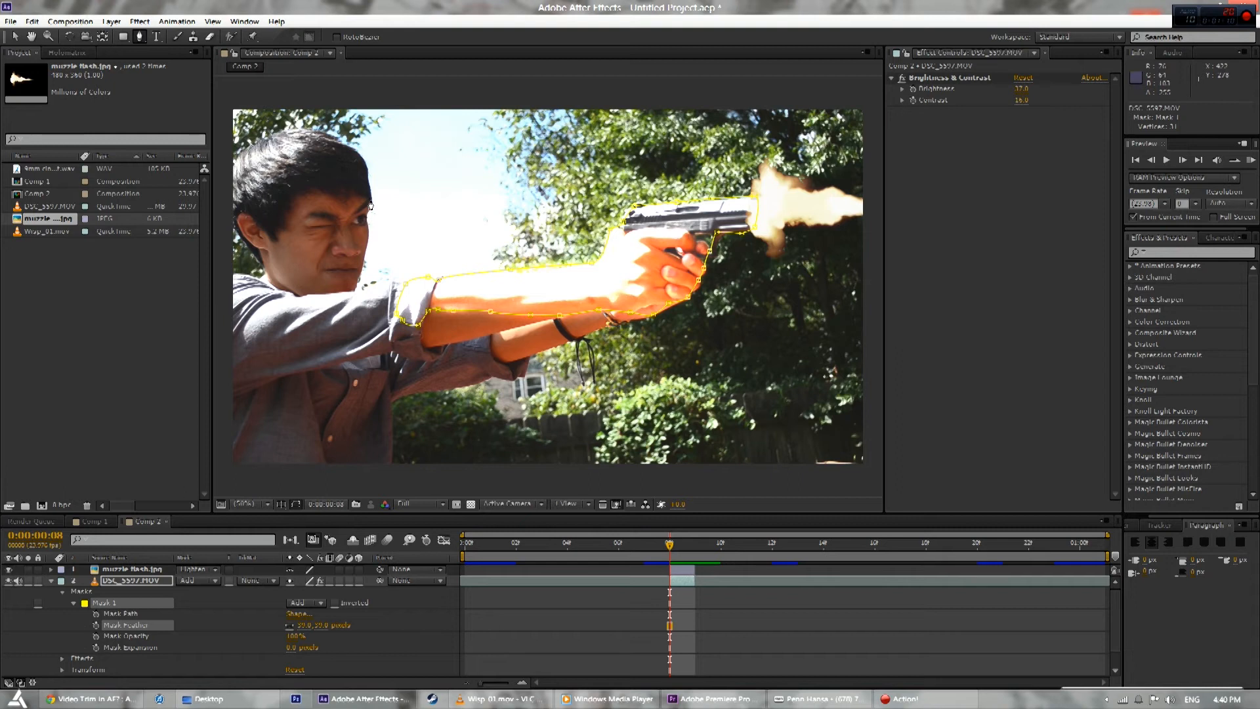
pyautogui.click(371, 200)
pyautogui.click(306, 181)
pyautogui.click(293, 205)
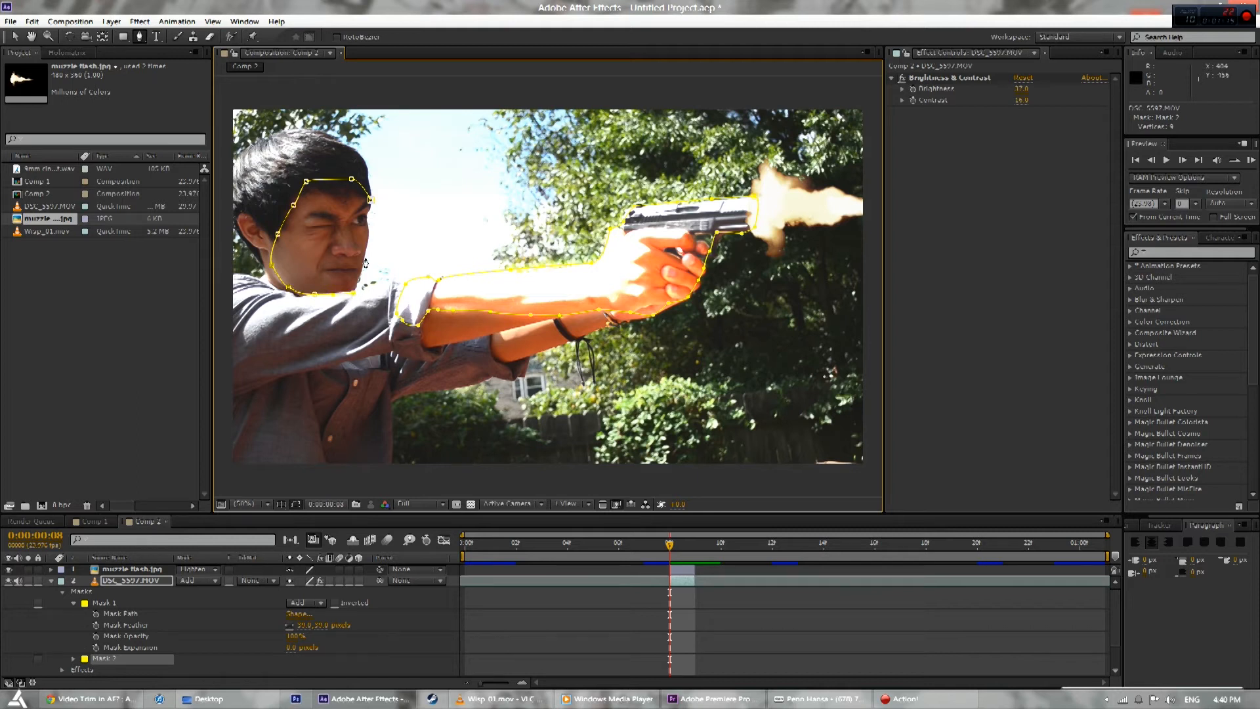
pyautogui.click(369, 201)
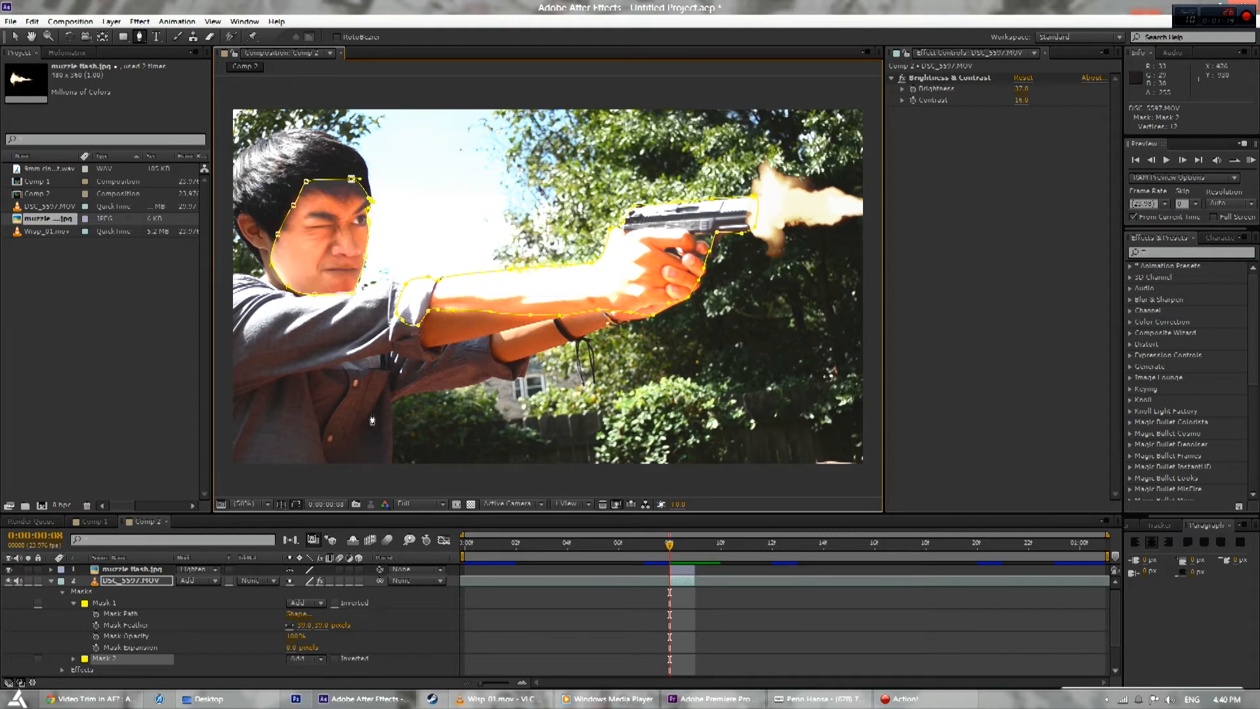
# - Draw a closed Pen tool mask around the far sleeve's underside and the lower front of the shirt
pyautogui.click(499, 360)
pyautogui.click(440, 372)
pyautogui.click(387, 382)
pyautogui.moveTo(345, 391); pyautogui.dragTo(338, 400)
pyautogui.moveTo(319, 443); pyautogui.dragTo(320, 451)
pyautogui.click(328, 463)
pyautogui.click(392, 463)
pyautogui.click(398, 400)
pyautogui.click(429, 394)
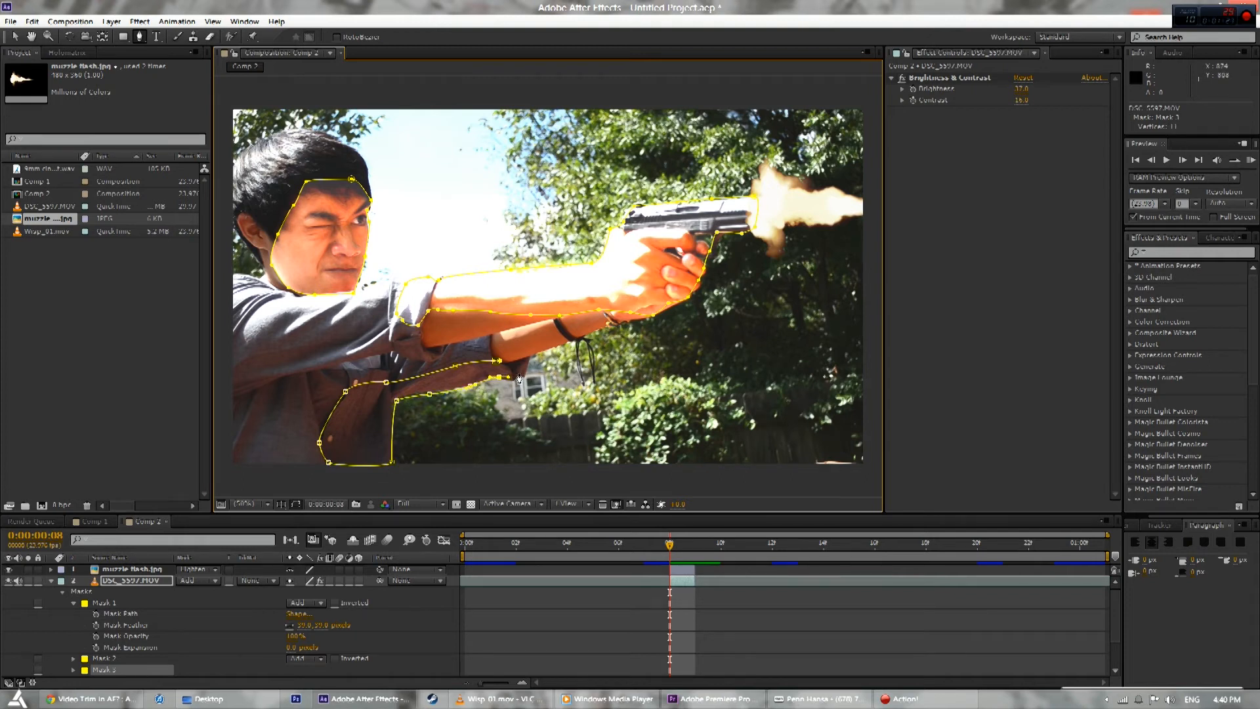
pyautogui.click(497, 362)
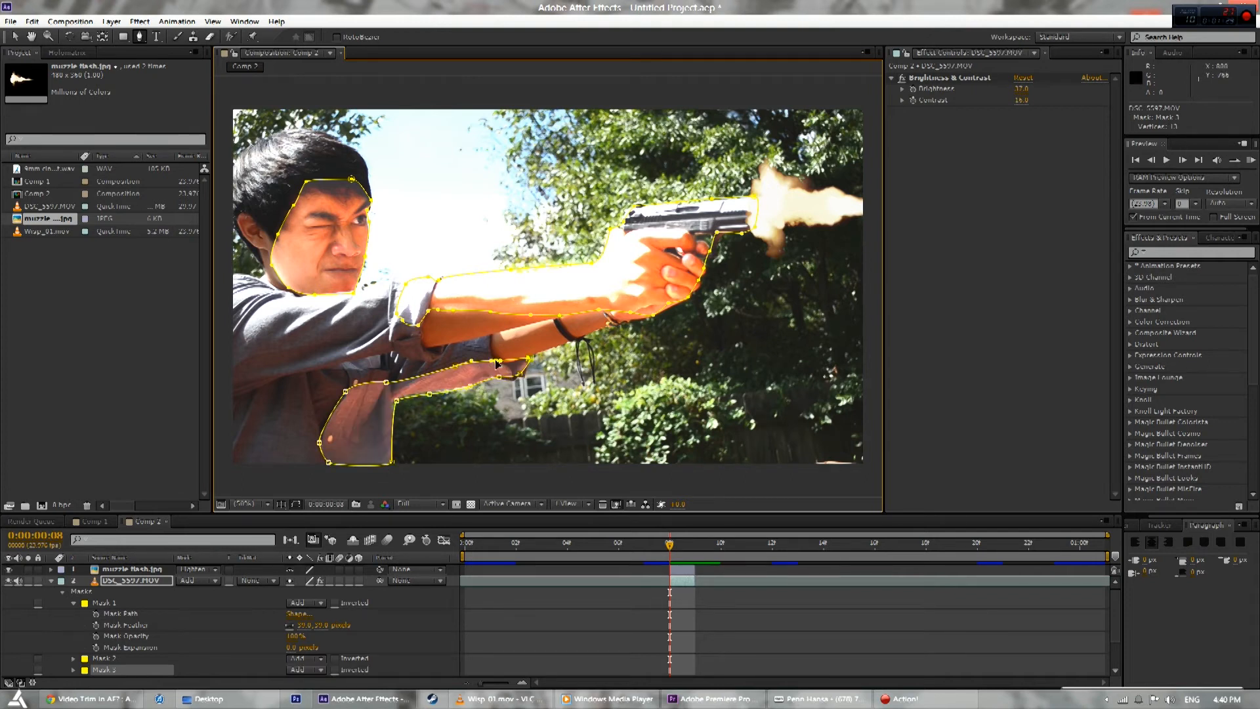
# - Feather the face mask by 59 pixels and the shirt mask by about 57 pixels
pyautogui.scroll(-2, 83, 625)
pyautogui.click(73, 626)
pyautogui.click(73, 615)
pyautogui.scroll(-1, 283, 638)
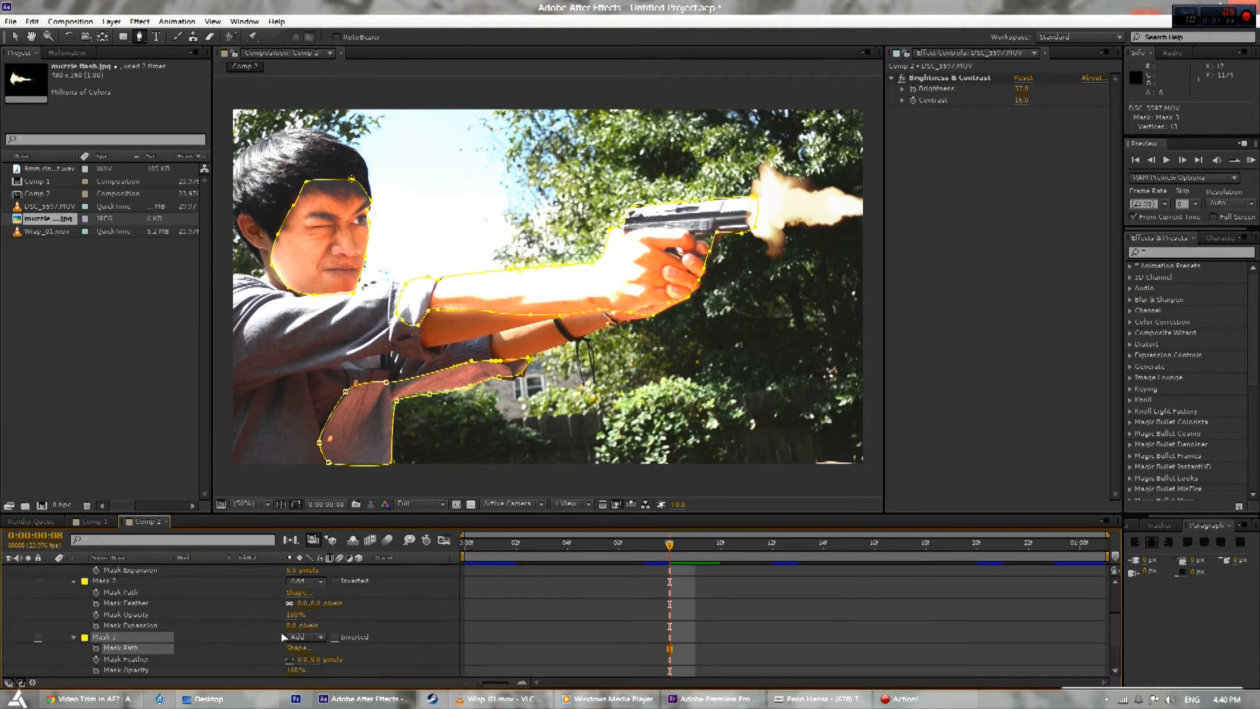
pyautogui.moveTo(314, 604); pyautogui.dragTo(340, 603)
pyautogui.scroll(-2, 315, 636)
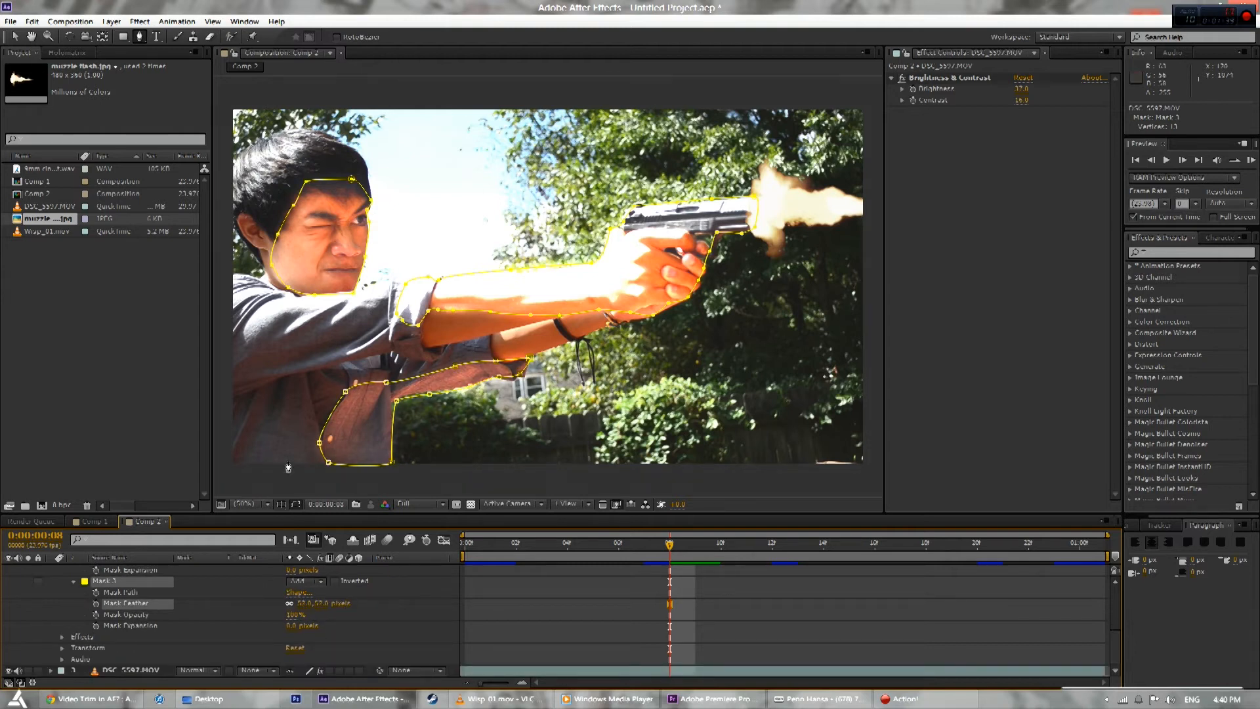
# - Lower the mask opacity of the shirt mask and of the gun-and-arm mask to soften the added light
pyautogui.moveTo(294, 620); pyautogui.dragTo(283, 615)
pyautogui.click(244, 598)
pyautogui.scroll(3, 243, 598)
pyautogui.moveTo(283, 625); pyautogui.dragTo(279, 625)
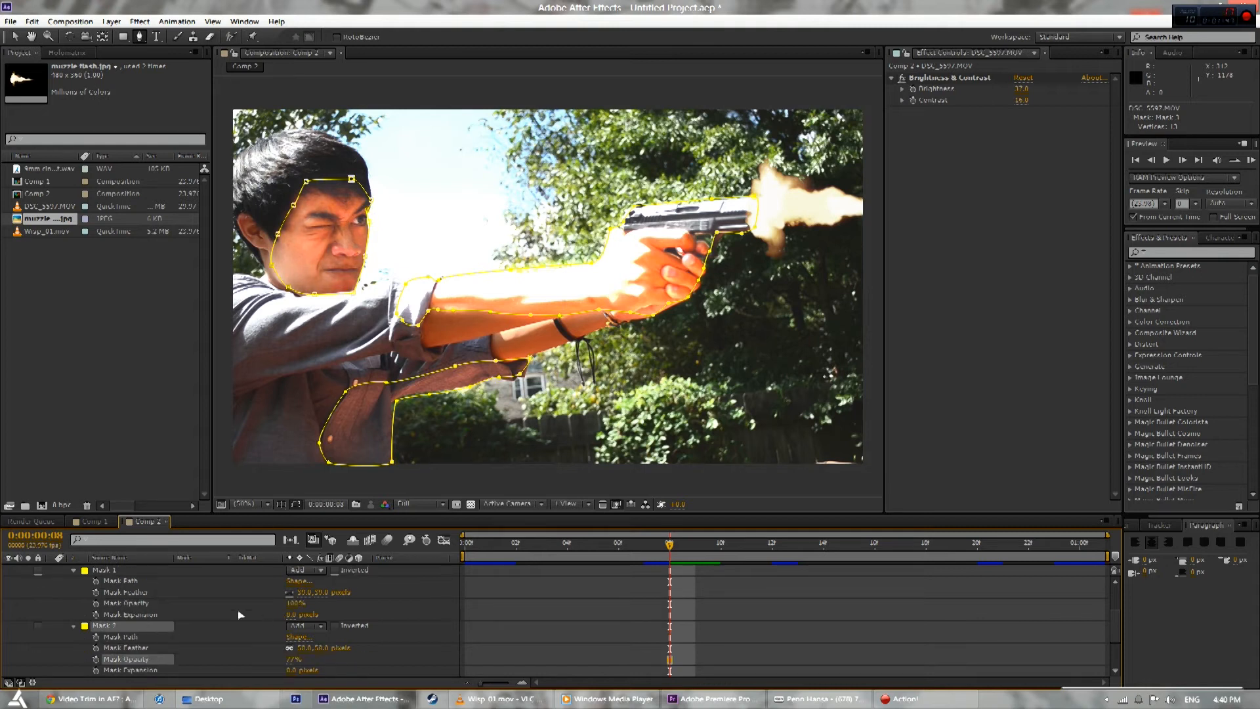
pyautogui.scroll(3, 217, 607)
pyautogui.moveTo(294, 642); pyautogui.dragTo(231, 632)
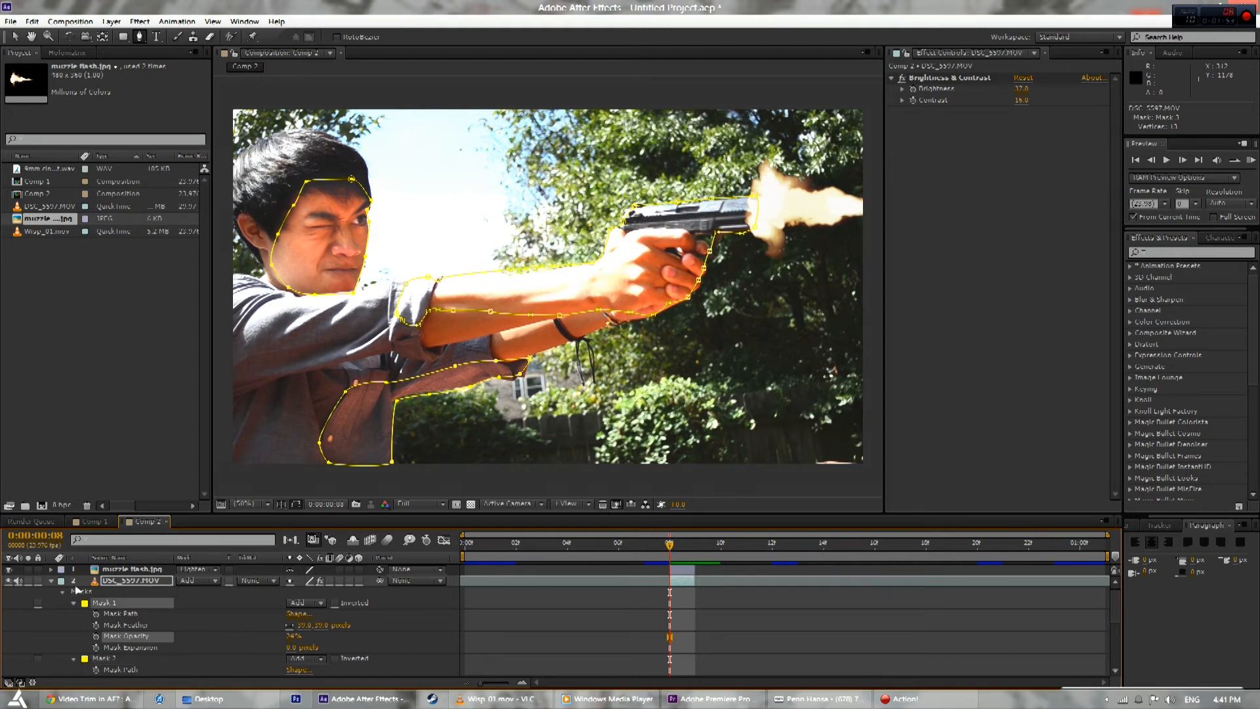
pyautogui.click(52, 581)
pyautogui.click(301, 648)
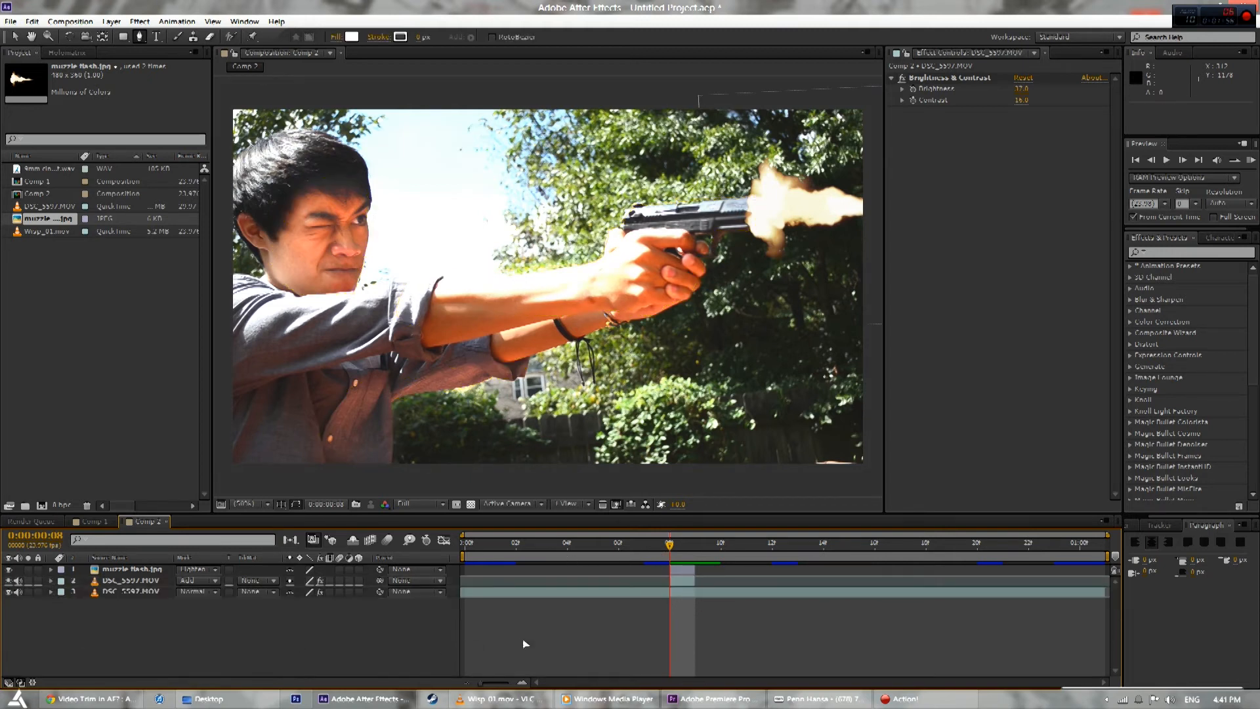
# - Play back Comp 2 from the start to check the lit flash frame, and return to 0:00:00:08
pyautogui.moveTo(669, 545)
pyautogui.mouseDown()
pyautogui.moveTo(626, 545)
pyautogui.moveTo(725, 558)
pyautogui.moveTo(645, 558)
pyautogui.moveTo(747, 558)
pyautogui.moveTo(672, 558)
pyautogui.mouseUp()
pyautogui.moveTo(691, 548); pyautogui.dragTo(433, 559)
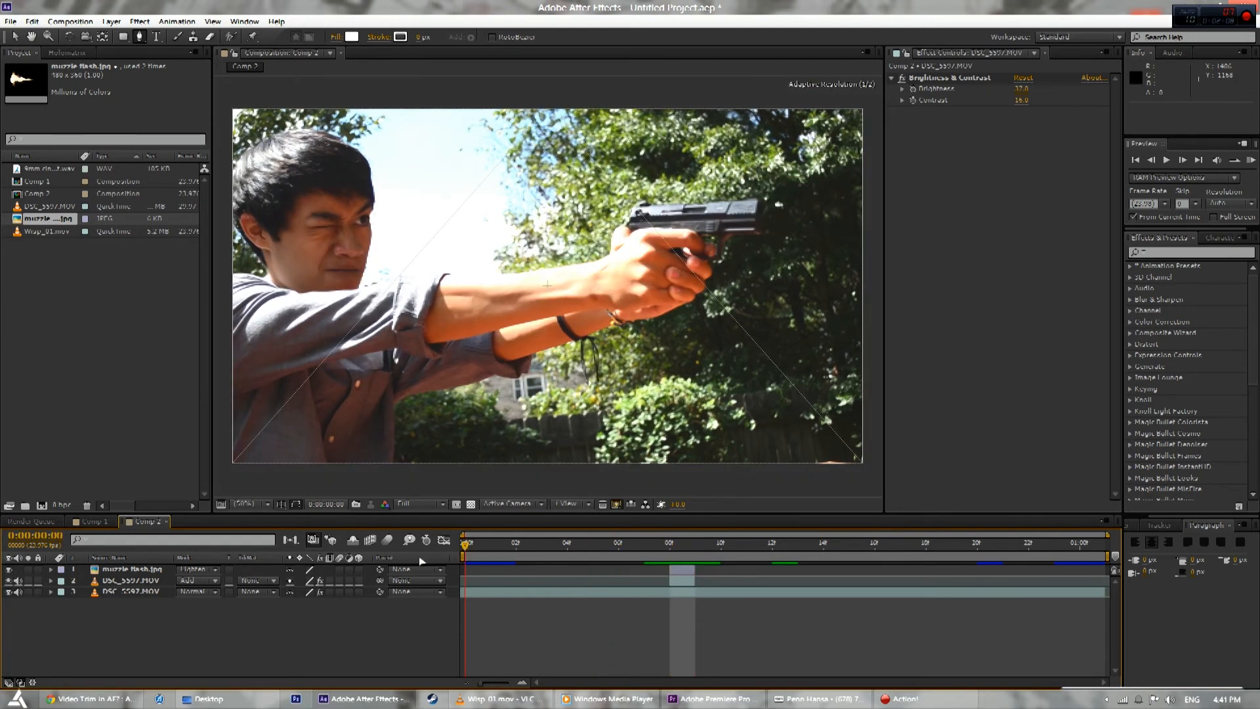
pyautogui.press('space')
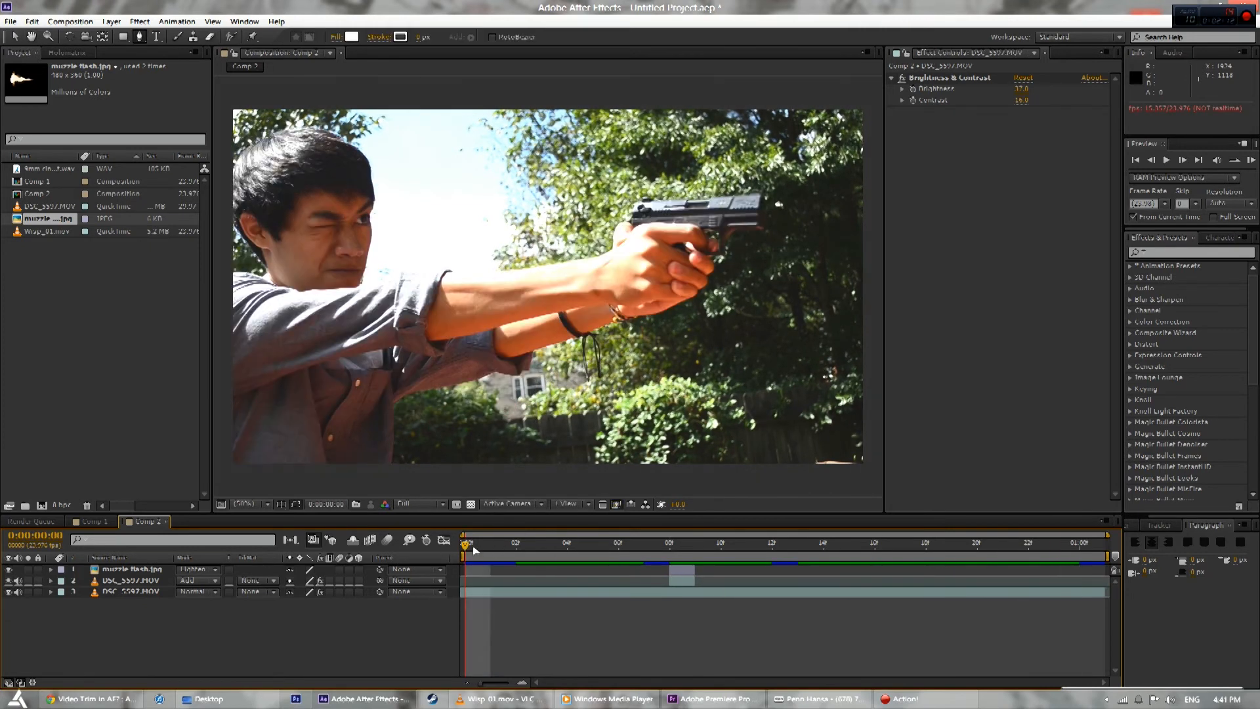
pyautogui.press('space')
pyautogui.moveTo(628, 545); pyautogui.dragTo(676, 578)
pyautogui.press('v')
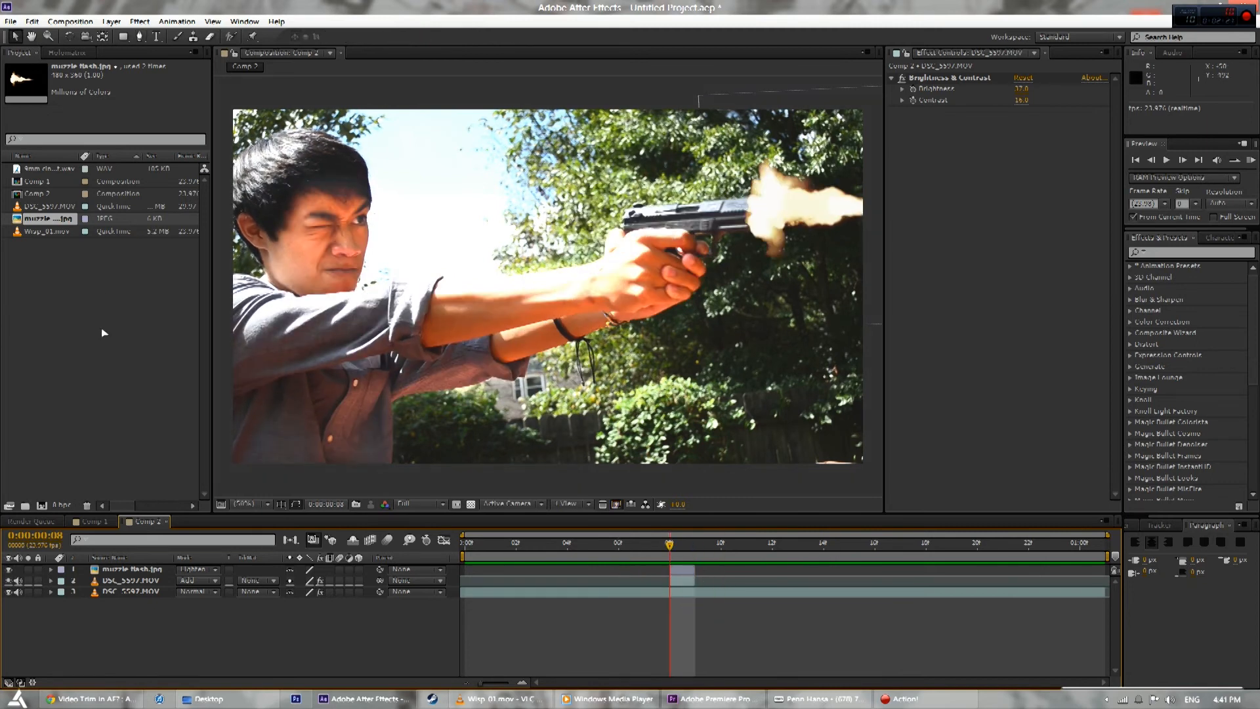
pyautogui.click(102, 330)
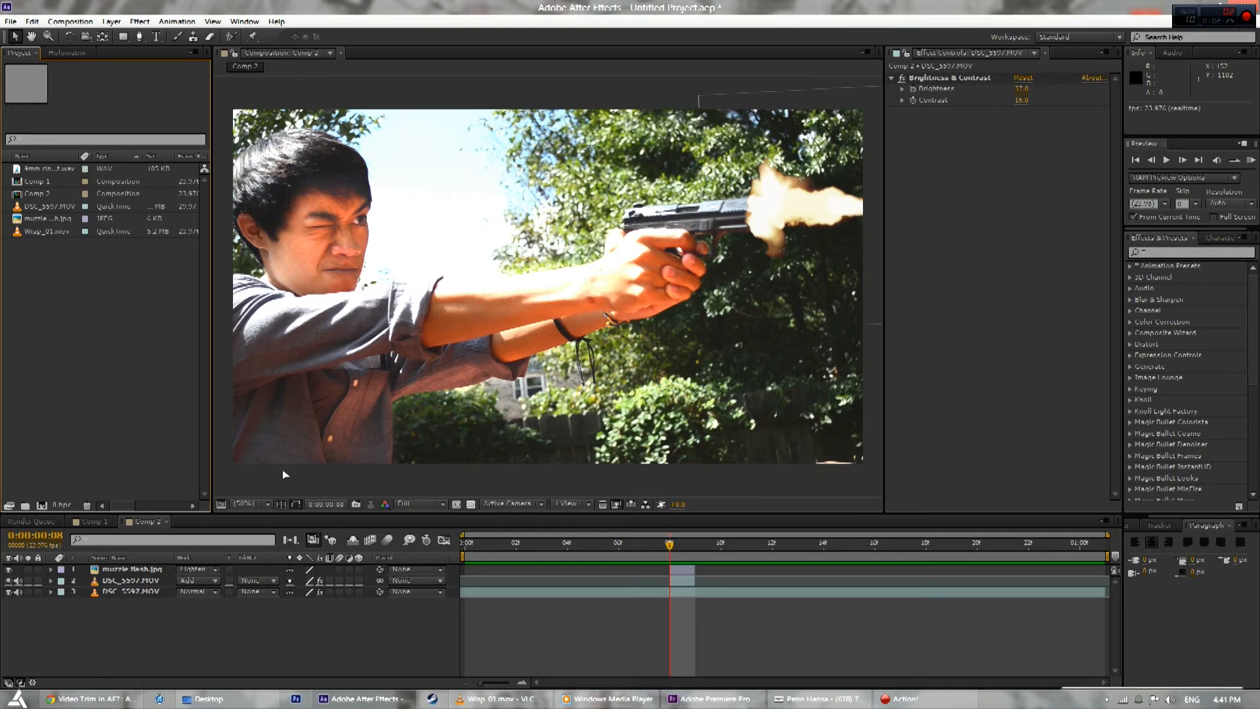
pyautogui.hotkey('ctrl', 'i')
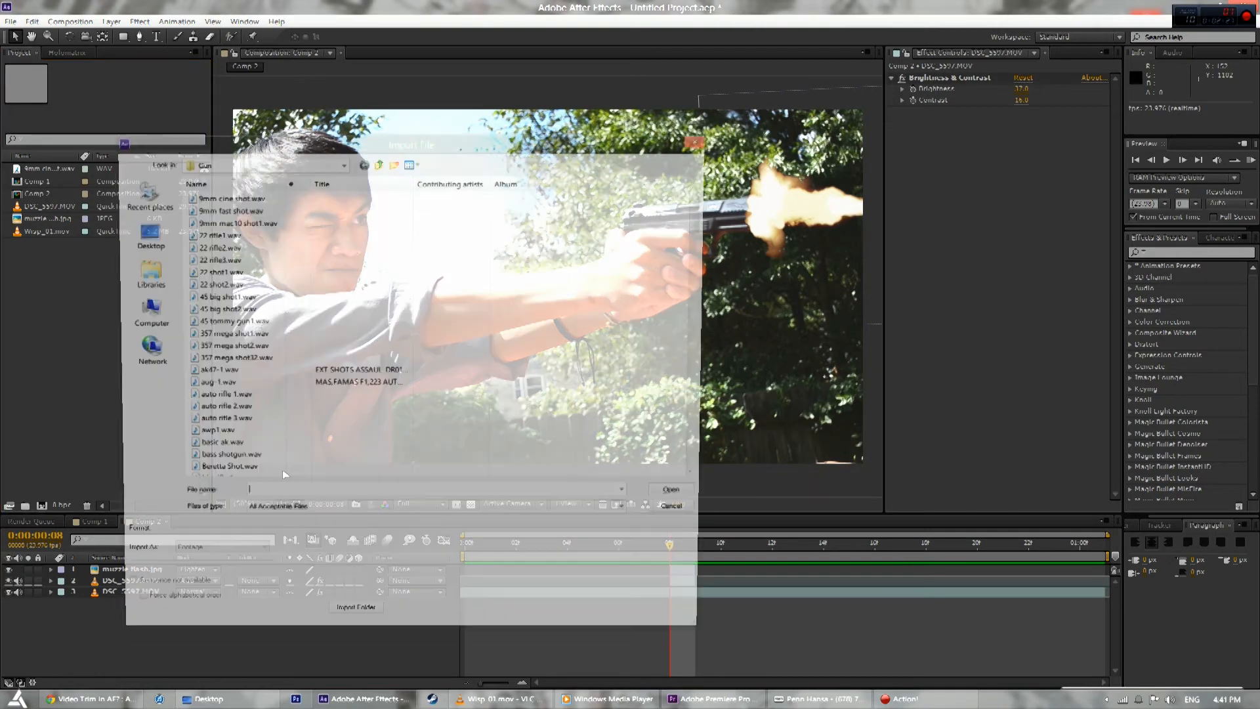
pyautogui.click(701, 142)
# - Add Wisp_01.mov to Comp 2 directly beneath the muzzle flash.jpg layer and preview the composition
pyautogui.click(40, 170)
pyautogui.click(55, 206)
pyautogui.click(53, 231)
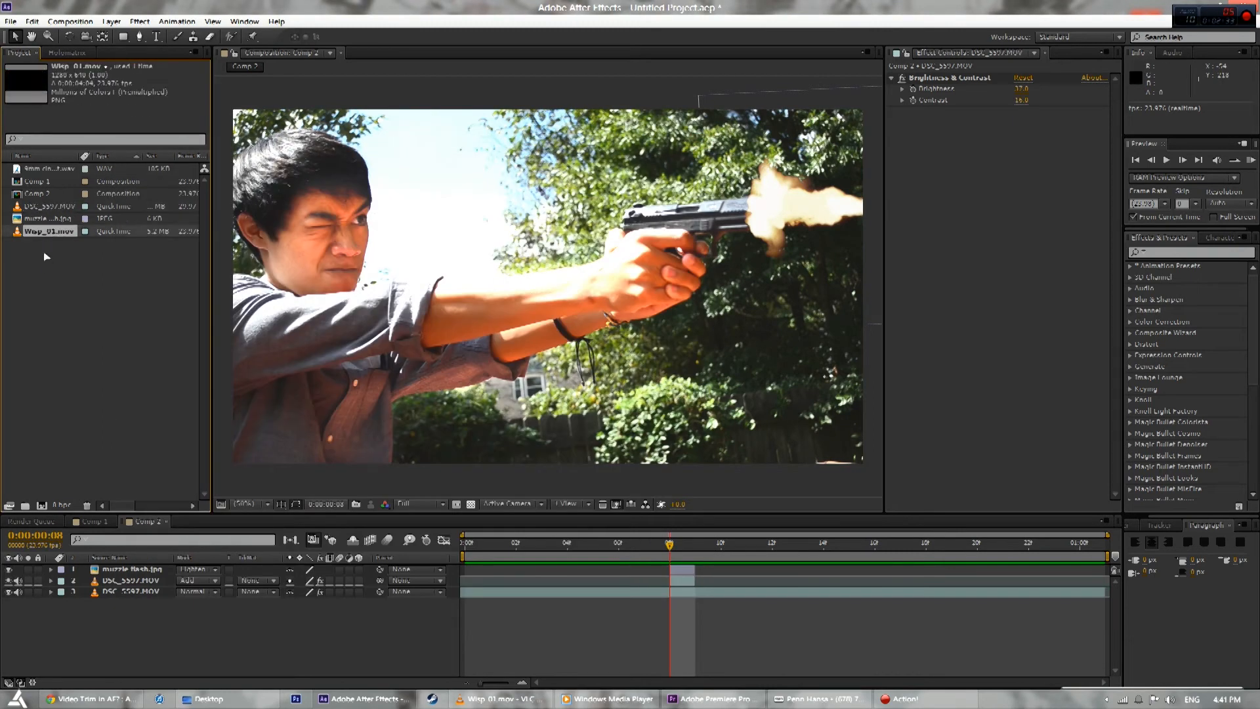
pyautogui.moveTo(50, 240); pyautogui.dragTo(164, 579)
pyautogui.moveTo(551, 361); pyautogui.dragTo(364, 405)
pyautogui.moveTo(670, 545); pyautogui.dragTo(824, 545)
pyautogui.press('space')
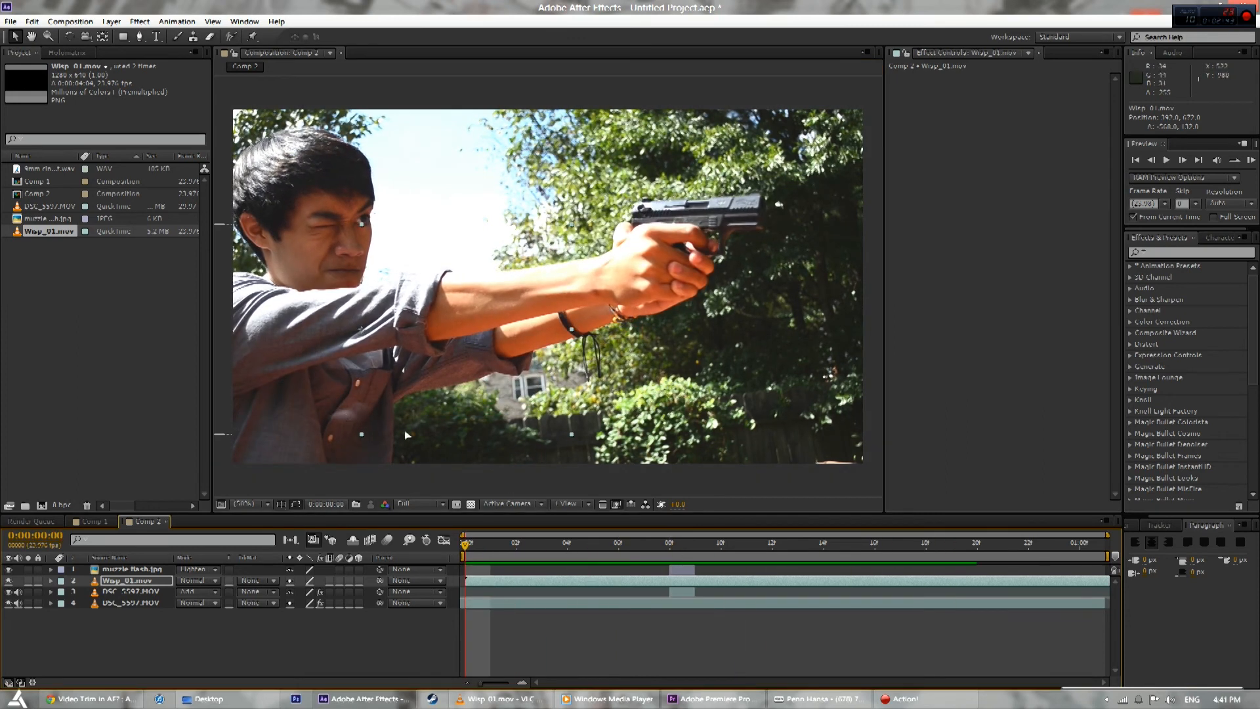
# - Start the Wisp_01.mov layer at 0:00:00:08 and move its smoke to the gun's muzzle, at about 1688, 58
pyautogui.moveTo(362, 416); pyautogui.dragTo(785, 197)
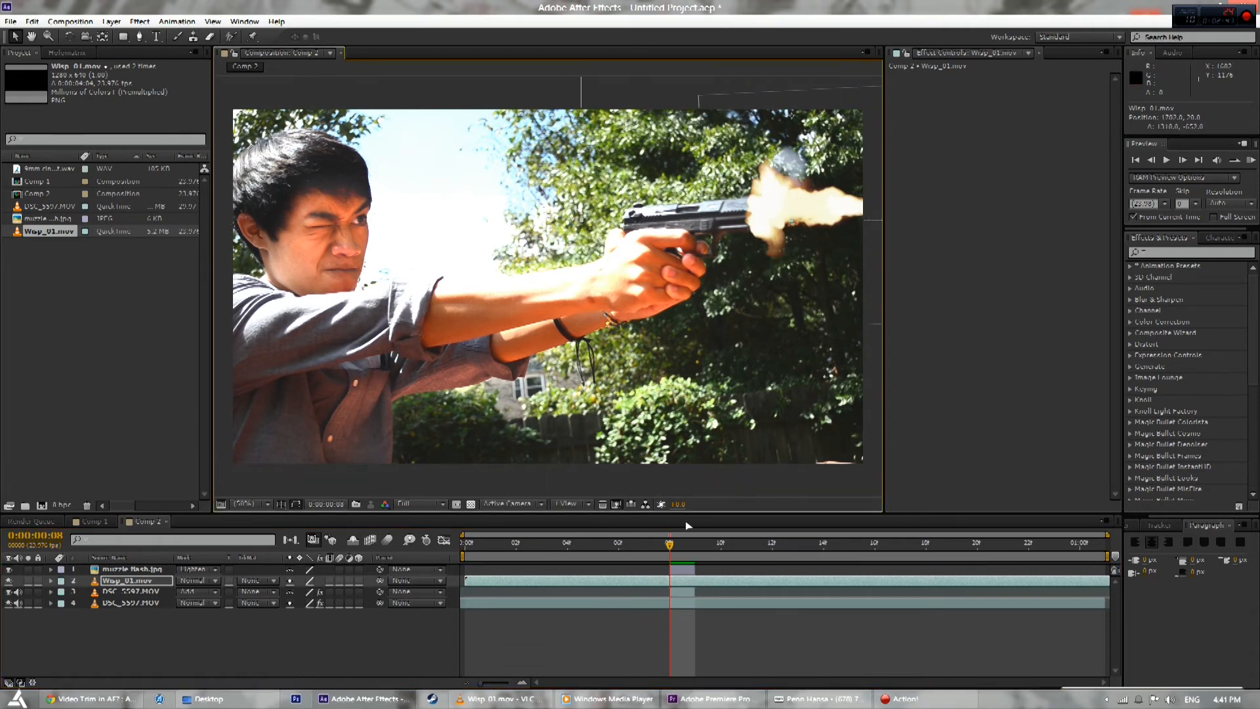
pyautogui.moveTo(495, 589); pyautogui.dragTo(722, 566)
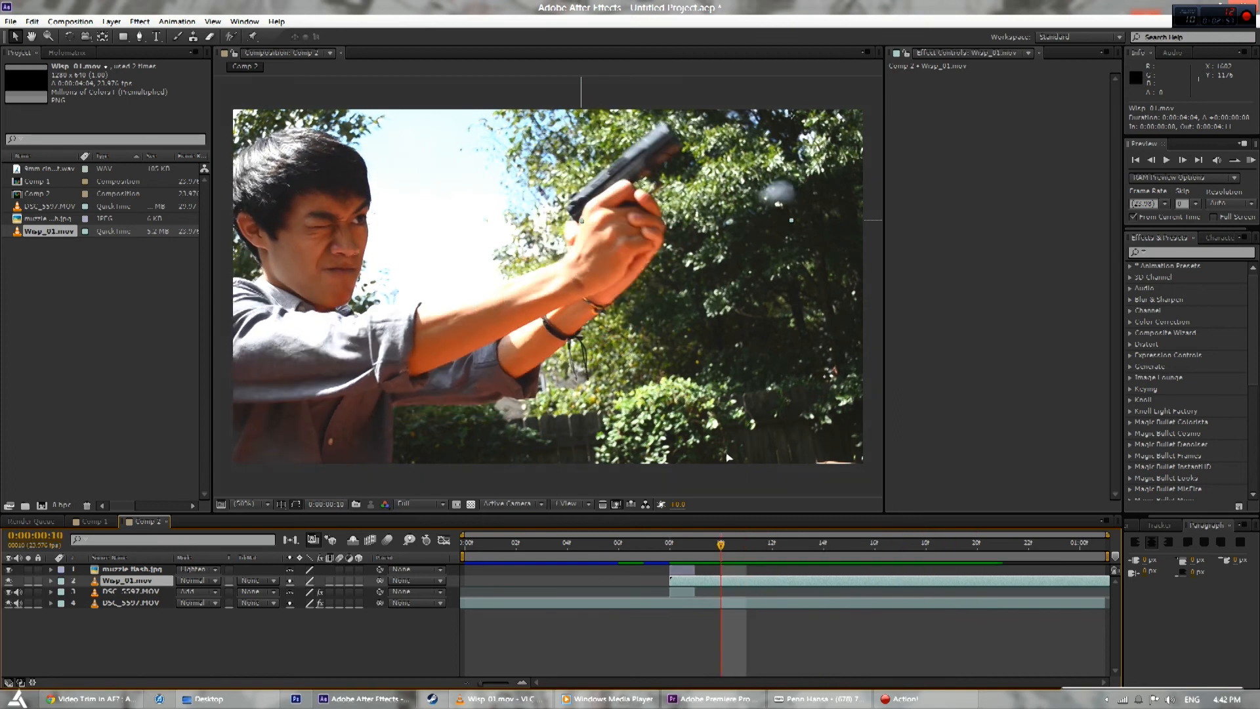
pyautogui.moveTo(780, 192); pyautogui.dragTo(641, 258)
pyautogui.moveTo(722, 554); pyautogui.dragTo(672, 556)
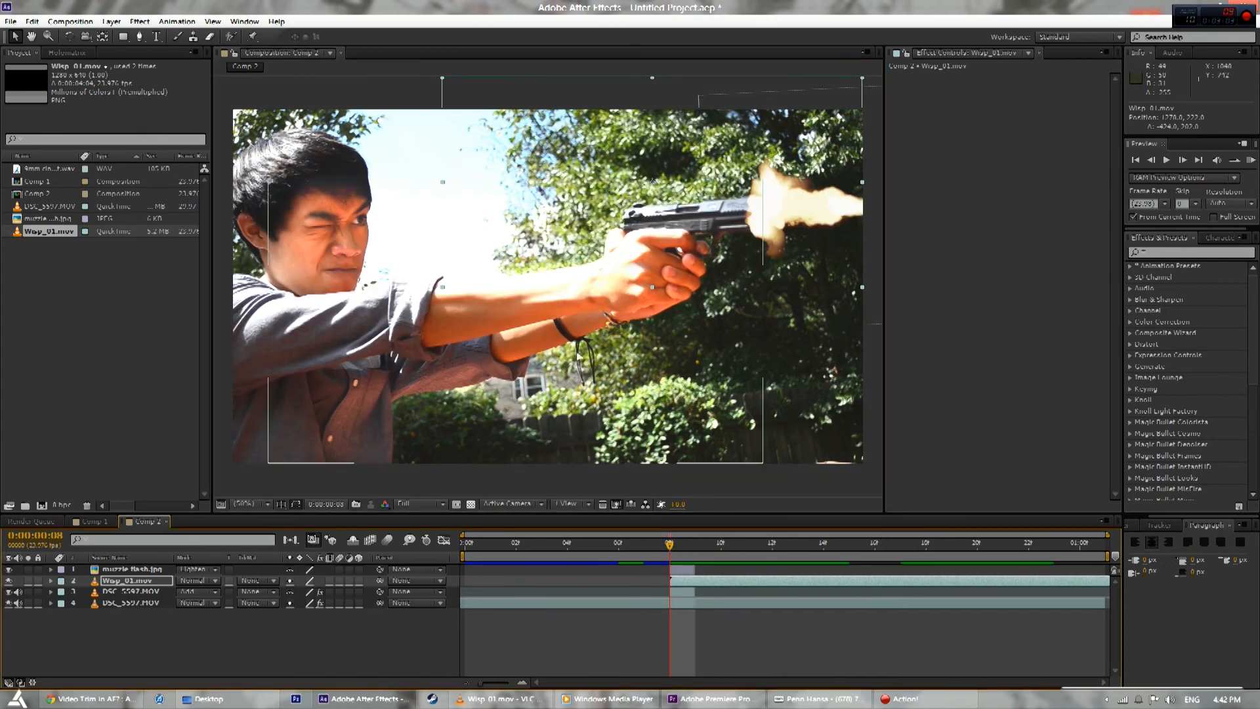
pyautogui.moveTo(630, 286); pyautogui.dragTo(776, 219)
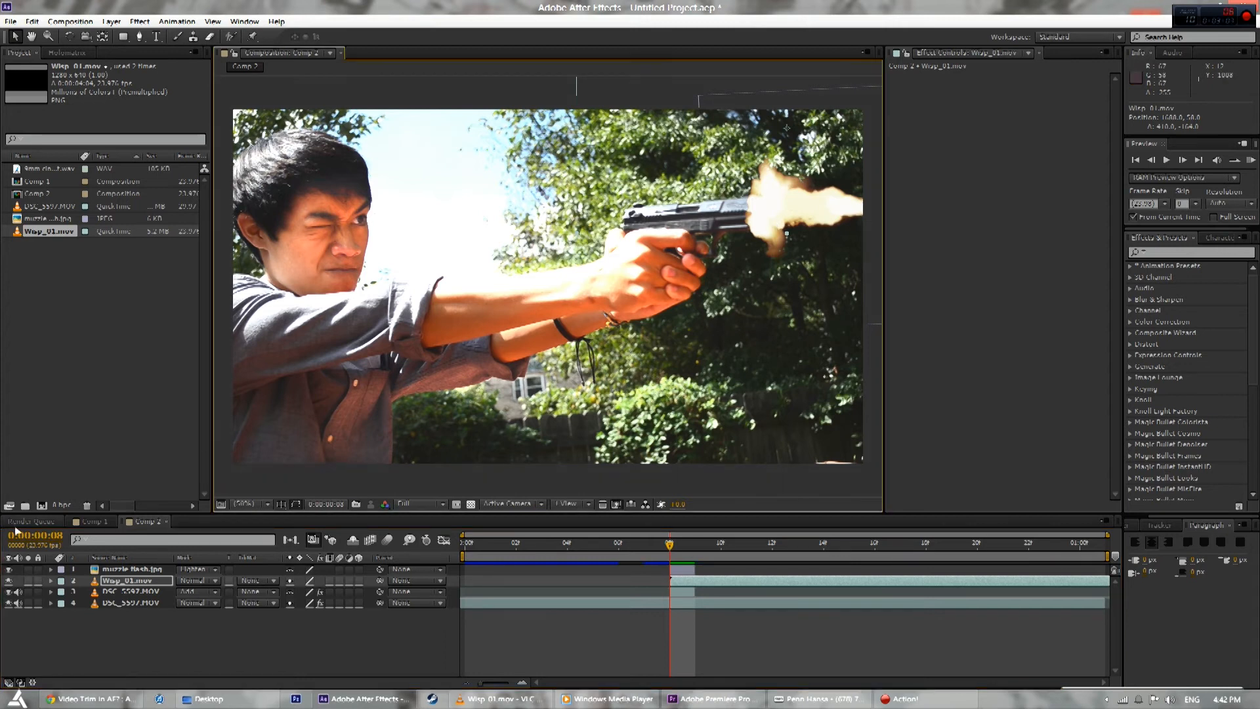
# - Reveal the Wisp_01.mov layer's position property and start keyframing it at 0:00:00:08
pyautogui.click(139, 585)
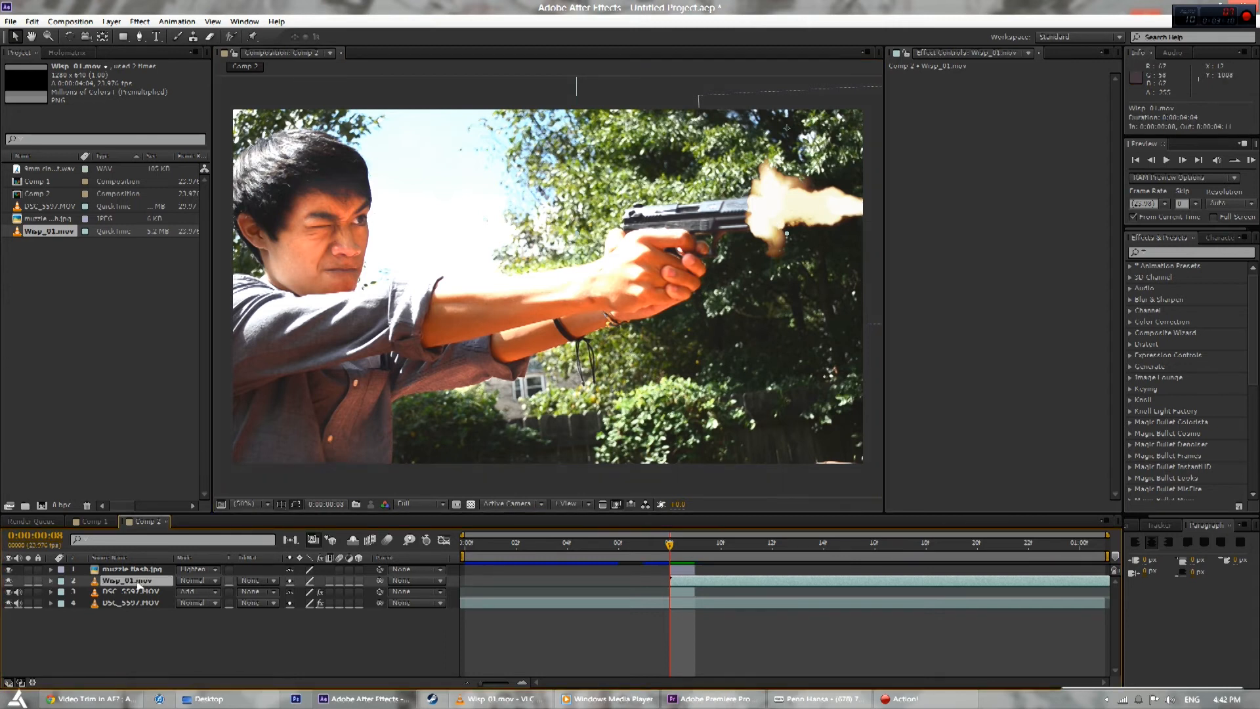
pyautogui.press('p')
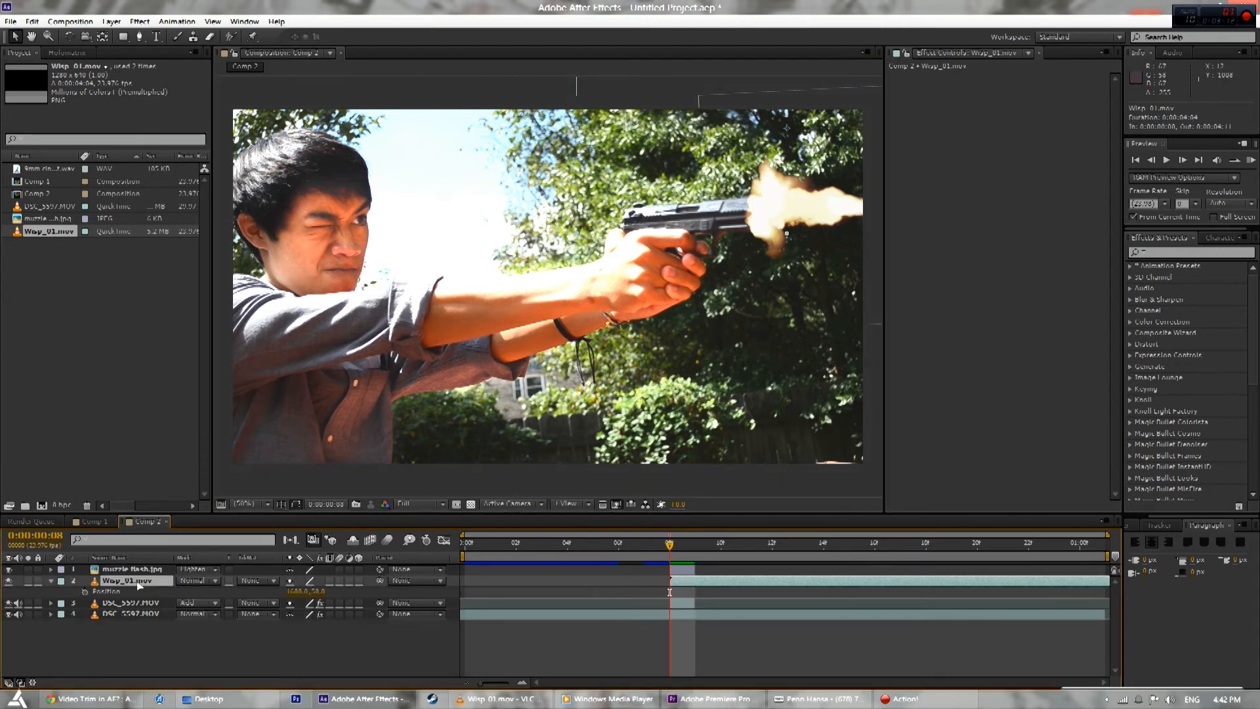
pyautogui.click(109, 594)
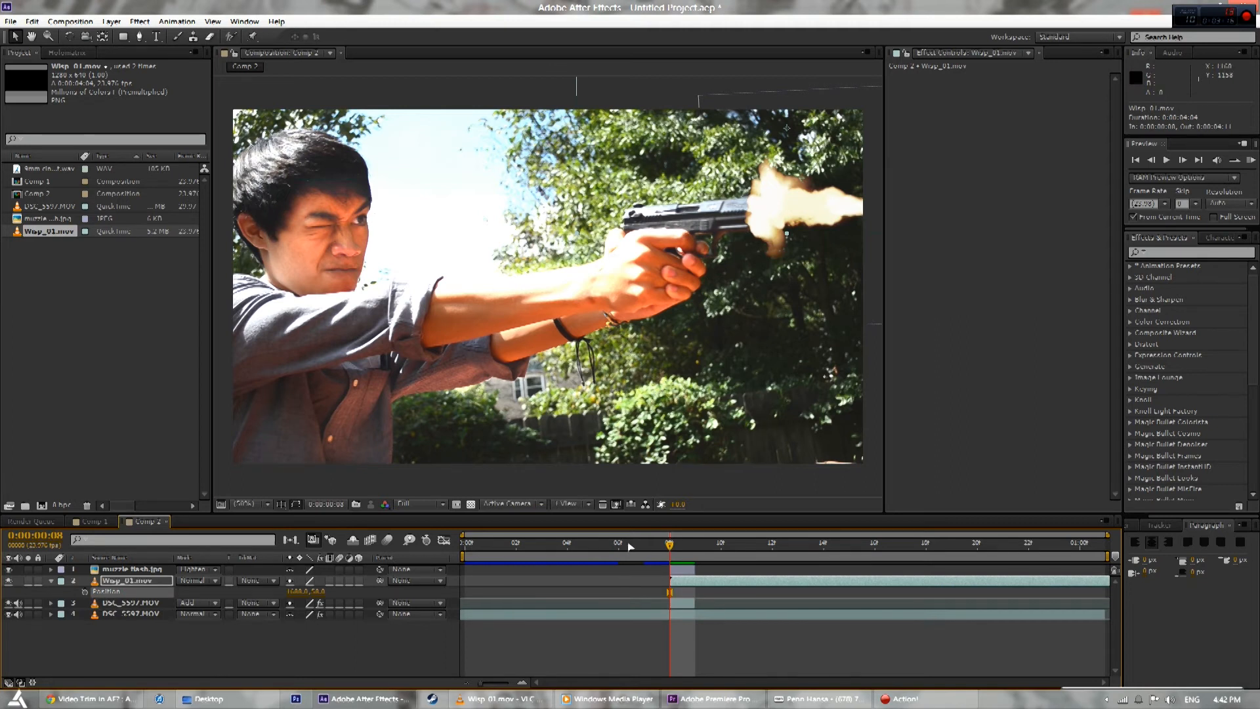
pyautogui.moveTo(668, 547)
pyautogui.mouseDown()
pyautogui.moveTo(788, 550)
pyautogui.moveTo(677, 552)
pyautogui.mouseUp()
pyautogui.click(84, 592)
# - Try animating the smoke with position keyframes of 964, 588 at 0:00:00:10 and 1708, 488 at 0:00:00:14
pyautogui.moveTo(669, 546); pyautogui.dragTo(721, 550)
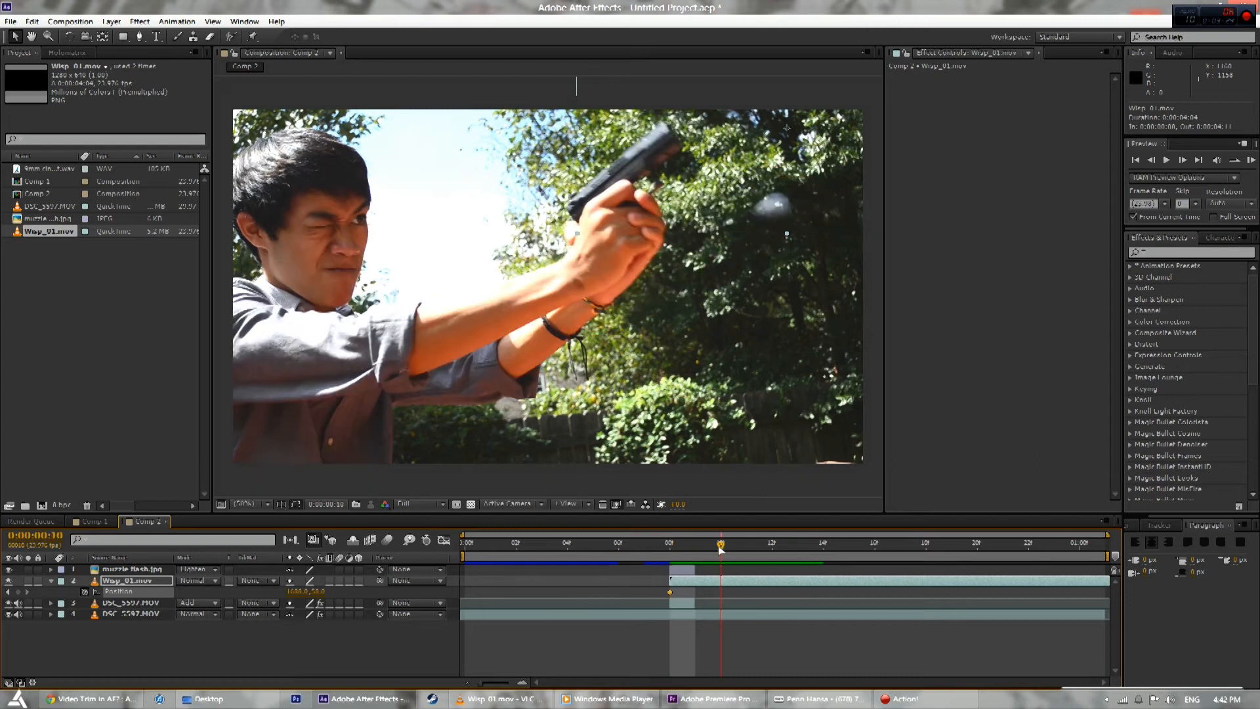
pyautogui.moveTo(775, 207); pyautogui.dragTo(538, 381)
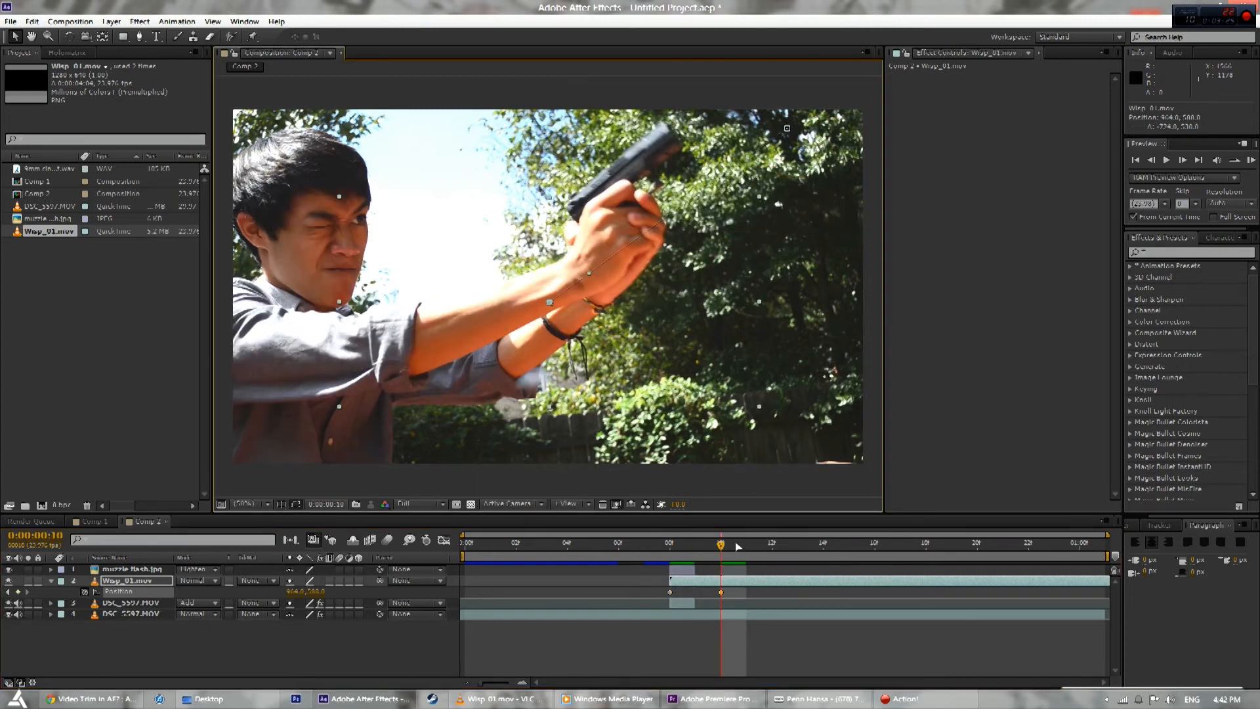
pyautogui.moveTo(722, 546); pyautogui.dragTo(824, 545)
pyautogui.moveTo(540, 367); pyautogui.dragTo(784, 335)
pyautogui.moveTo(852, 540); pyautogui.dragTo(796, 562)
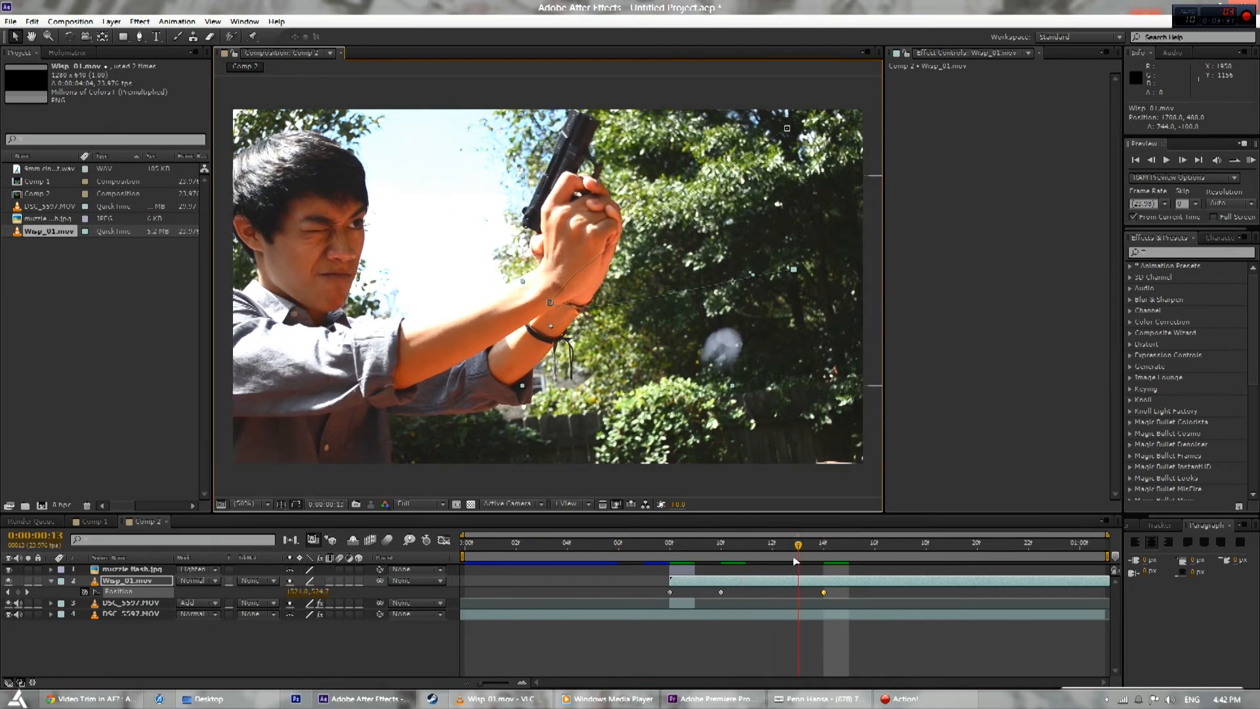
# - Check the smoke's motion and delete its position keyframes at 0:00:00:14 and 0:00:00:10
pyautogui.click(721, 593)
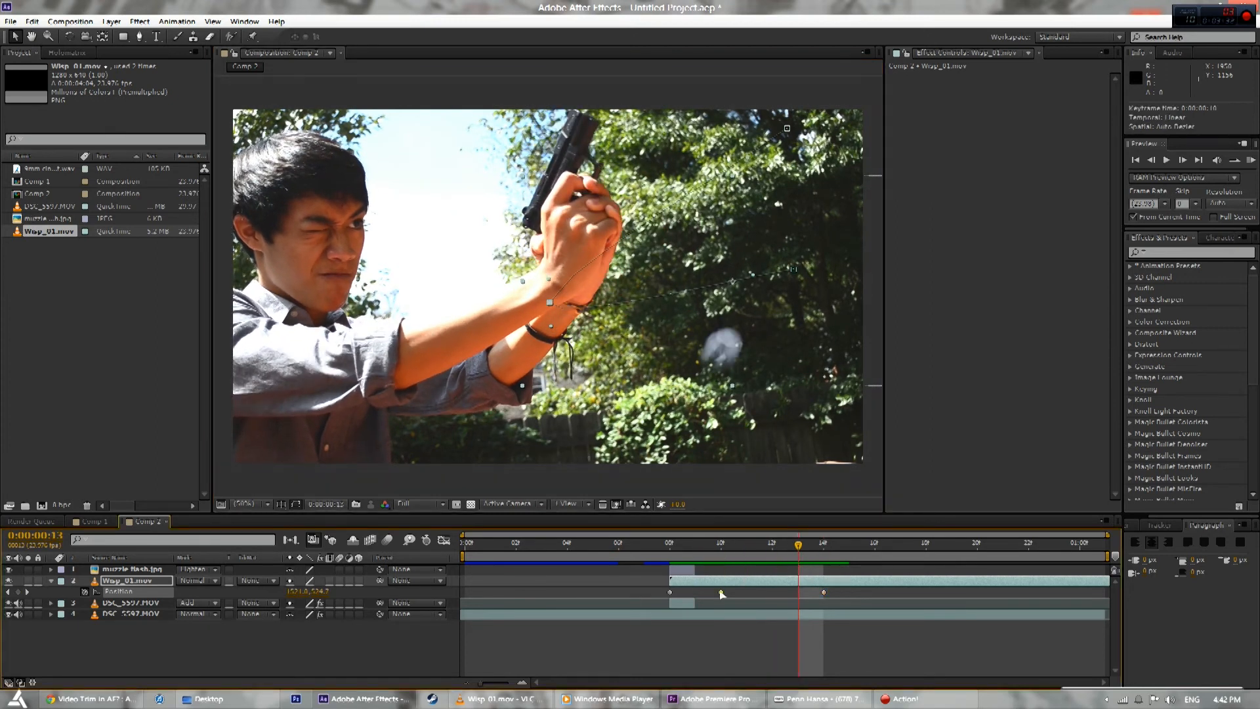
pyautogui.click(724, 547)
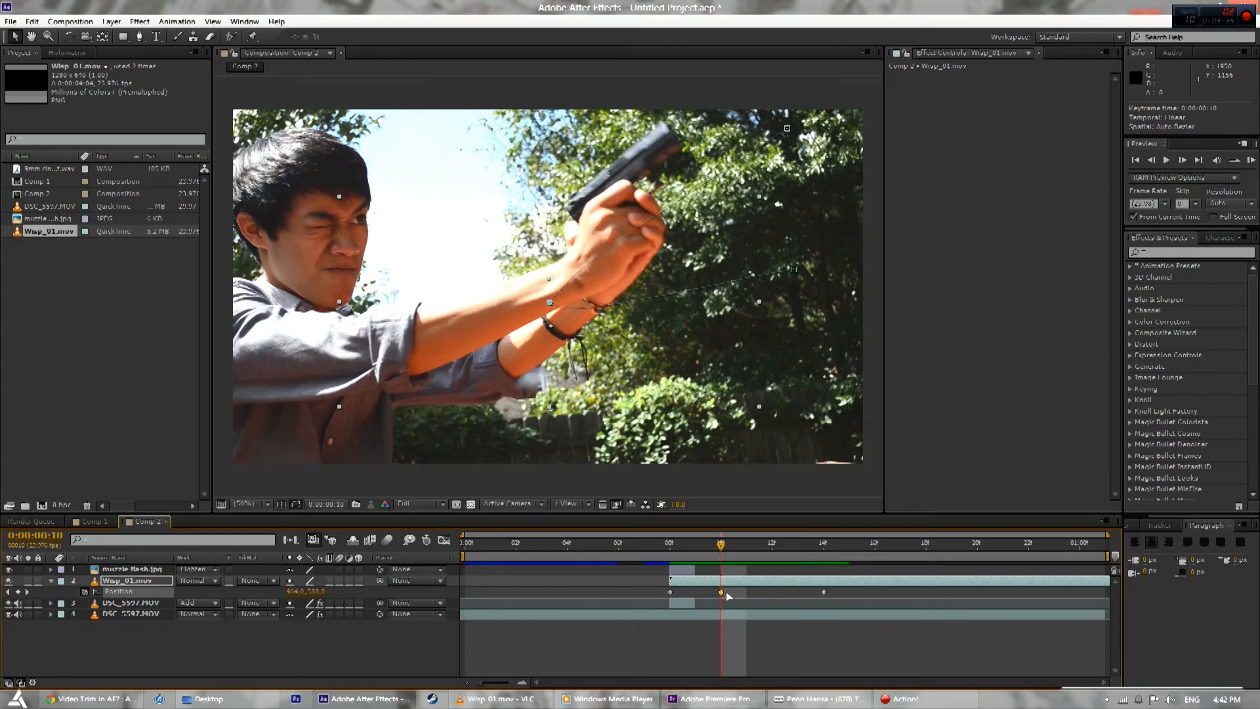
pyautogui.moveTo(722, 547); pyautogui.dragTo(759, 568)
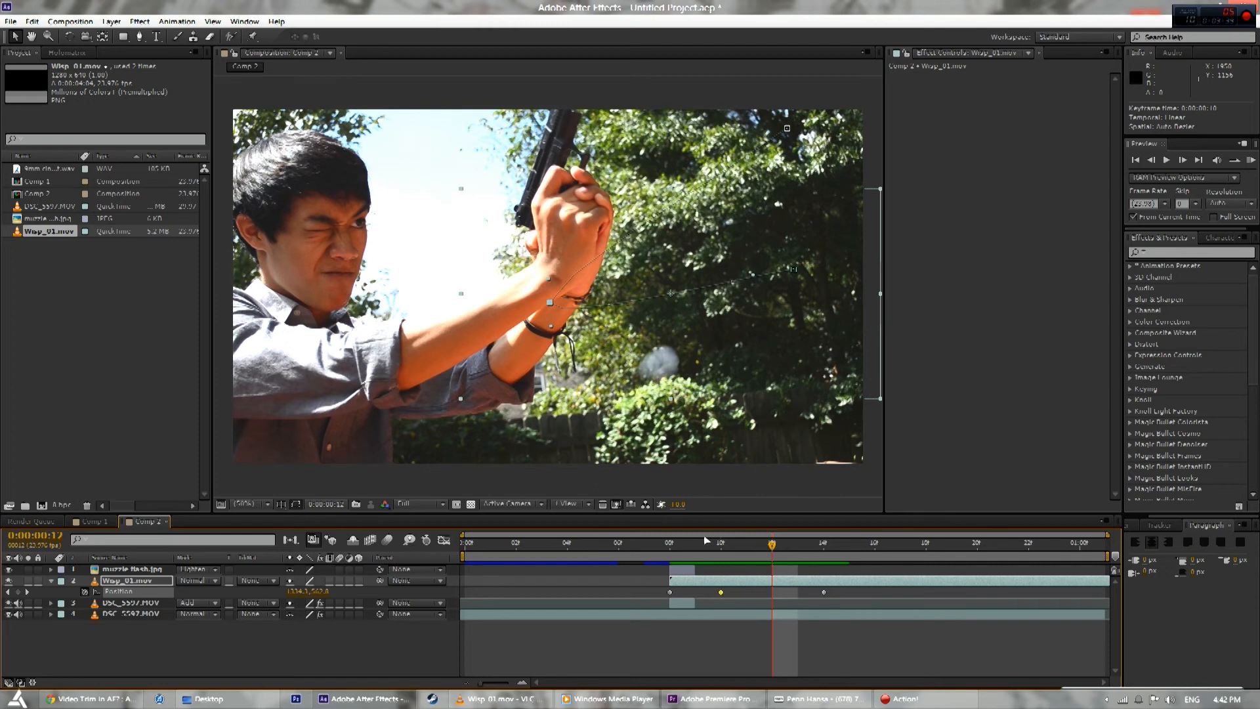
pyautogui.moveTo(744, 548); pyautogui.dragTo(734, 598)
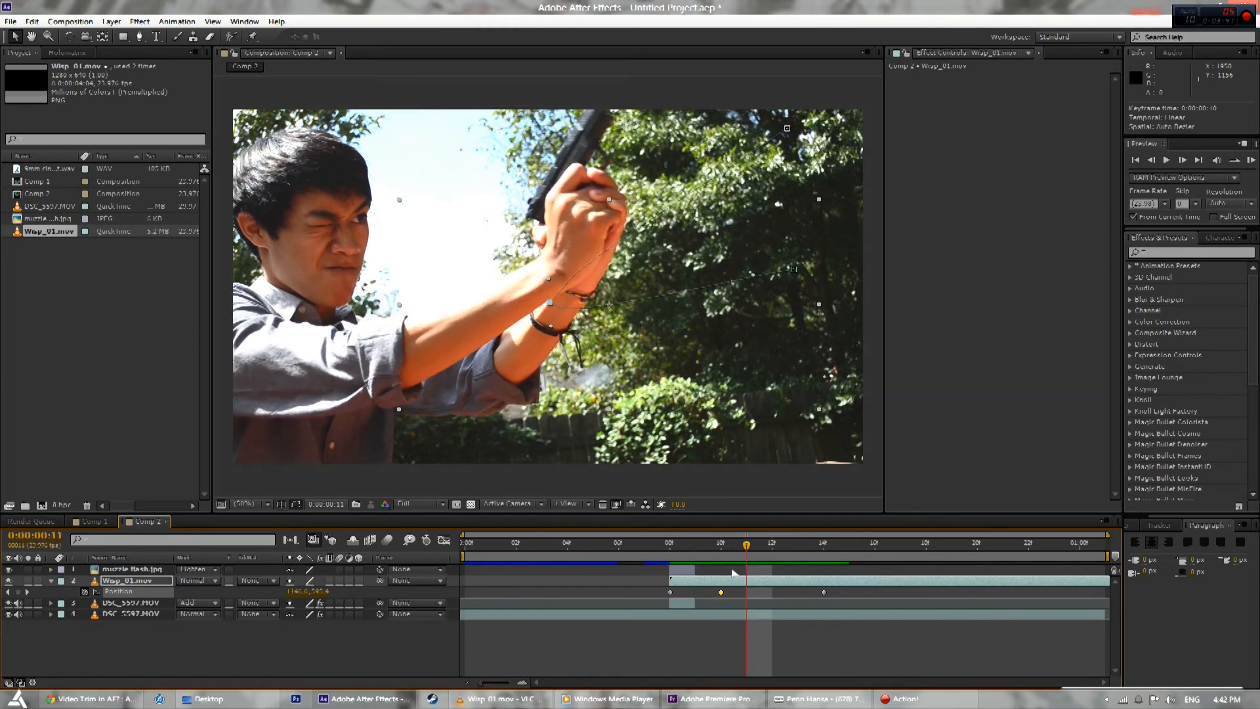
pyautogui.press('Delete')
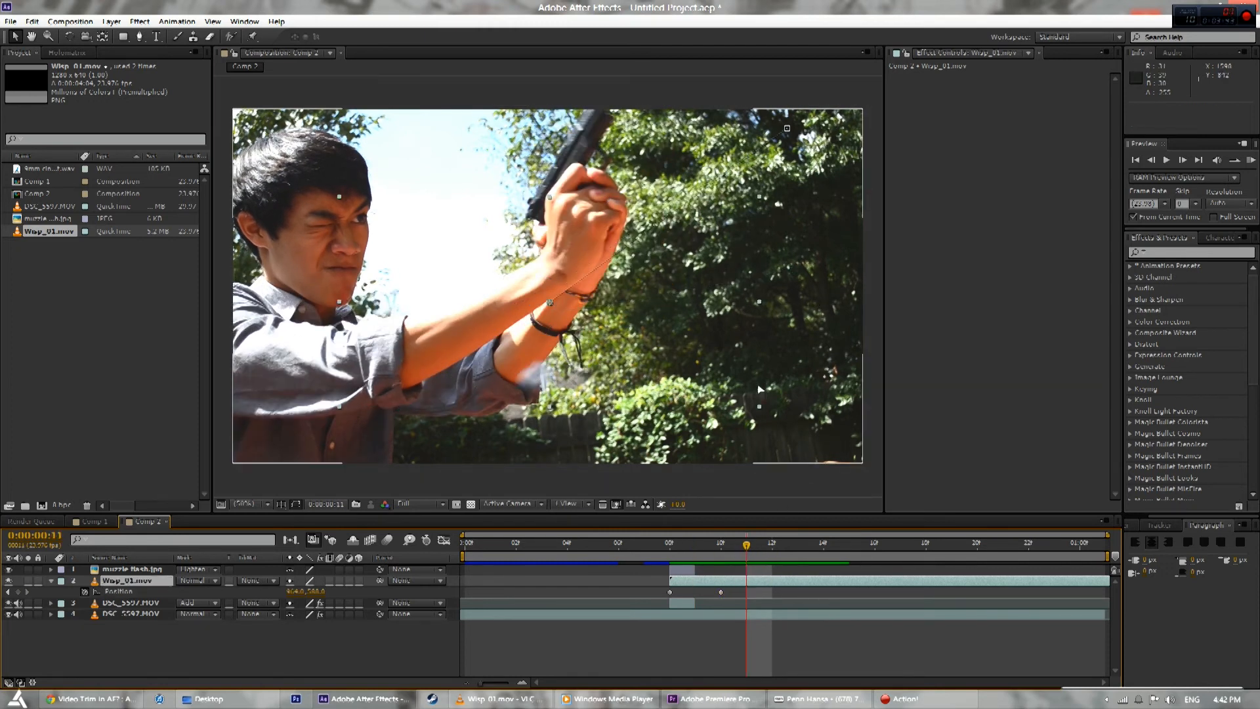
pyautogui.moveTo(757, 549); pyautogui.dragTo(695, 556)
pyautogui.click(720, 592)
pyautogui.press('Delete')
# - Keyframe the smoke to follow the recoiling muzzle, at 1434, -210 on 0:00:00:10 and 1084, -284 on 0:00:00:12
pyautogui.moveTo(698, 550)
pyautogui.mouseDown()
pyautogui.moveTo(680, 549)
pyautogui.moveTo(722, 550)
pyautogui.mouseUp()
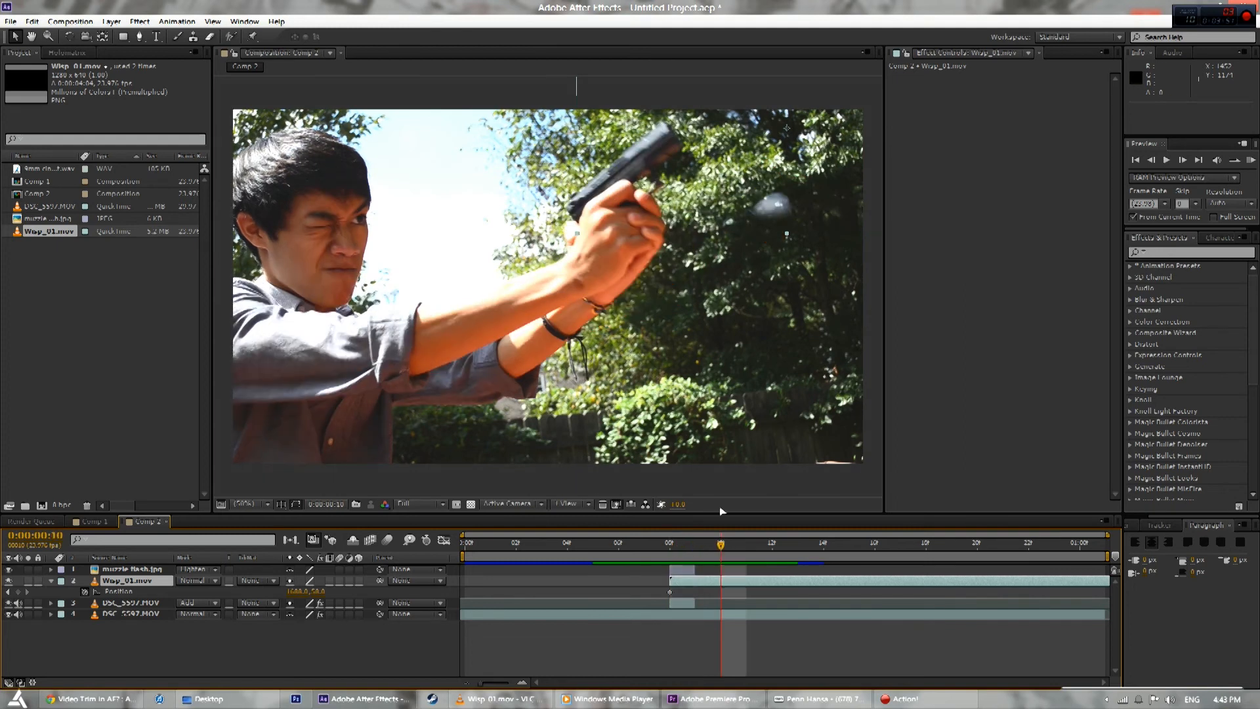
pyautogui.moveTo(776, 204); pyautogui.dragTo(688, 108)
pyautogui.moveTo(745, 546); pyautogui.dragTo(772, 546)
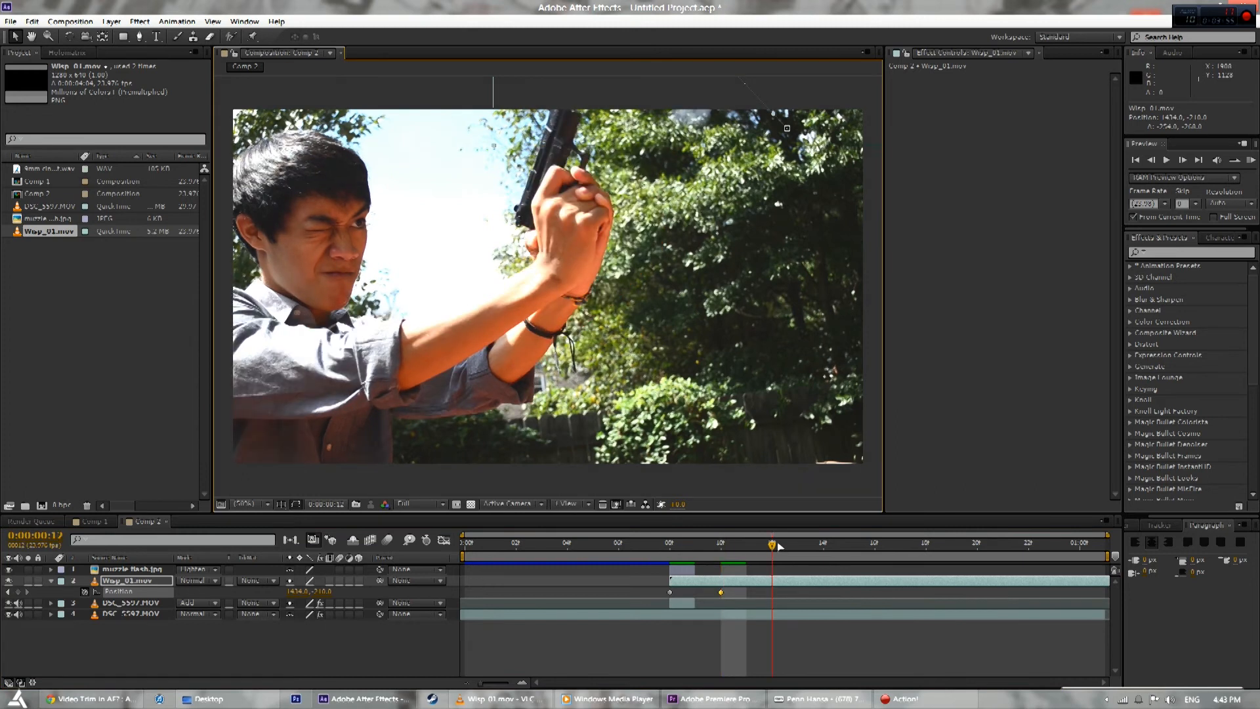
pyautogui.moveTo(694, 115); pyautogui.dragTo(579, 117)
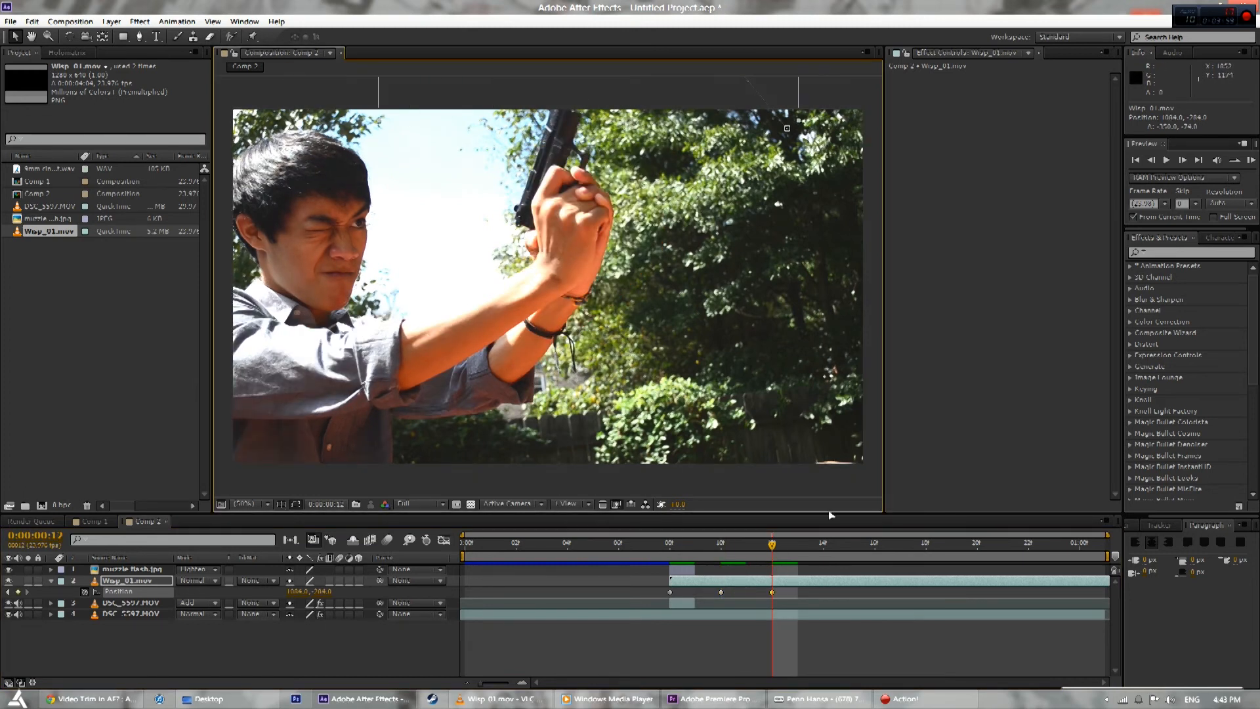
# - Add smoke position keyframes following the muzzle at 0:00:00:16 (1460, 0), 0:00:00:20 and 0:00:00:14
pyautogui.moveTo(778, 550); pyautogui.dragTo(875, 548)
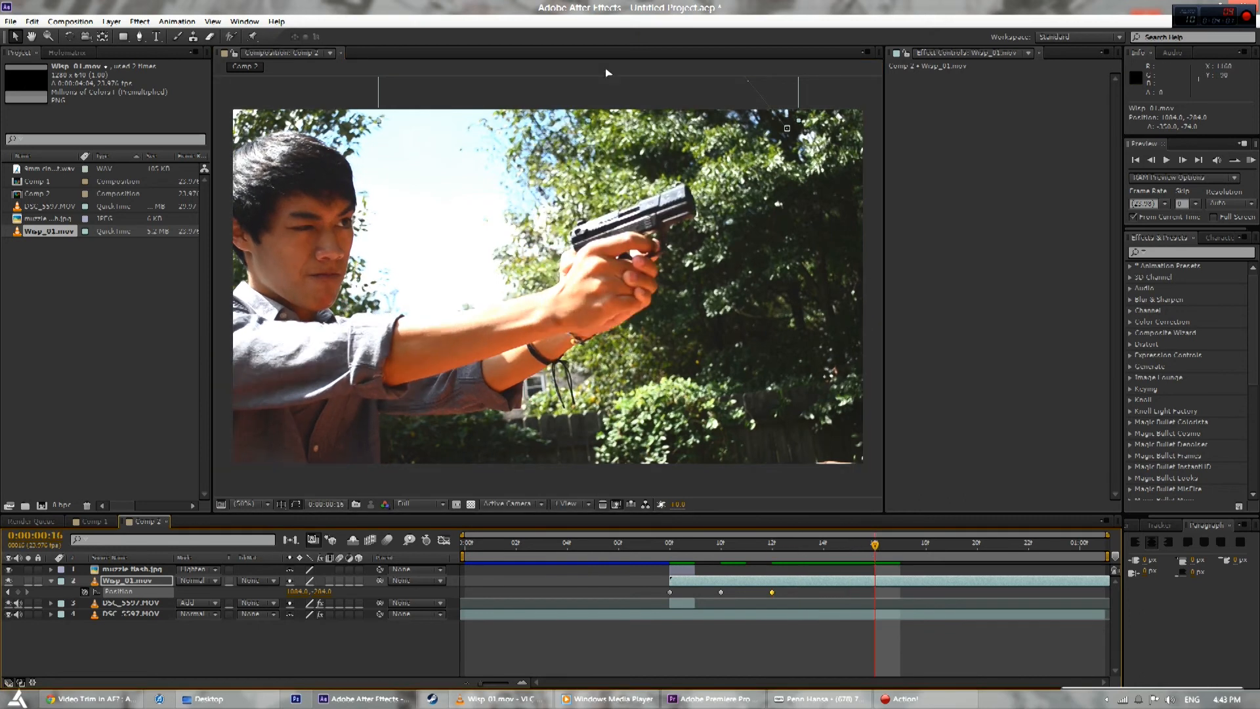
pyautogui.moveTo(700, 140); pyautogui.dragTo(827, 209)
pyautogui.moveTo(909, 195); pyautogui.dragTo(905, 193)
pyautogui.moveTo(891, 547); pyautogui.dragTo(977, 545)
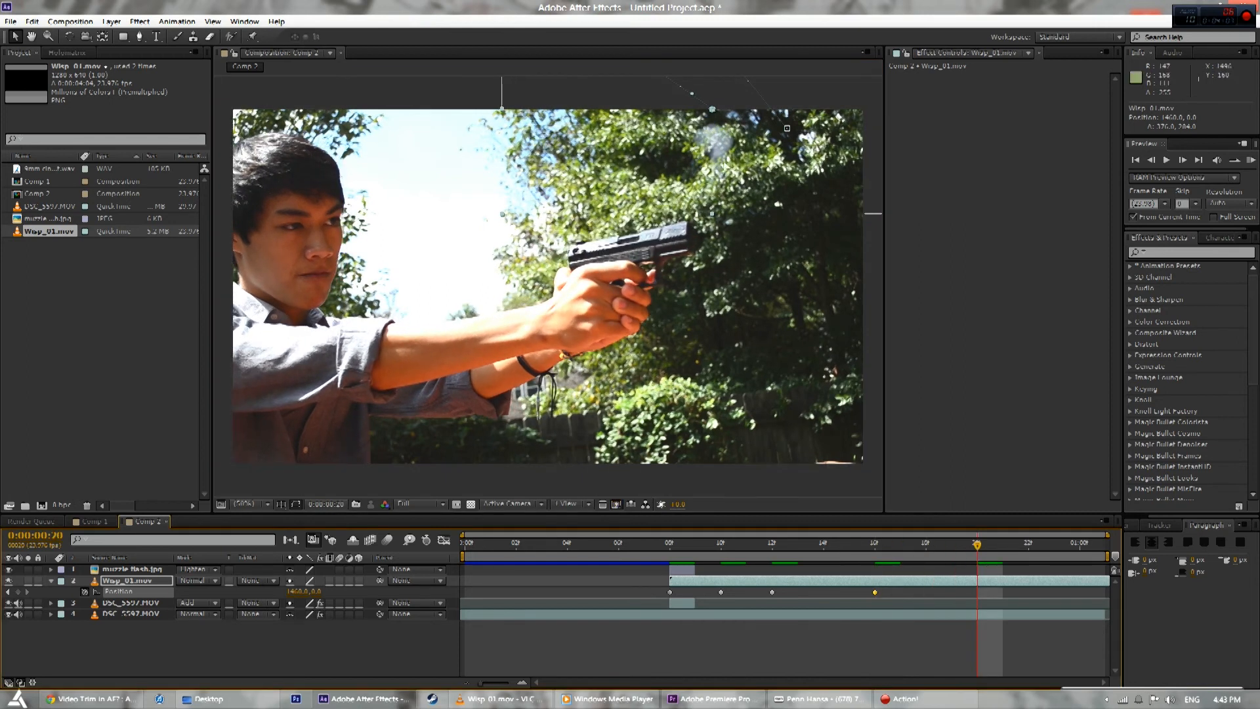
pyautogui.moveTo(721, 154); pyautogui.dragTo(731, 168)
pyautogui.moveTo(977, 545); pyautogui.dragTo(828, 564)
pyautogui.moveTo(648, 143); pyautogui.dragTo(626, 122)
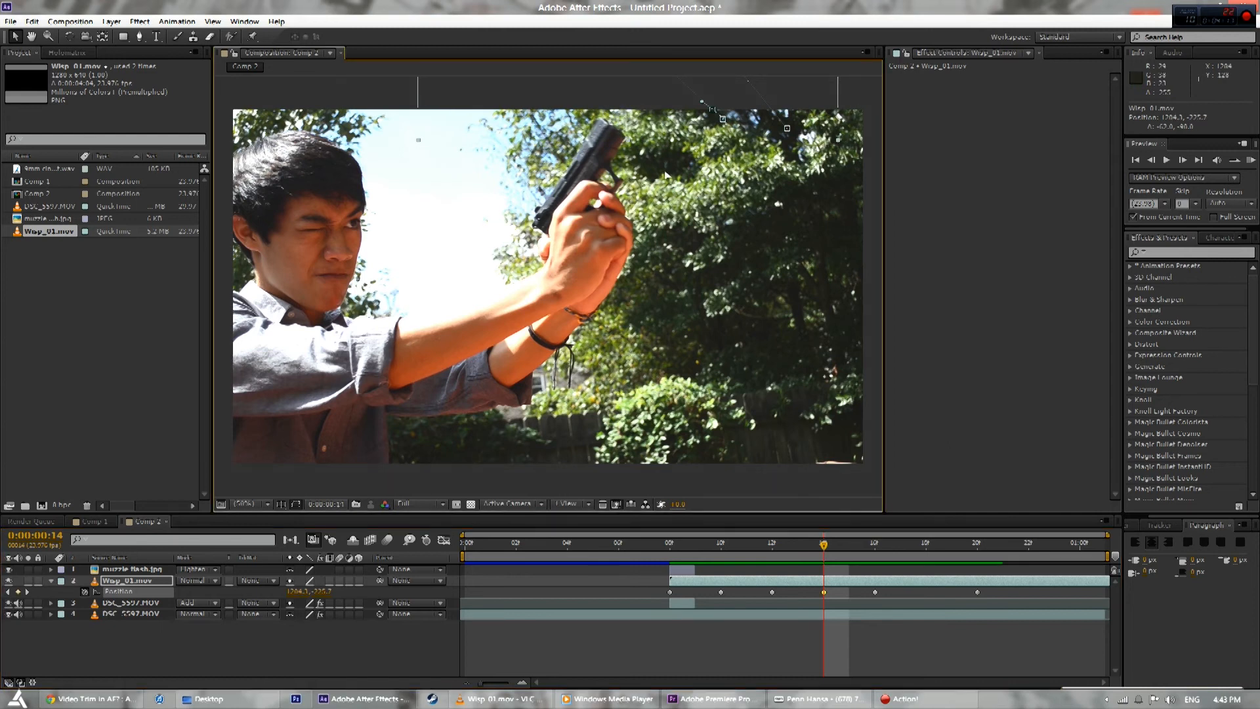
# - Preview Comp 2 from the start to check that the smoke tracks the gun's muzzle
pyautogui.moveTo(823, 545); pyautogui.dragTo(595, 545)
pyautogui.press('space')
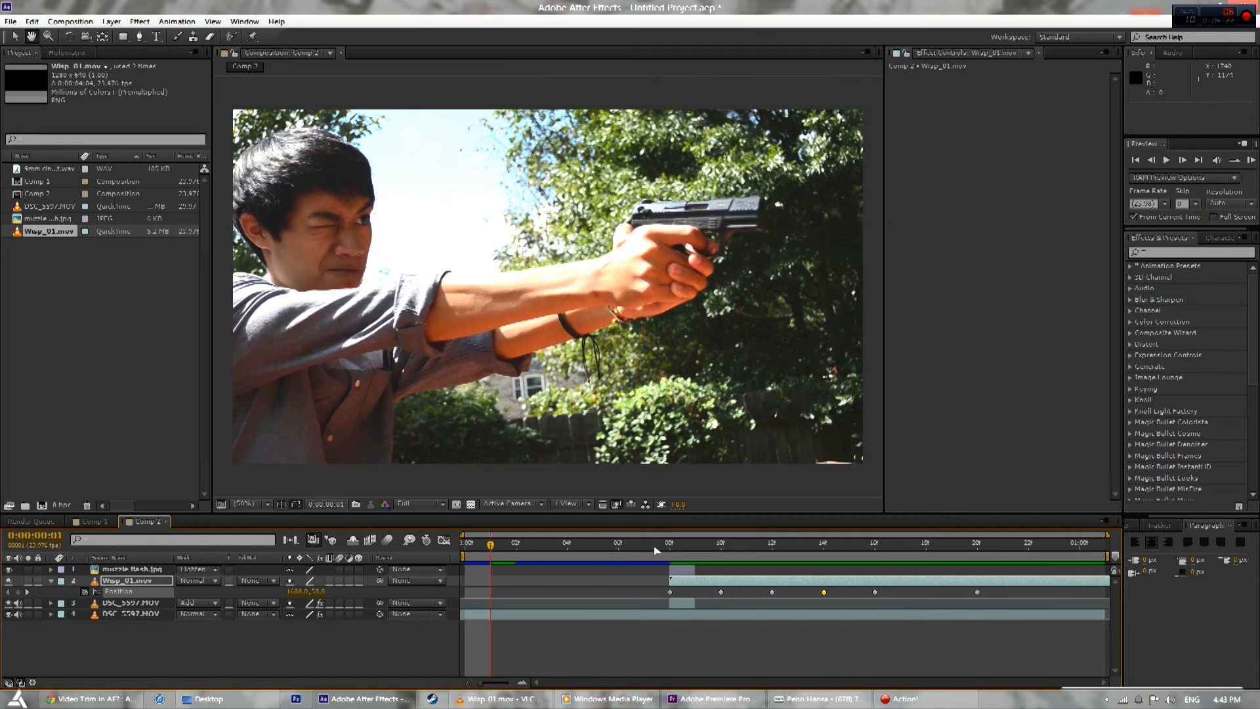
pyautogui.moveTo(595, 547); pyautogui.dragTo(568, 550)
pyautogui.press('Home')
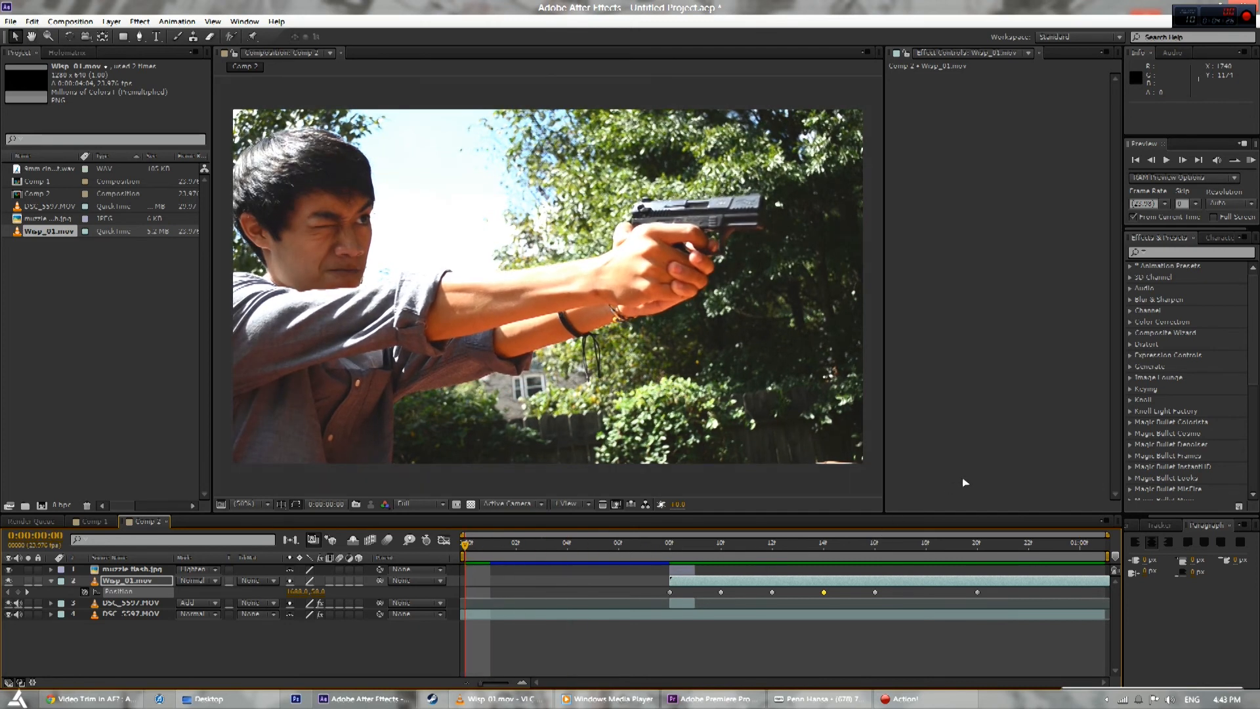
pyautogui.press('space')
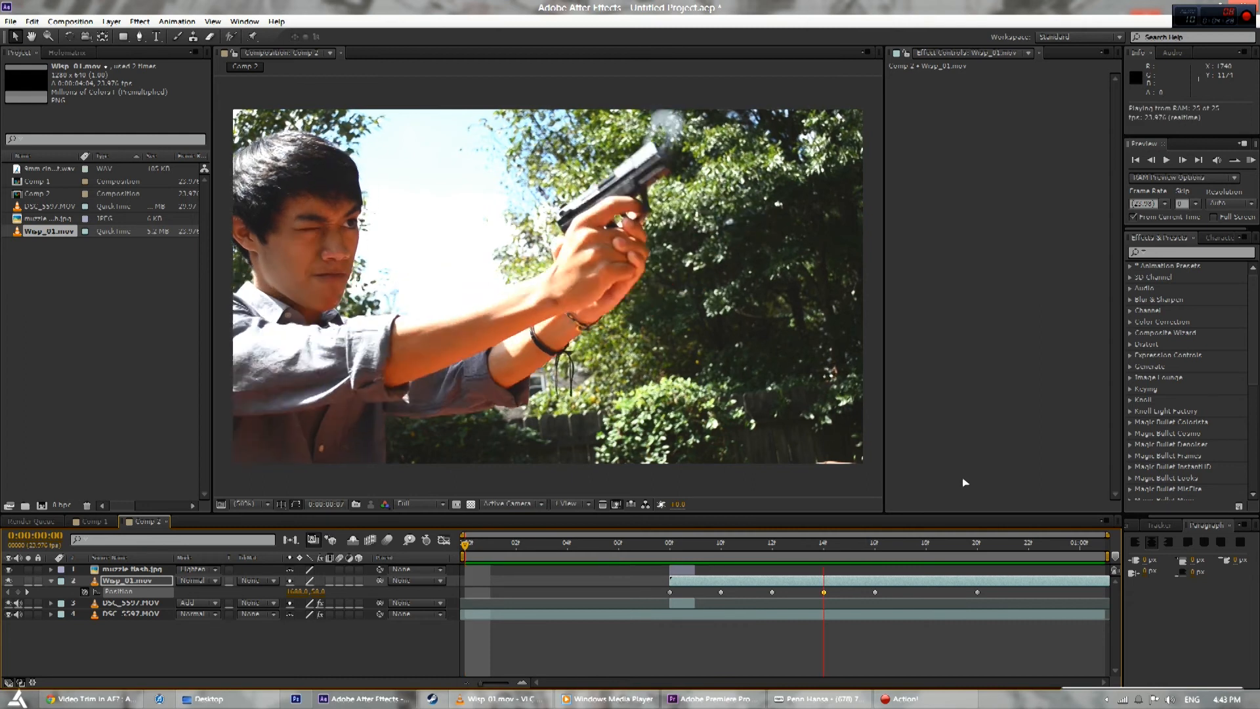
pyautogui.press('KP_0')
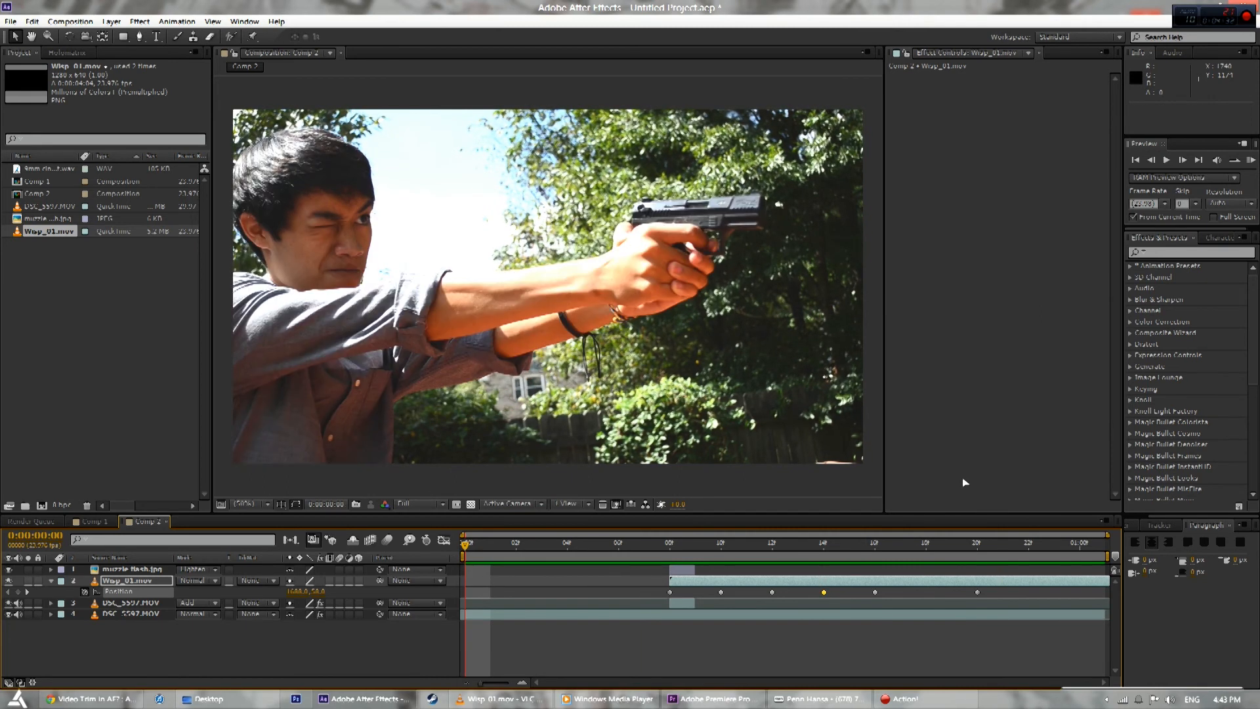
pyautogui.press('space')
# - Add 9mm cine shot.wav as the lowest layer in Comp 2, starting at the flash frame 0:00:00:08
pyautogui.moveTo(468, 546); pyautogui.dragTo(678, 553)
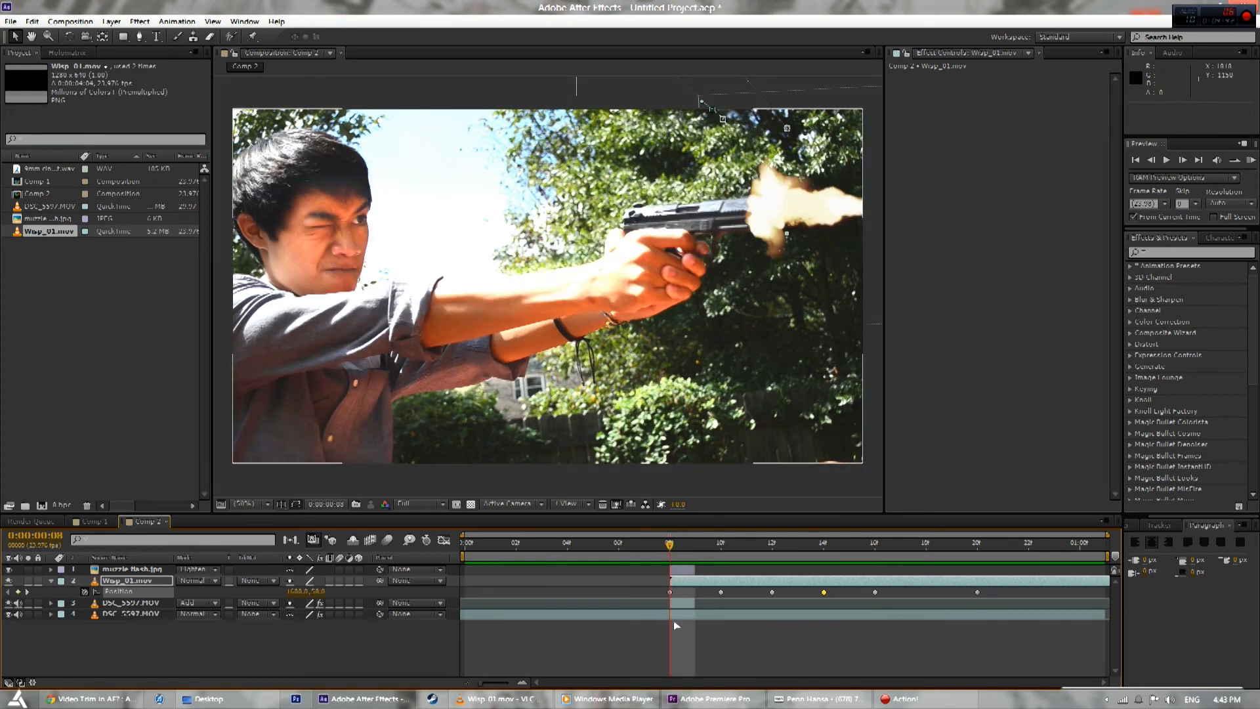
pyautogui.click(726, 637)
pyautogui.moveTo(671, 549)
pyautogui.mouseDown()
pyautogui.moveTo(720, 550)
pyautogui.moveTo(673, 550)
pyautogui.mouseUp()
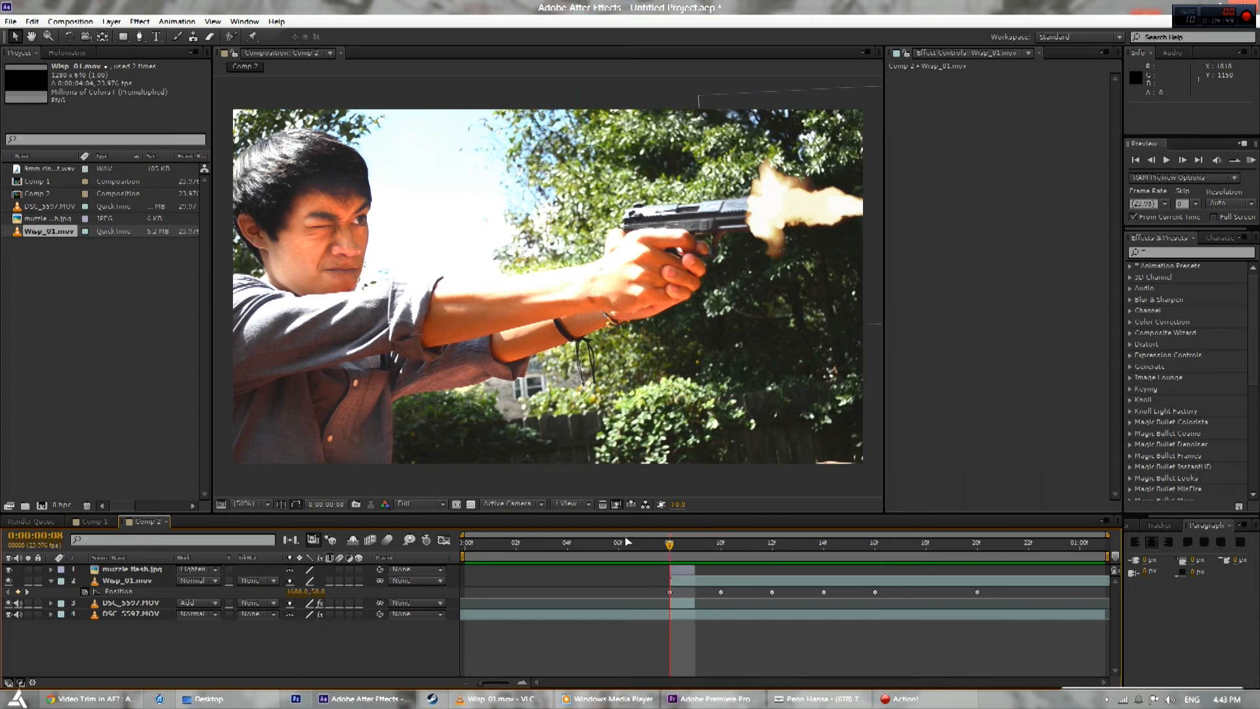
pyautogui.click(57, 172)
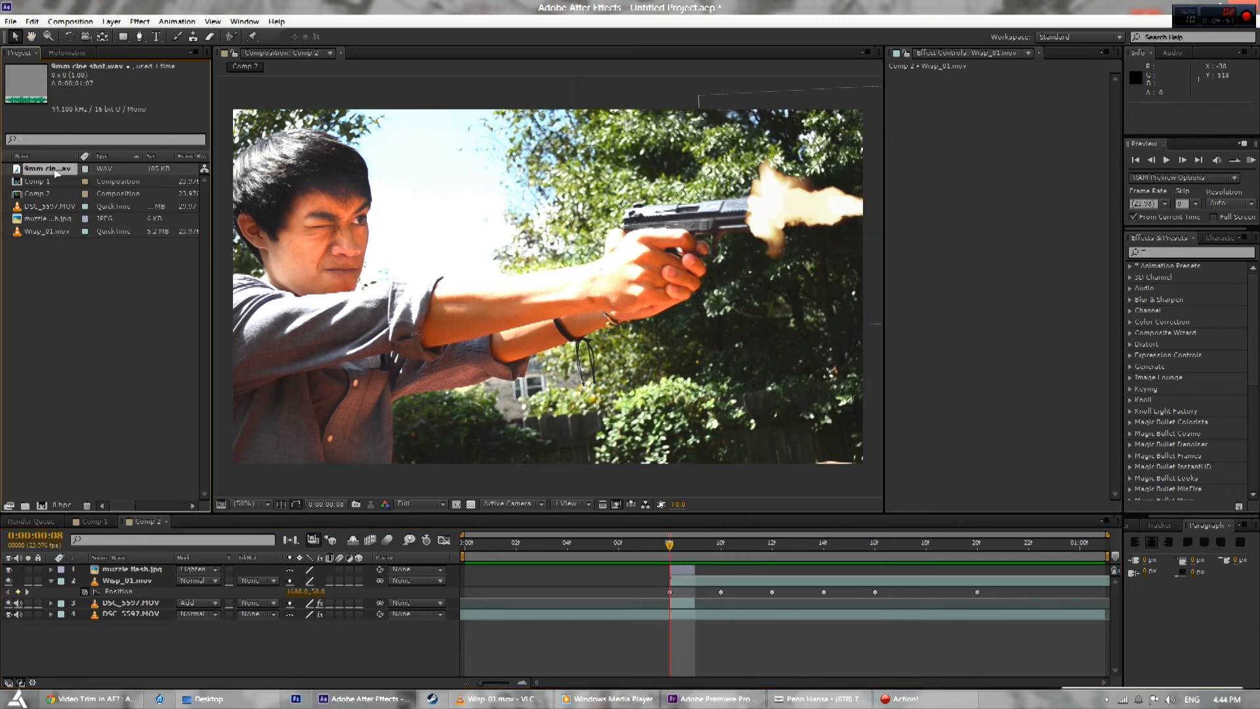
pyautogui.moveTo(57, 176)
pyautogui.mouseDown()
pyautogui.moveTo(656, 634)
pyautogui.moveTo(540, 620)
pyautogui.moveTo(527, 632)
pyautogui.moveTo(613, 644)
pyautogui.moveTo(518, 625)
pyautogui.moveTo(673, 635)
pyautogui.mouseUp()
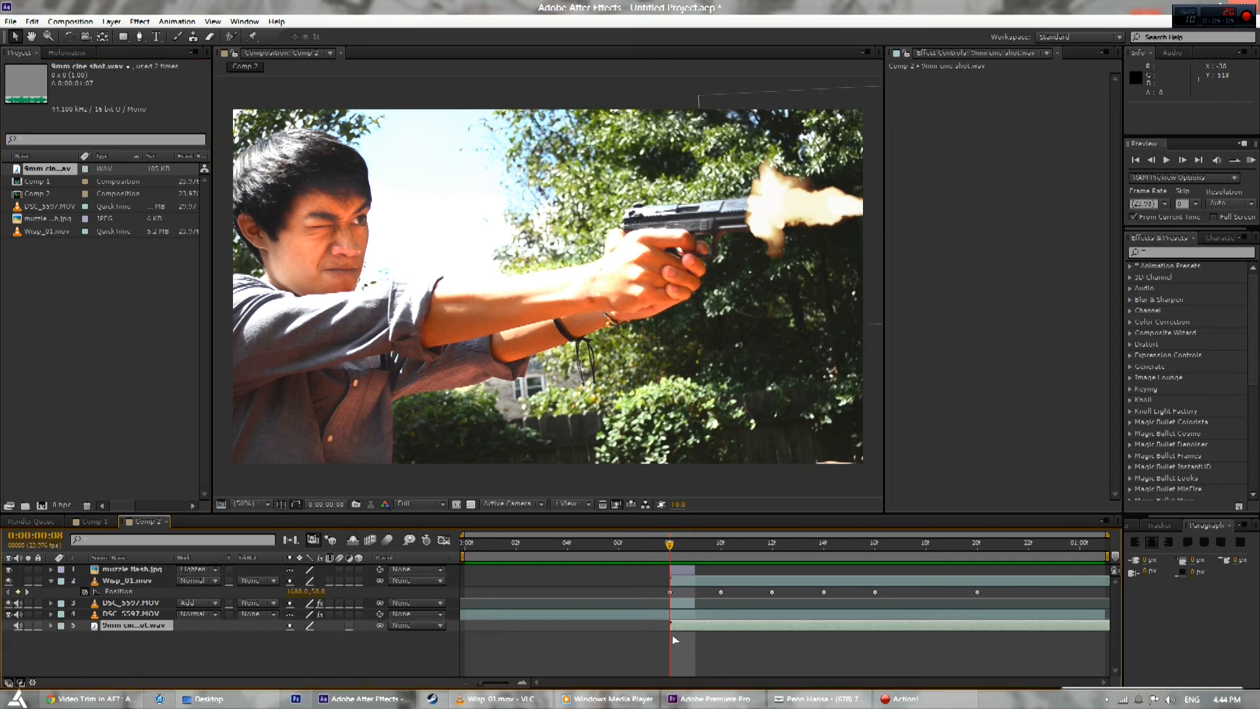
# - Preview the gunshot sound and shift the 9mm cine shot.wav layer to start at 0:00:00:06
pyautogui.click(635, 549)
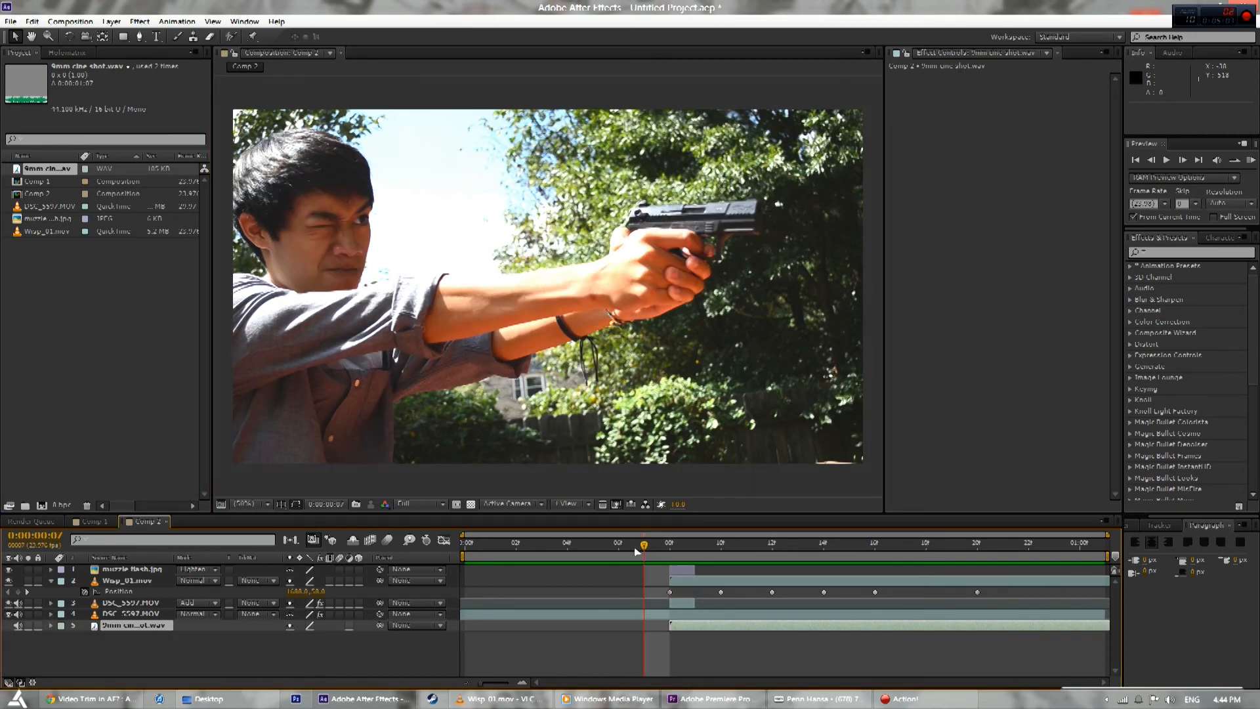
pyautogui.press('space')
pyautogui.moveTo(654, 553); pyautogui.dragTo(563, 559)
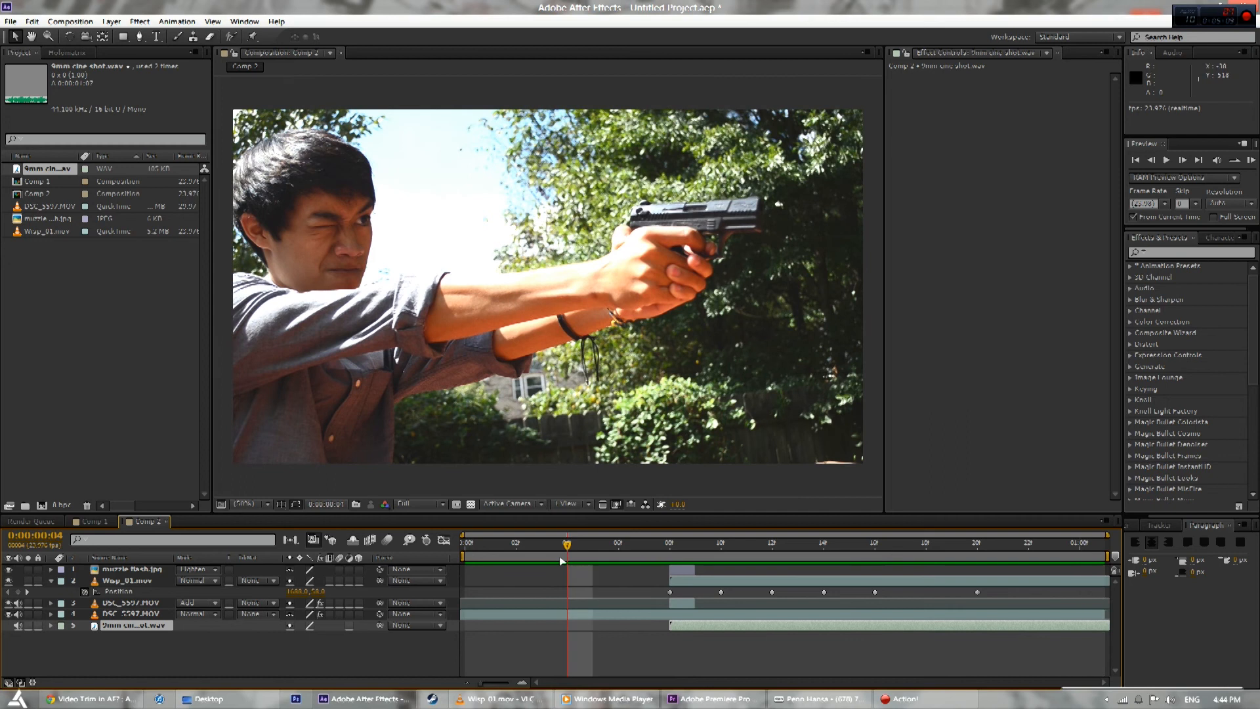
pyautogui.press('space')
pyautogui.press('space')
pyautogui.moveTo(739, 629); pyautogui.dragTo(691, 619)
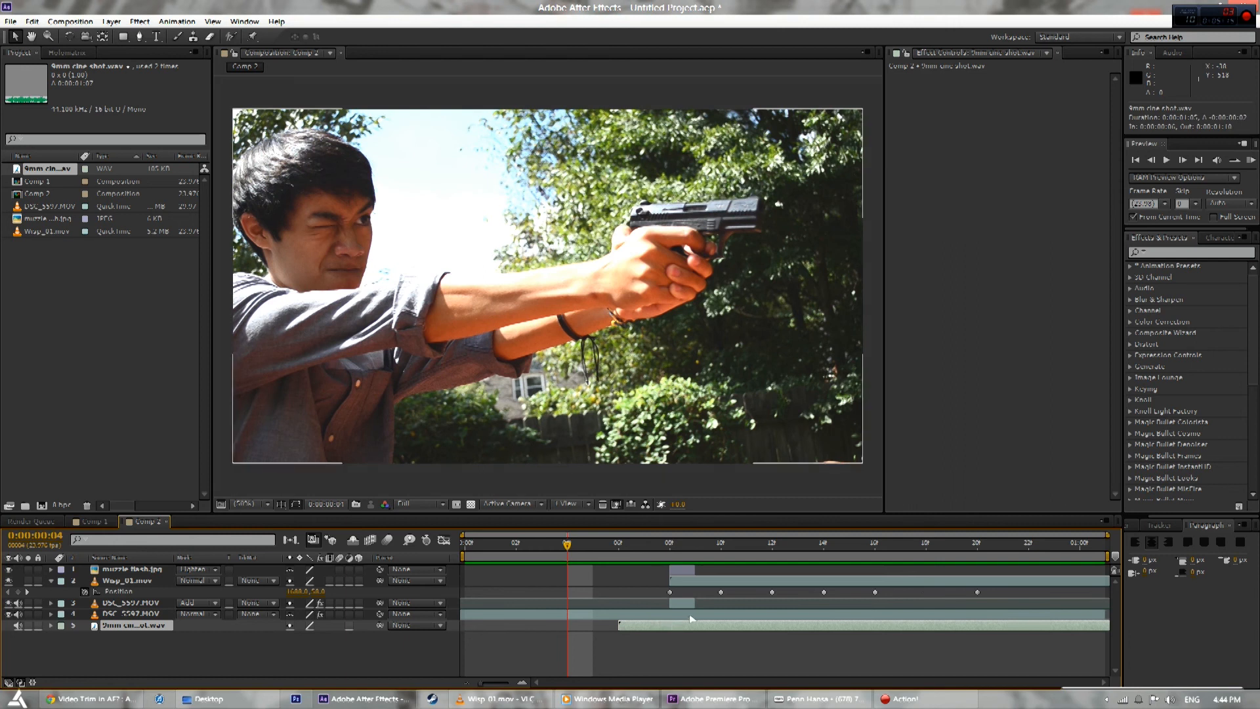
# - Play back Comp 2 from 0:00:00:04 and from the start to check the sound's sync with the flash
pyautogui.press('space')
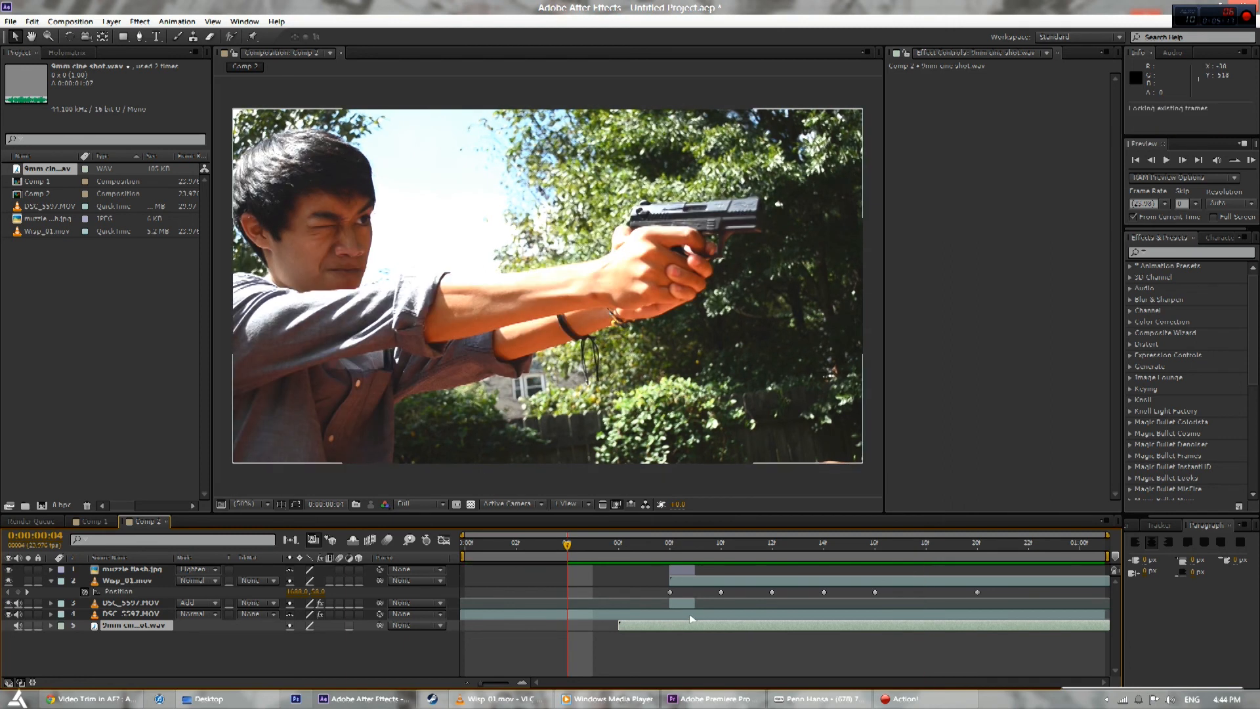
pyautogui.press('space')
pyautogui.moveTo(568, 545); pyautogui.dragTo(451, 563)
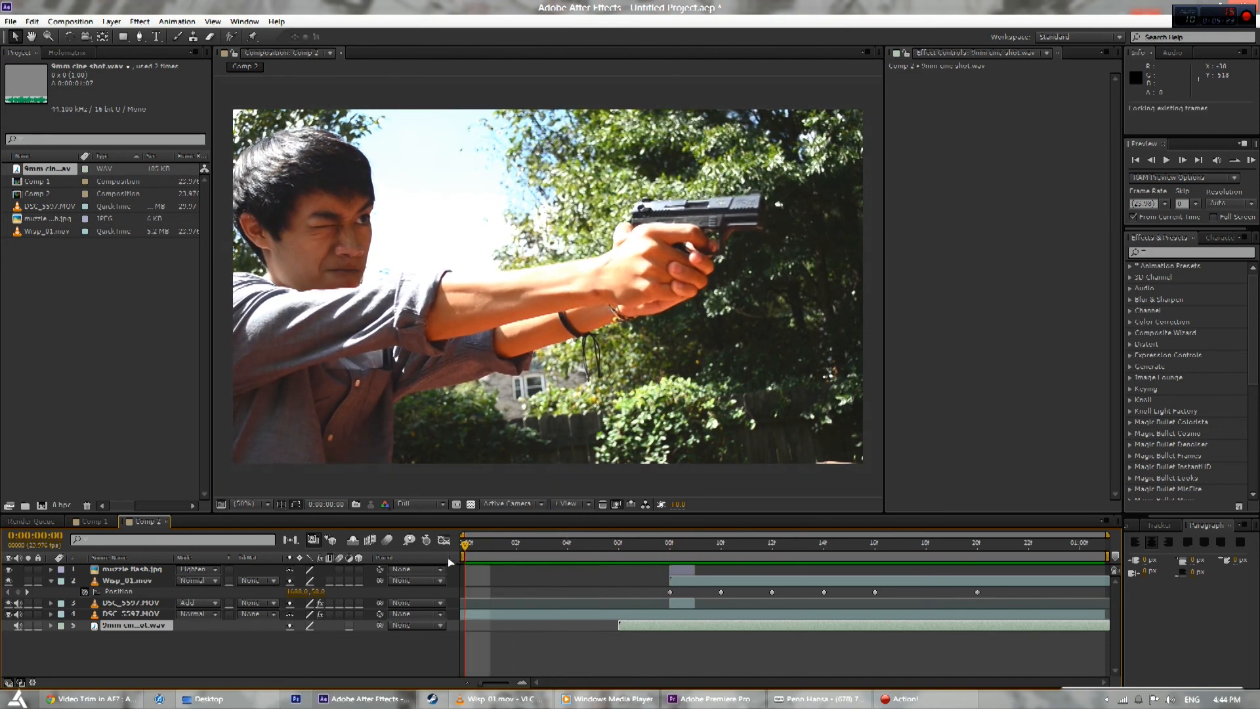
pyautogui.press('space')
pyautogui.hotkey('ctrl', 's')
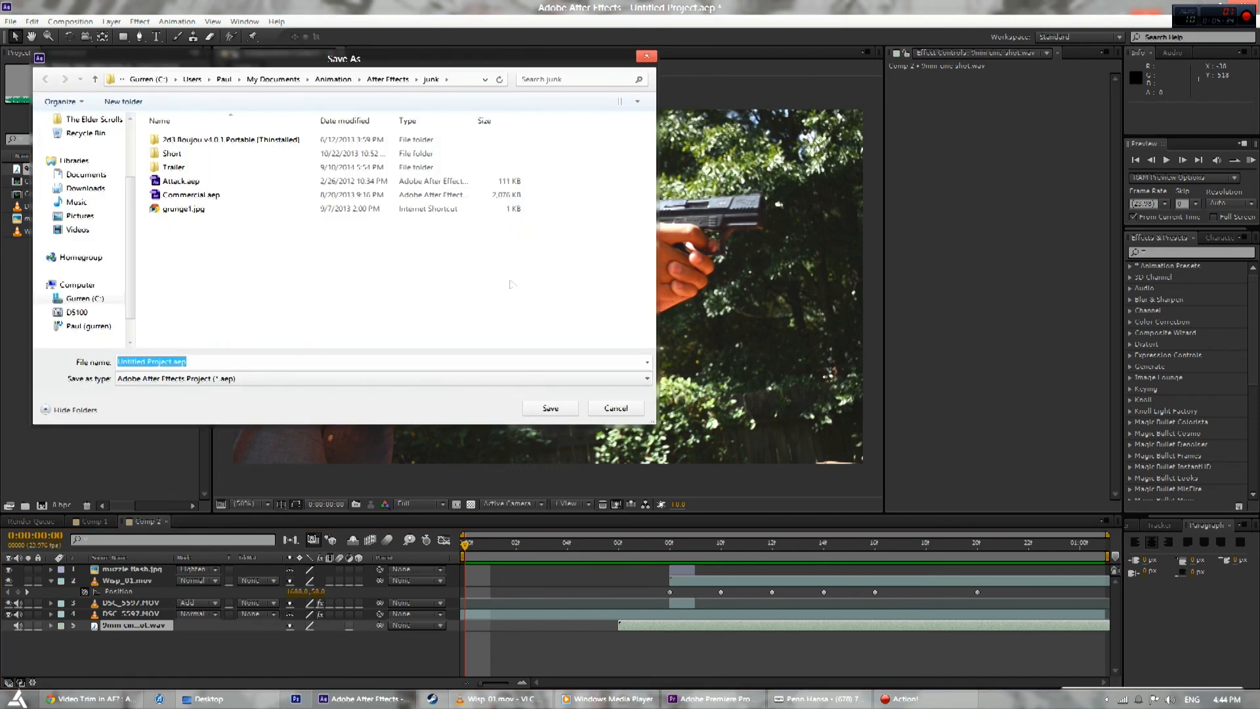
pyautogui.click(194, 379)
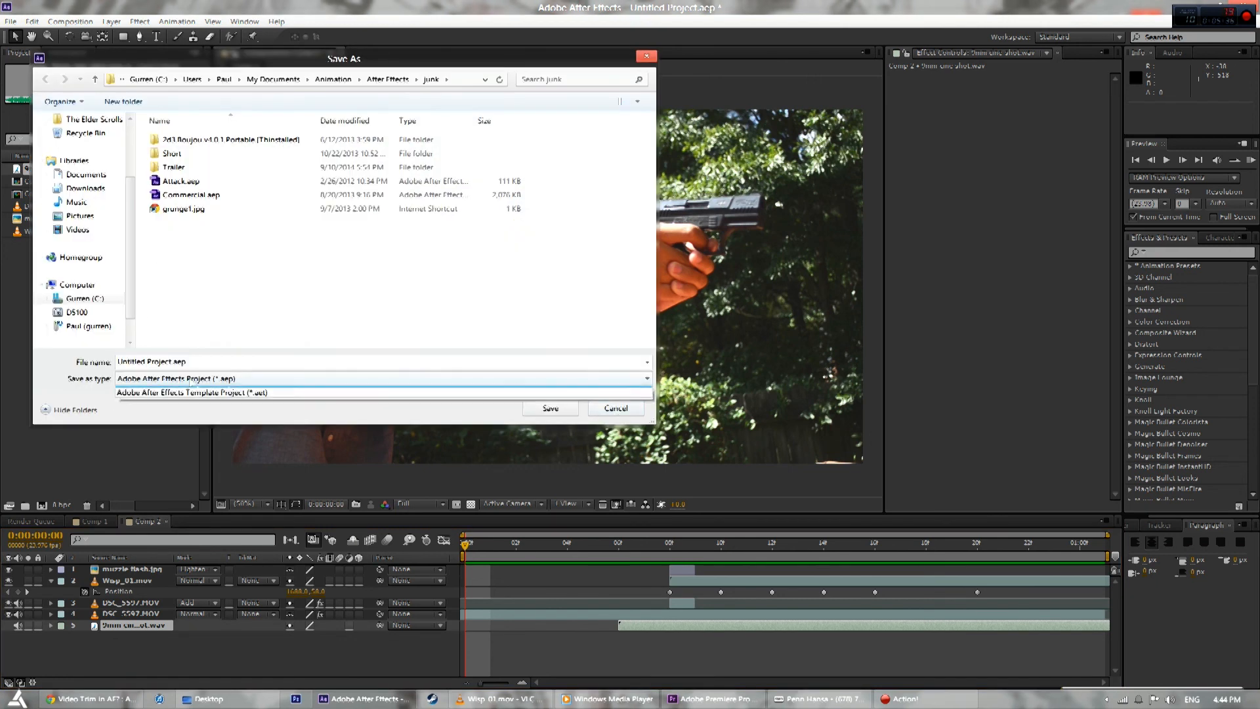
pyautogui.click(216, 392)
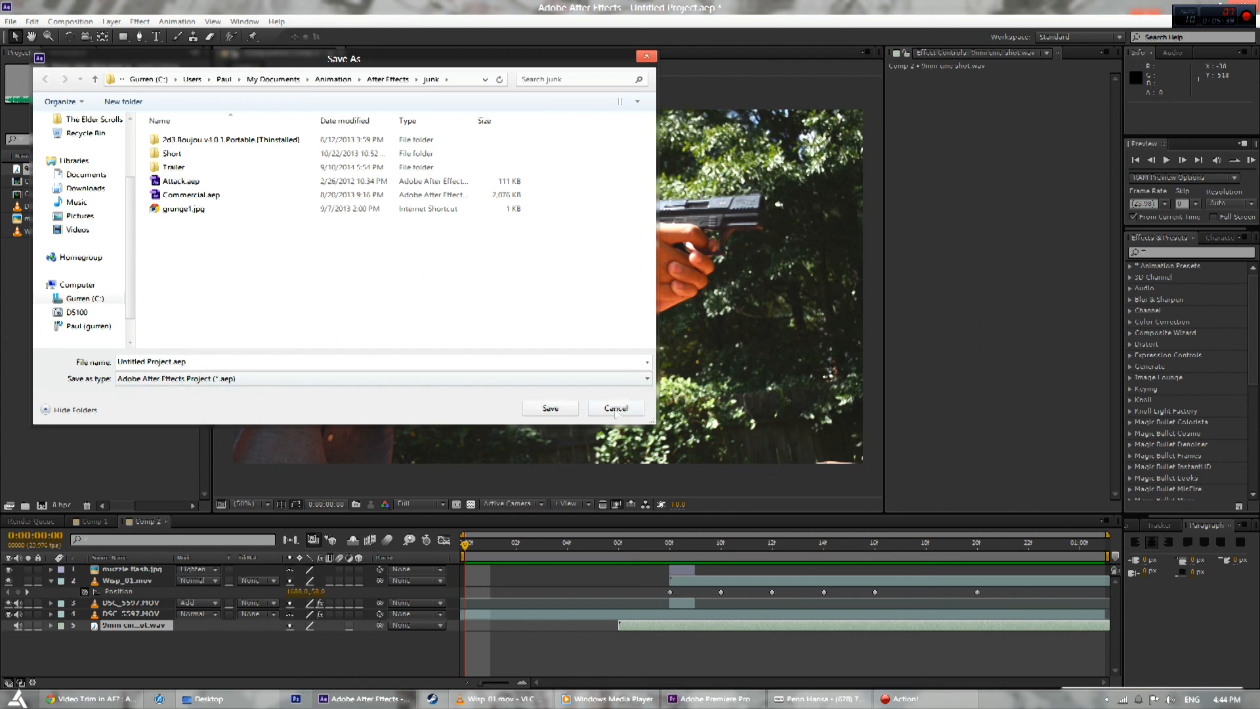
pyautogui.press('Escape')
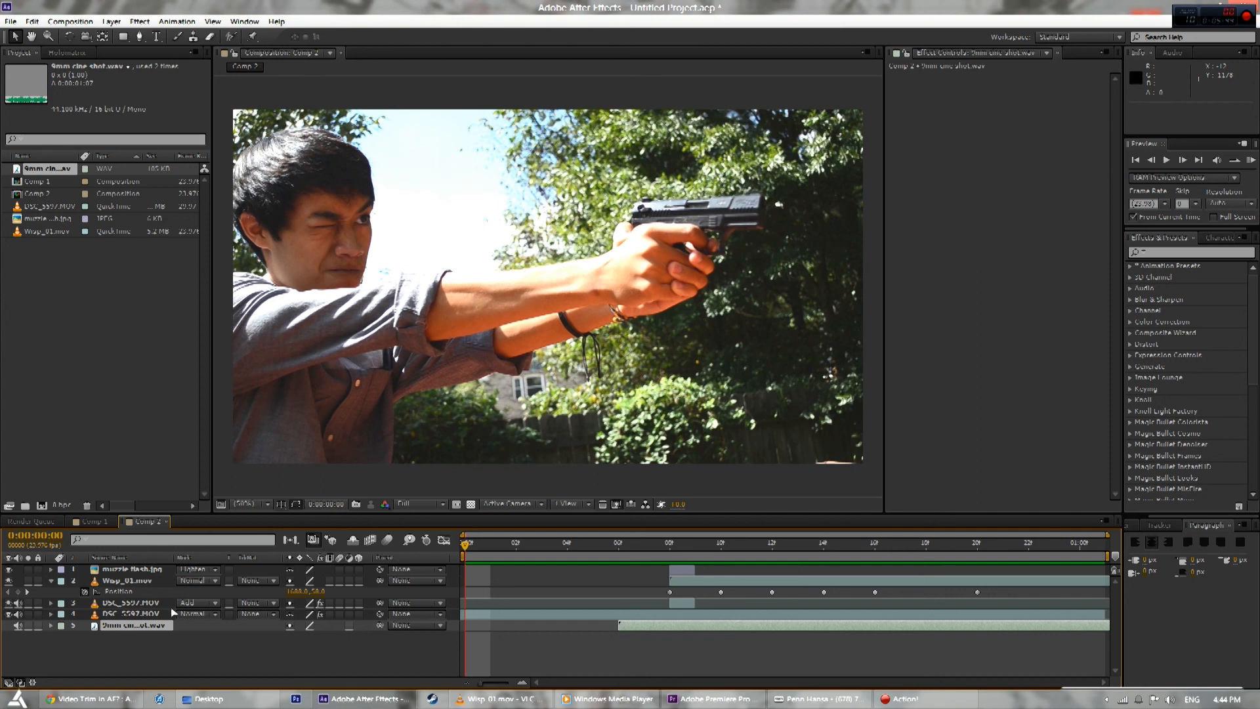
# - Add Comp 2 to the render queue and remove the already rendered Comp 1 entry
pyautogui.hotkey('ctrl', 'm')
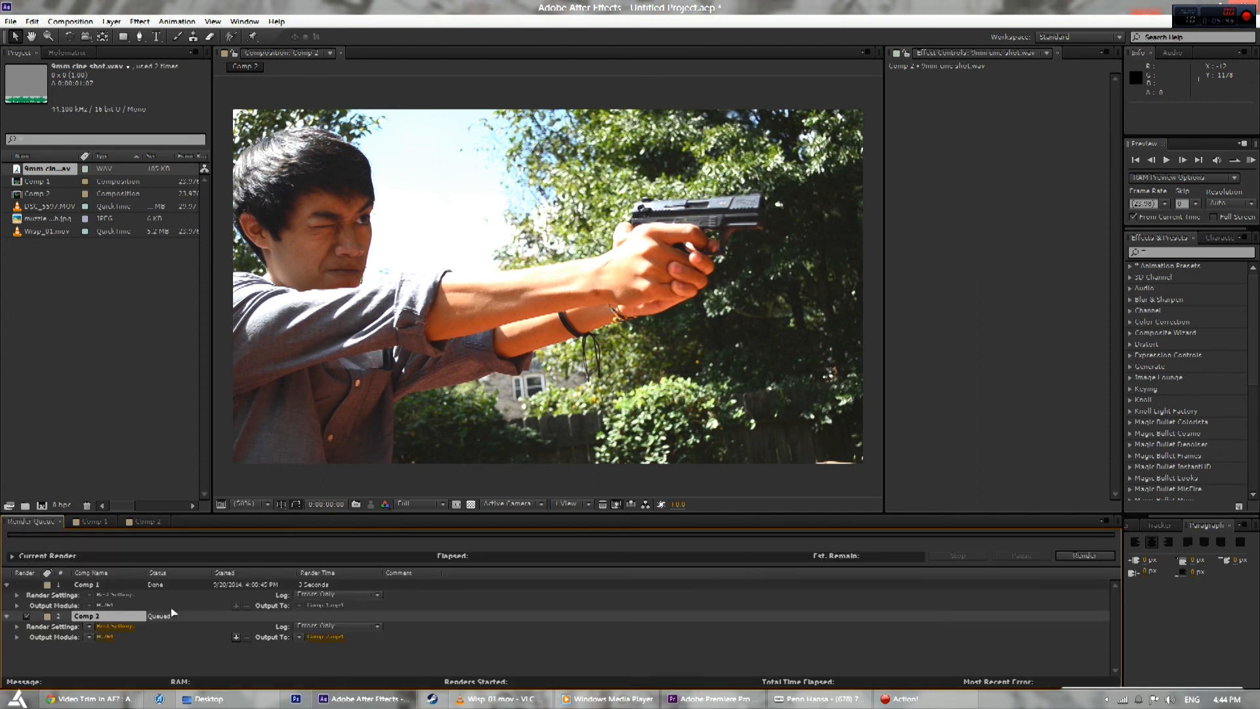
pyautogui.click(82, 585)
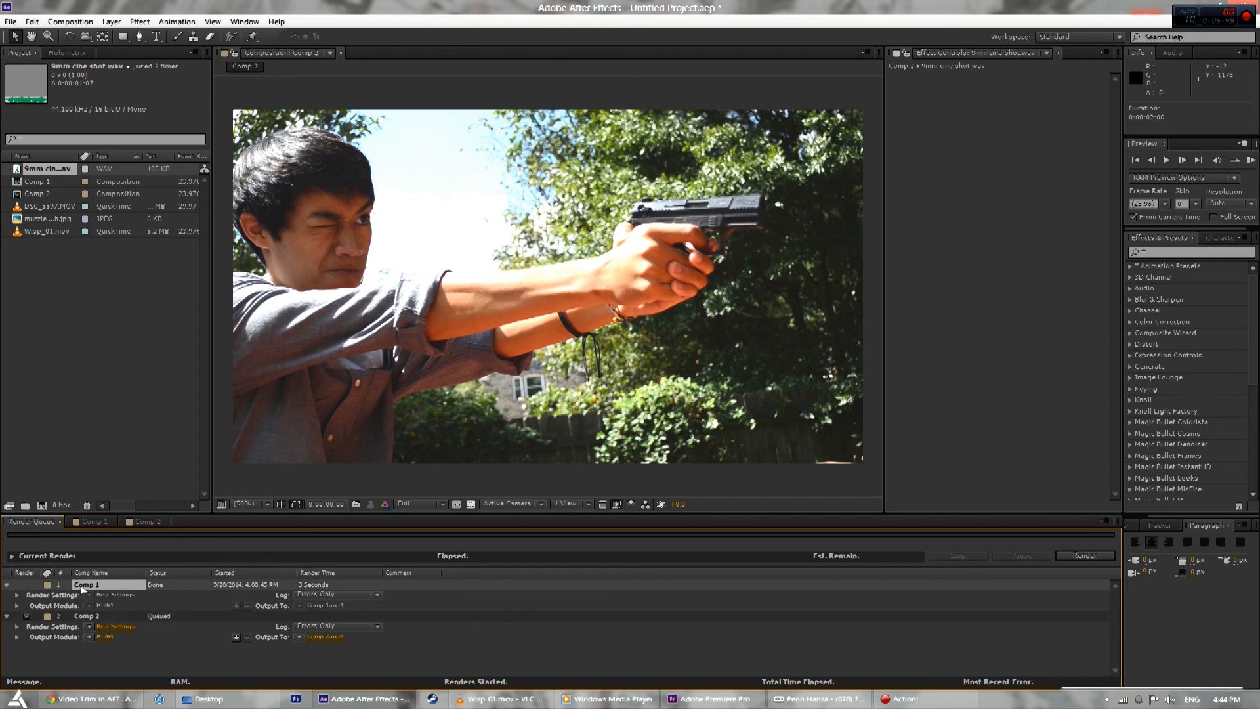
pyautogui.press('Delete')
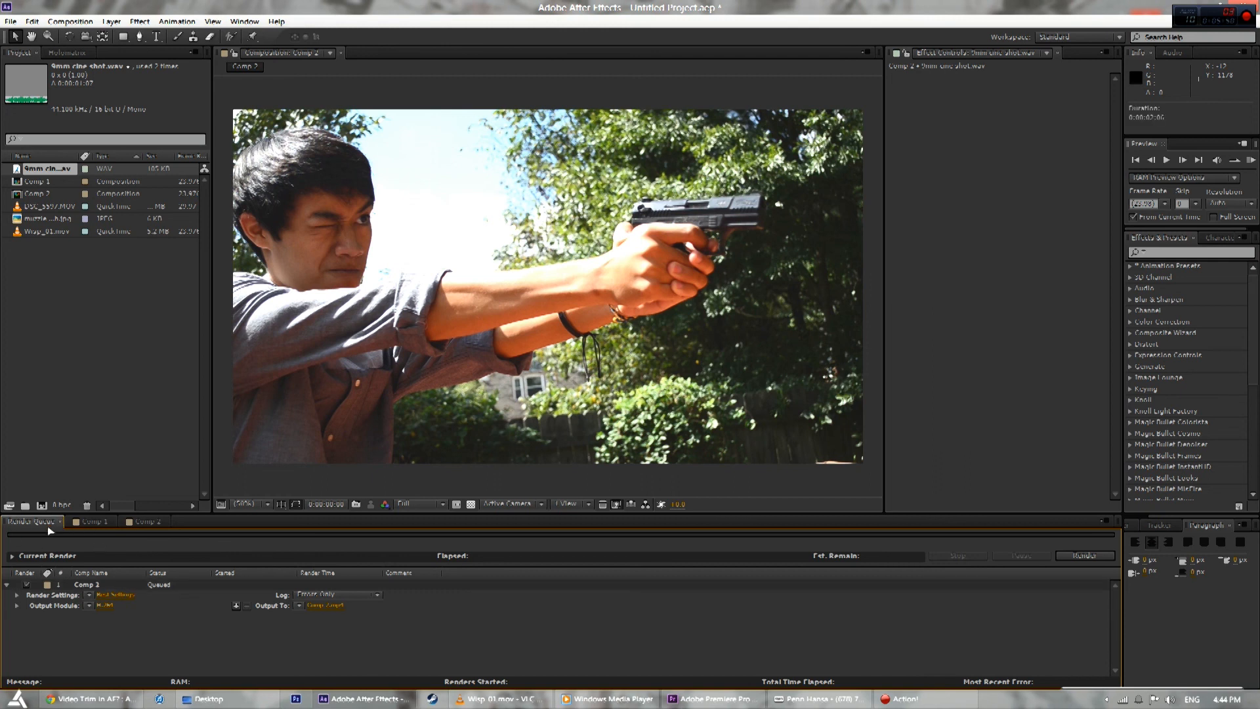
# - Set Comp 2's output module to H.264 and start the render
pyautogui.click(90, 607)
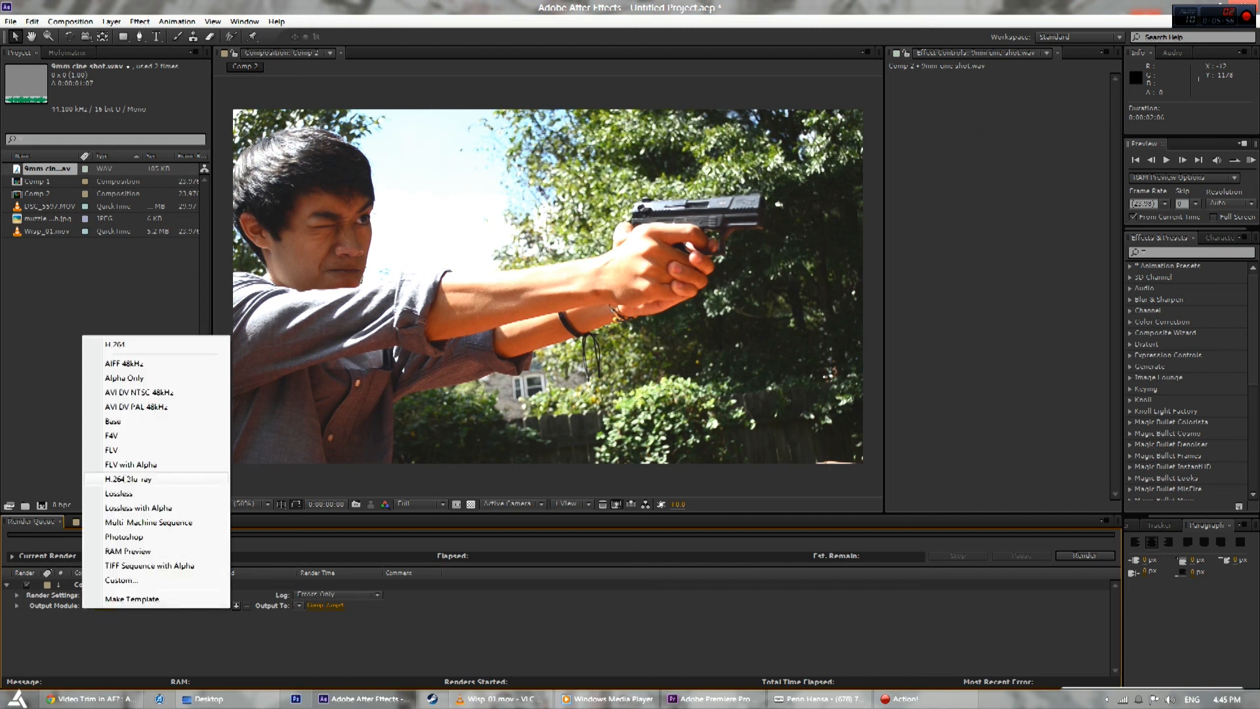
pyautogui.click(122, 348)
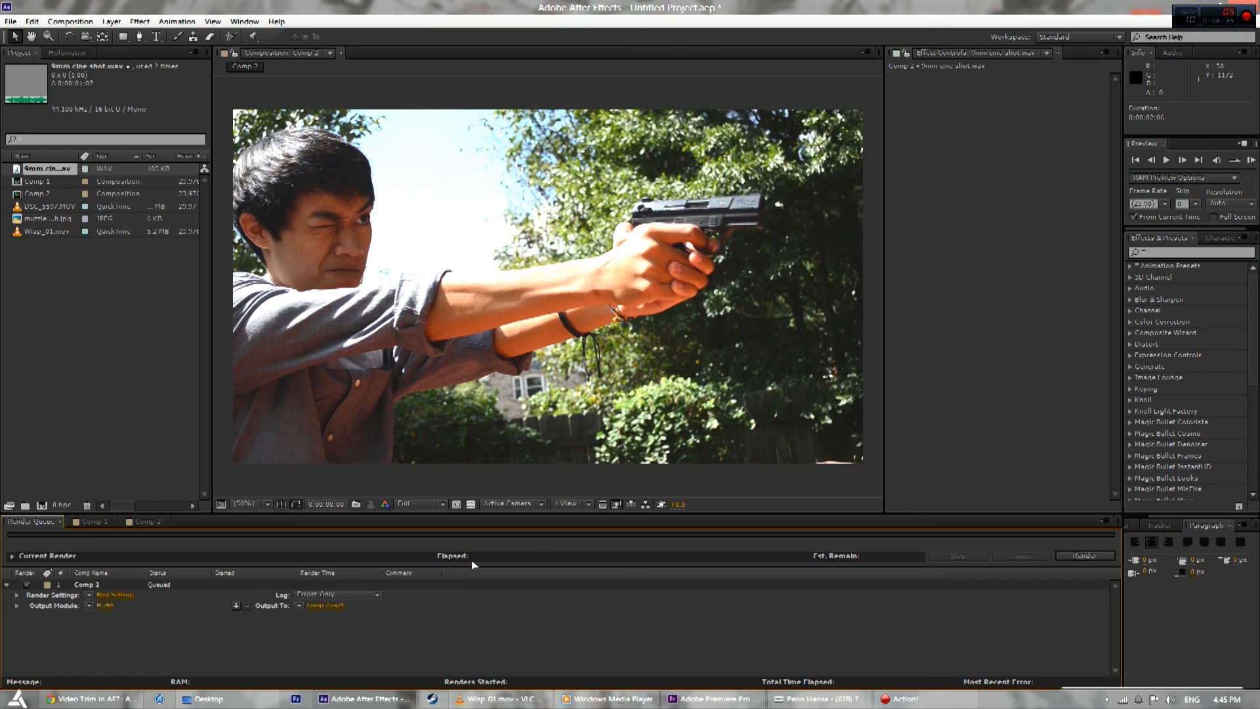
pyautogui.click(1085, 556)
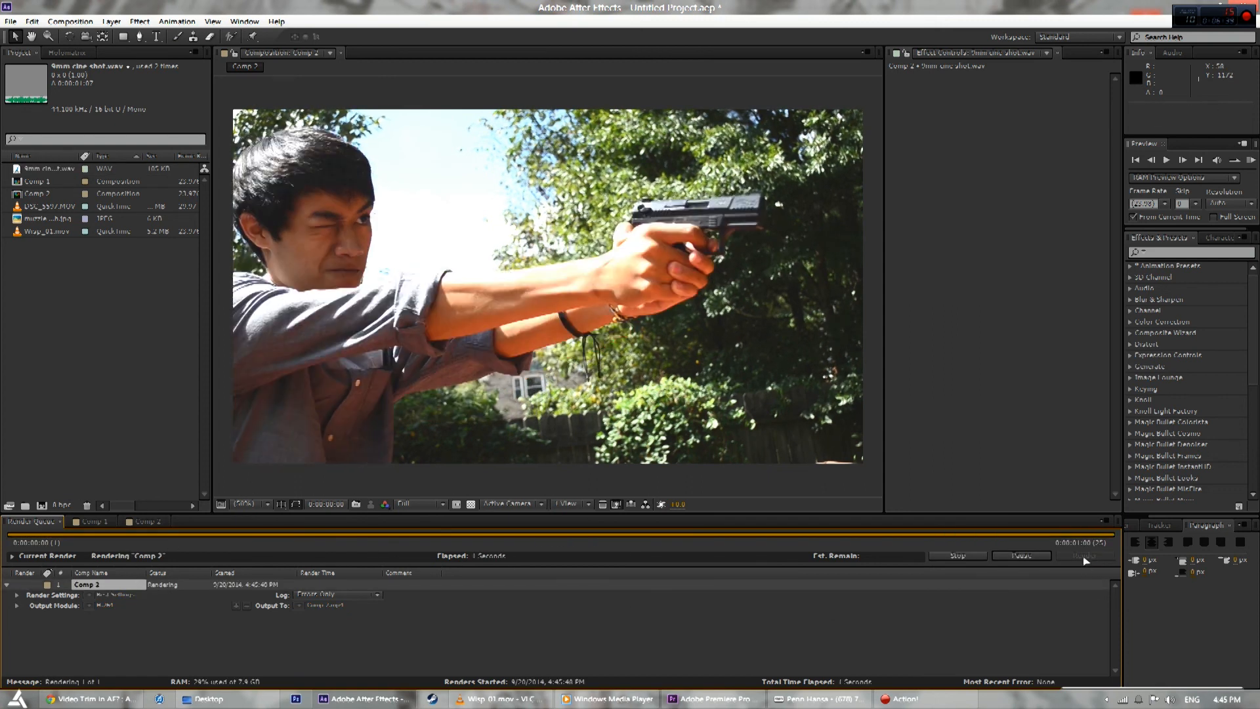